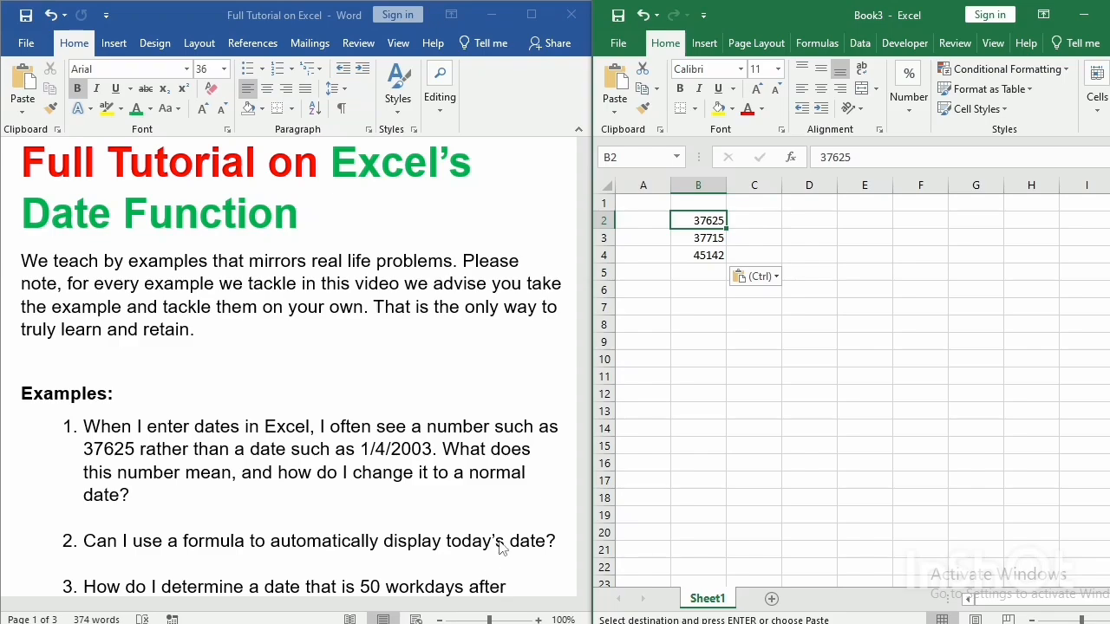
Enter the formula =B2 in cell C2 to reference the first serial number.
{"action": "left_click", "coordinate": [433, 508]}
{"action": "left_click", "coordinate": [434, 472]}
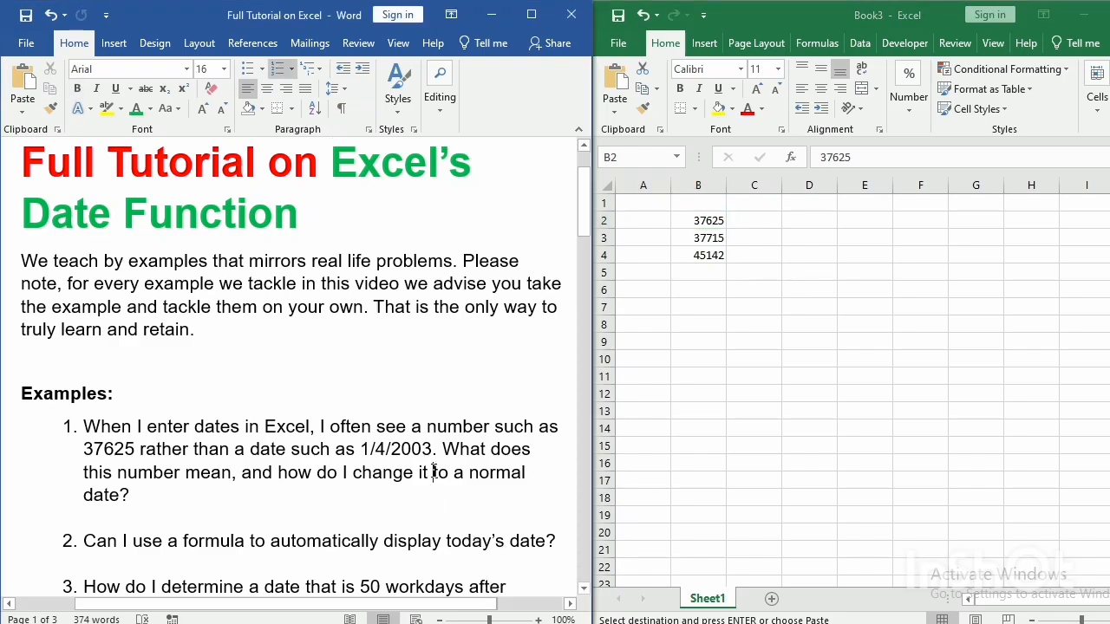
{"action": "scroll", "coordinate": [434, 472], "scroll_direction": "down", "scroll_amount": 3}
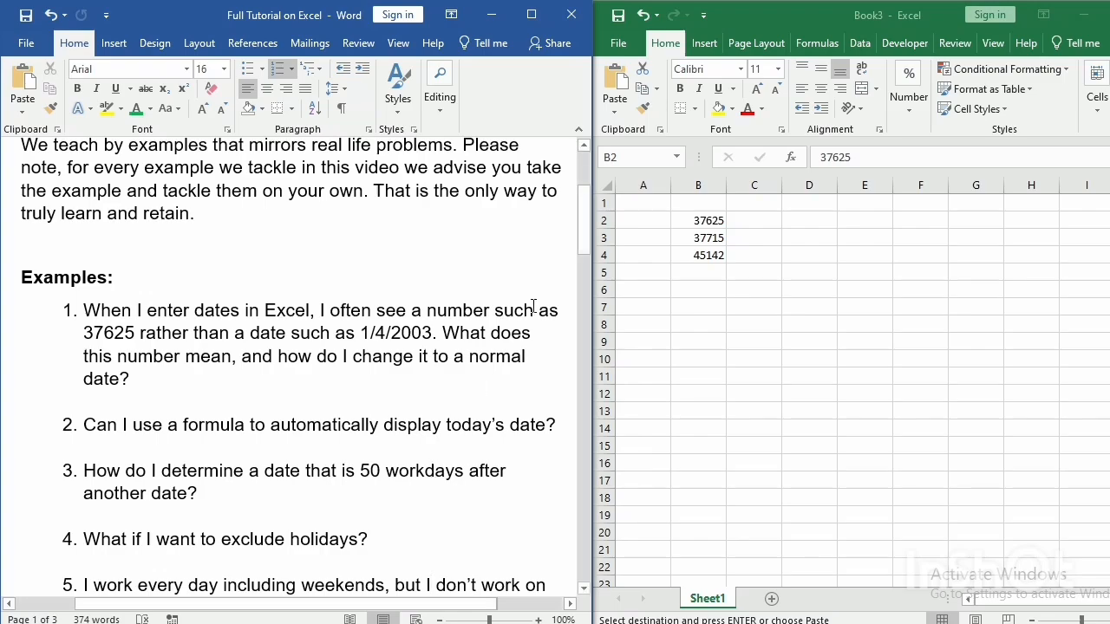
{"action": "left_click", "coordinate": [882, 485]}
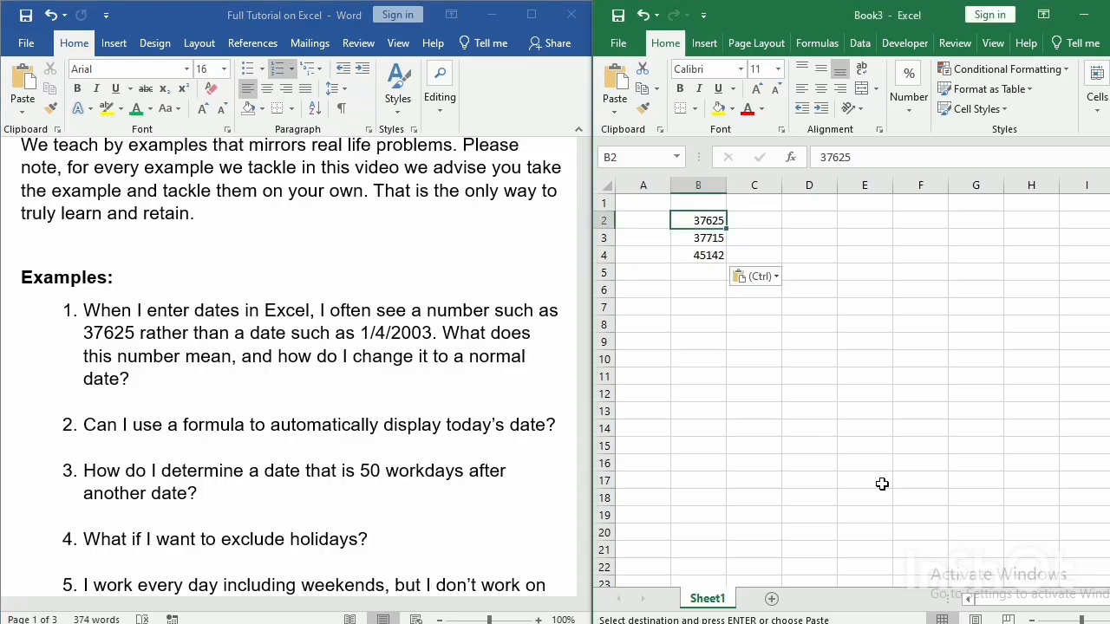
{"action": "scroll", "coordinate": [883, 485], "scroll_direction": "up", "scroll_amount": 4}
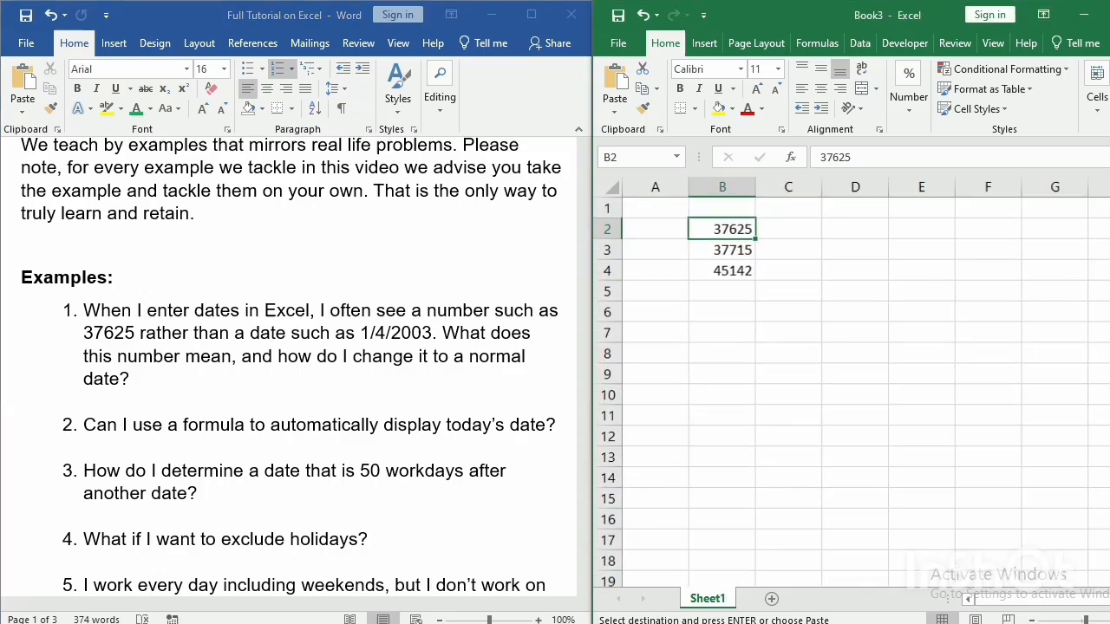
{"action": "scroll", "coordinate": [1049, 413], "scroll_direction": "up", "scroll_amount": 2}
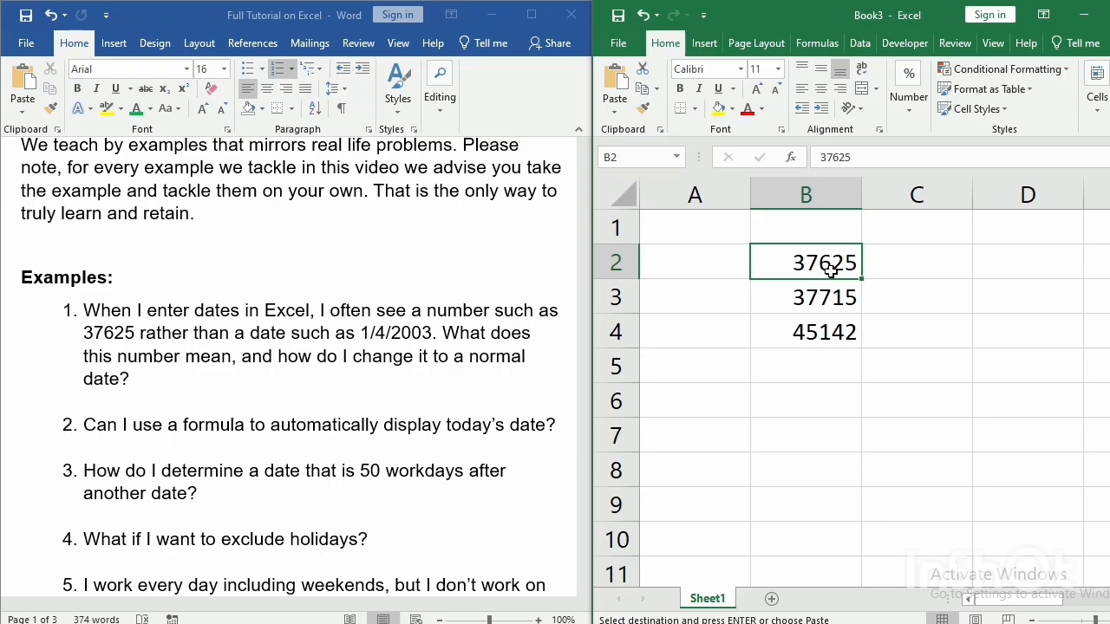
{"action": "left_click", "coordinate": [931, 272]}
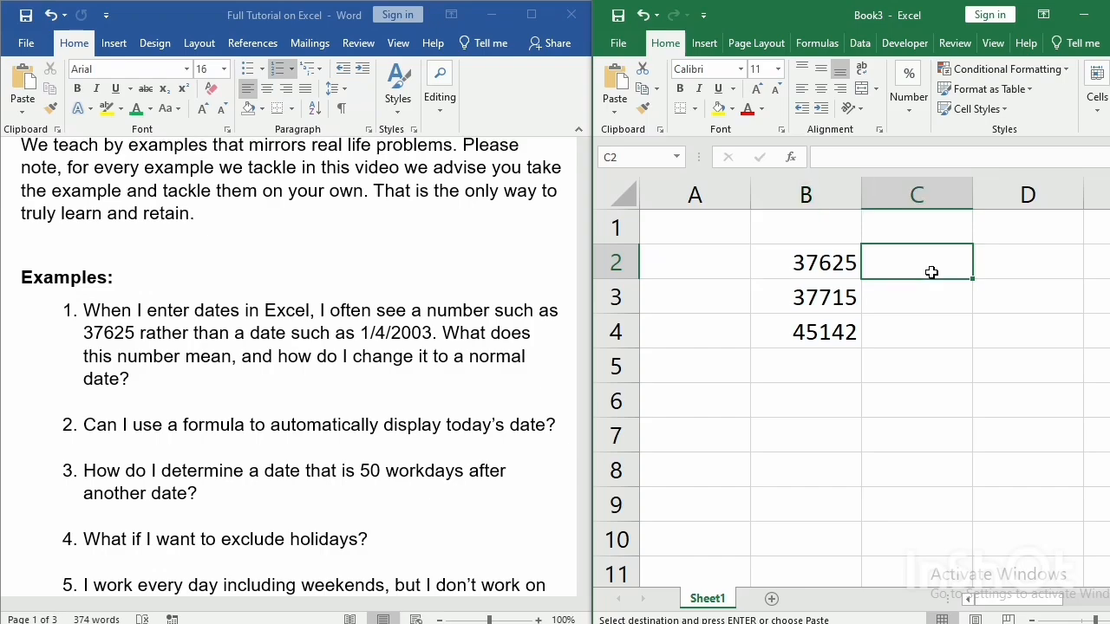
{"action": "type", "text": "="}
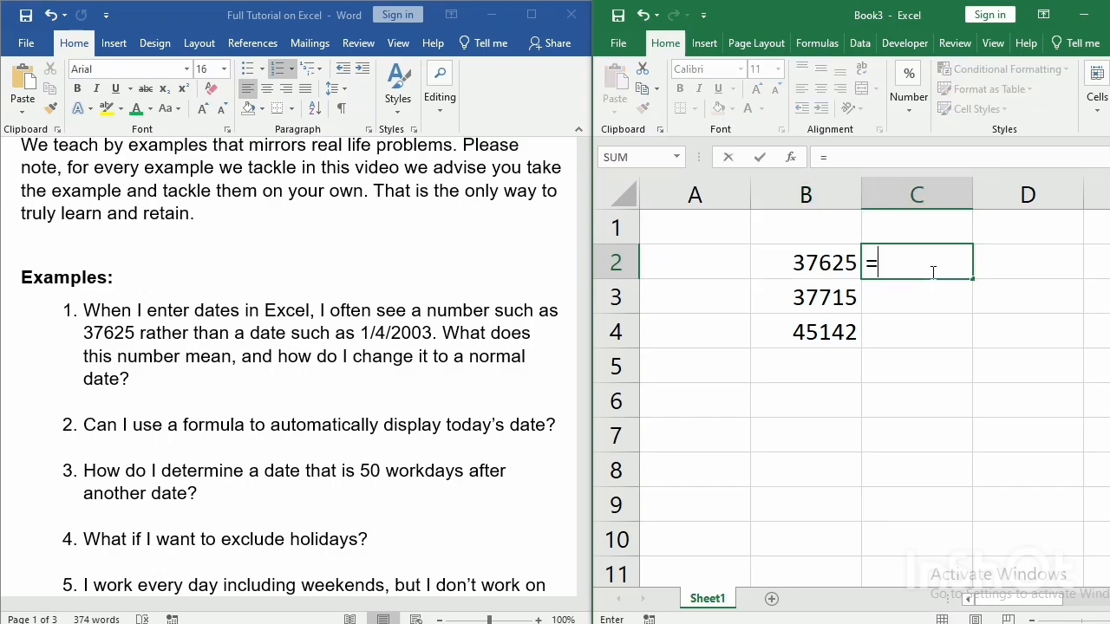
{"action": "left_click", "coordinate": [792, 262]}
{"action": "key", "text": "Return"}
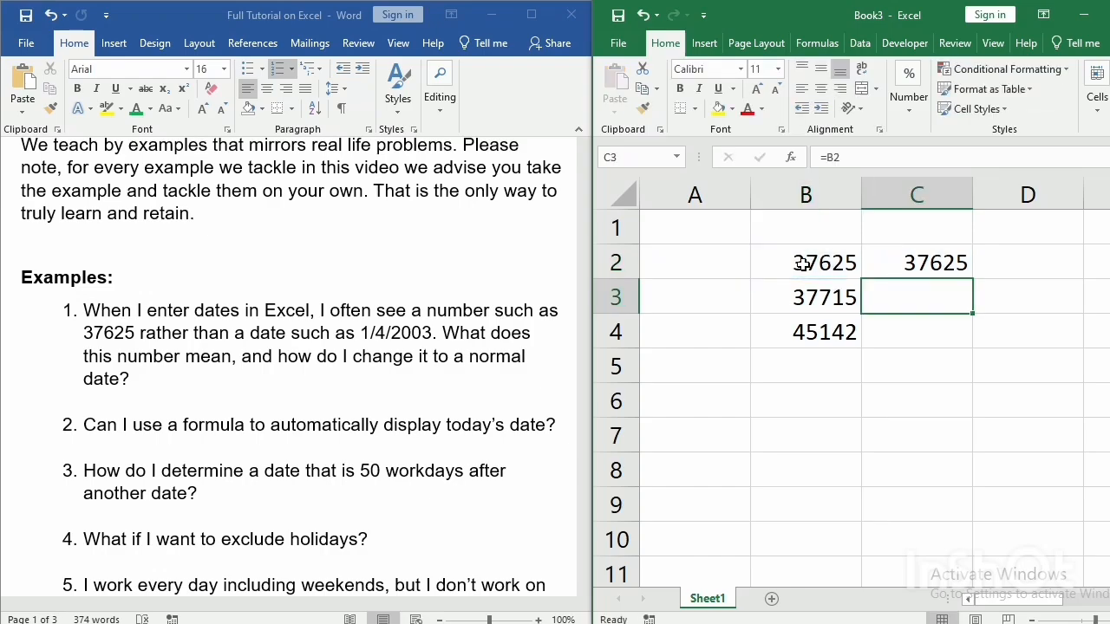
Copy the C2 formula down through C4 and check the formula in C2.
{"action": "left_click", "coordinate": [896, 262]}
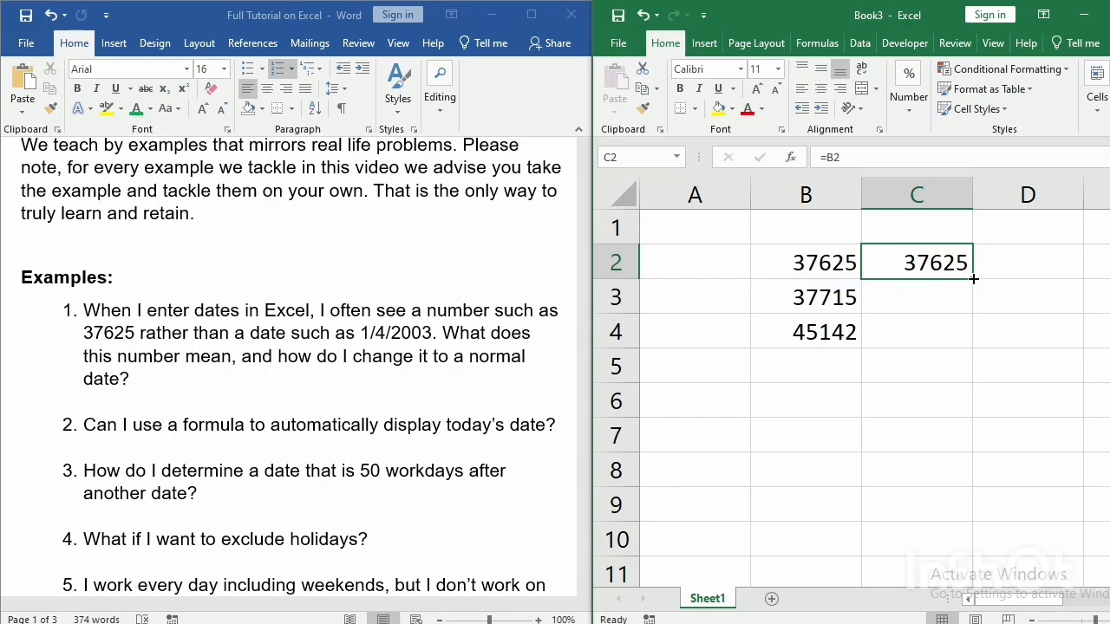
{"action": "left_click_drag", "start_coordinate": [974, 278], "coordinate": [985, 337]}
{"action": "left_click", "coordinate": [1011, 286]}
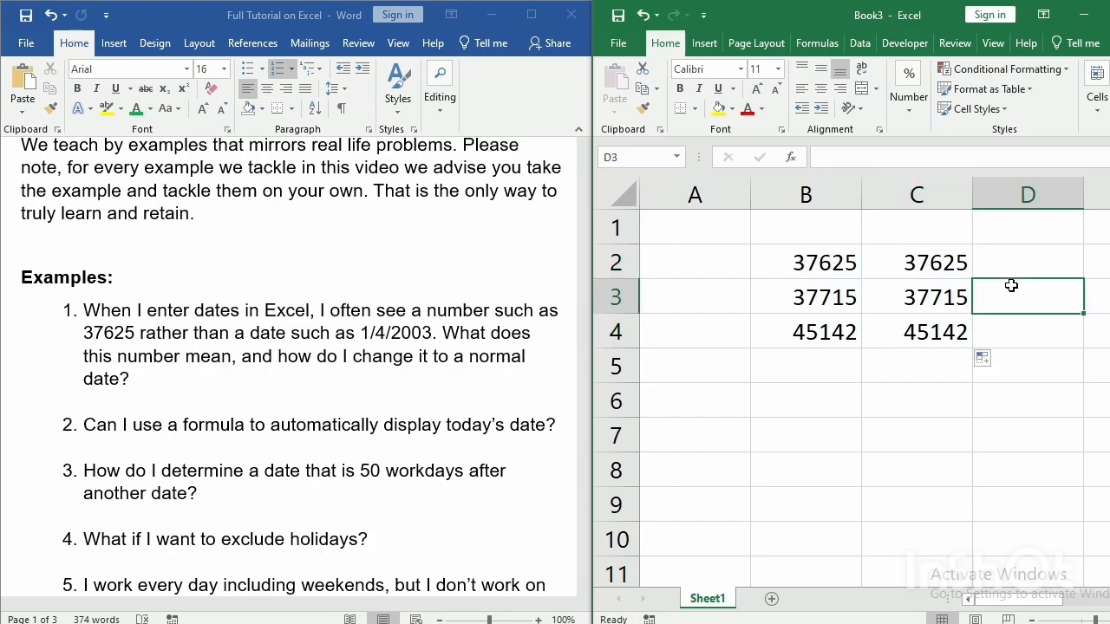
{"action": "left_click", "coordinate": [921, 267]}
{"action": "double_click", "coordinate": [921, 267]}
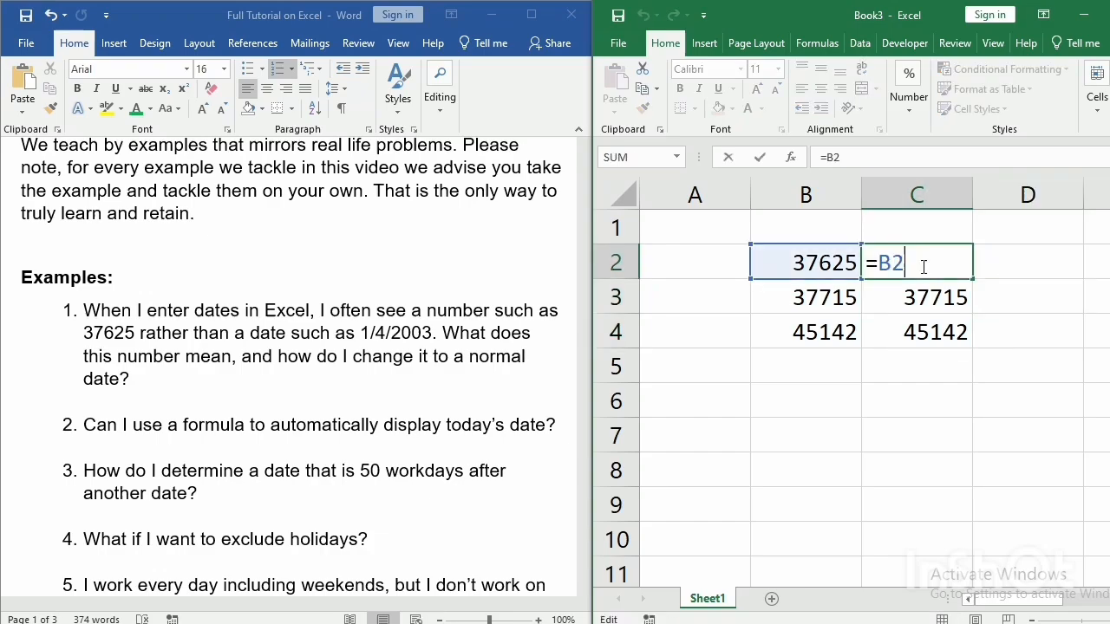
{"action": "key", "text": "Return"}
Format cell C2 with the Date category using the *3/14/2012 type.
{"action": "left_click", "coordinate": [910, 264]}
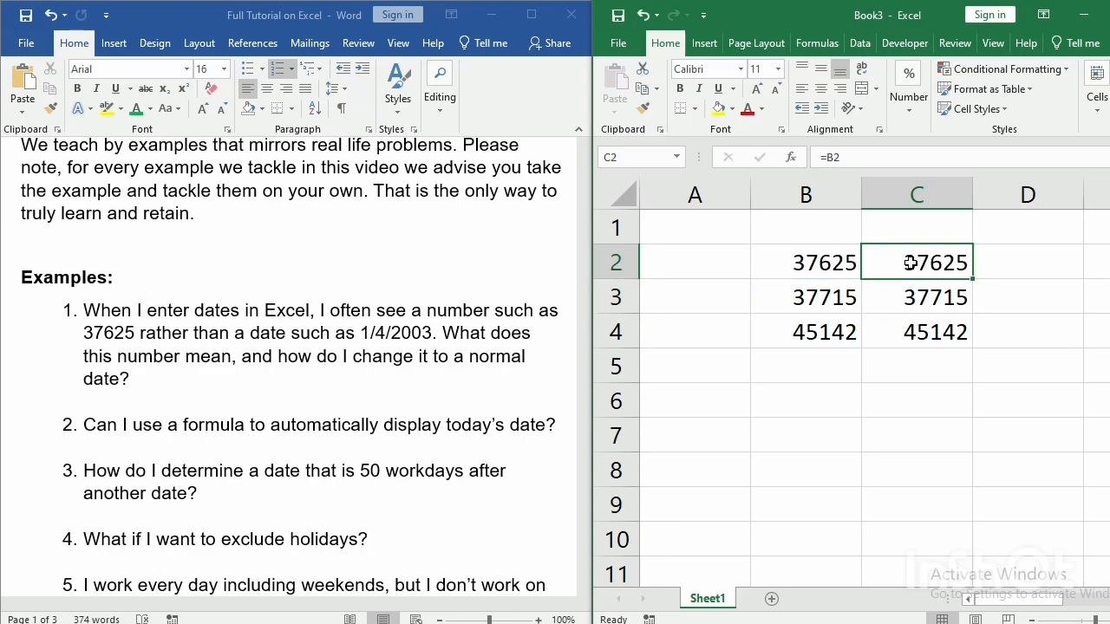
{"action": "right_click", "coordinate": [910, 264]}
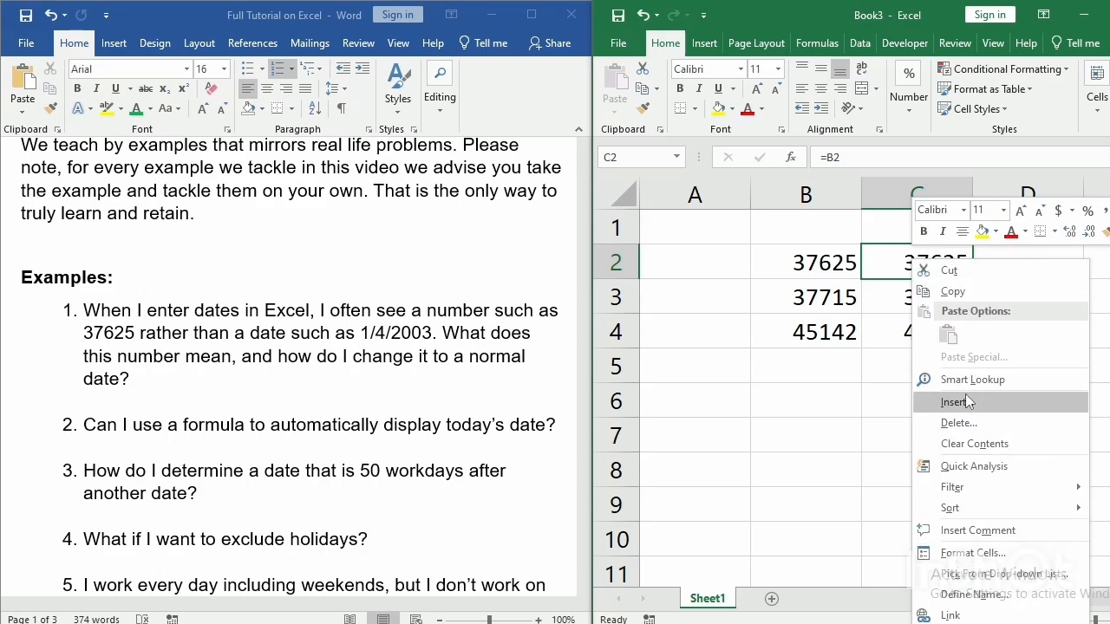
{"action": "left_click", "coordinate": [973, 553]}
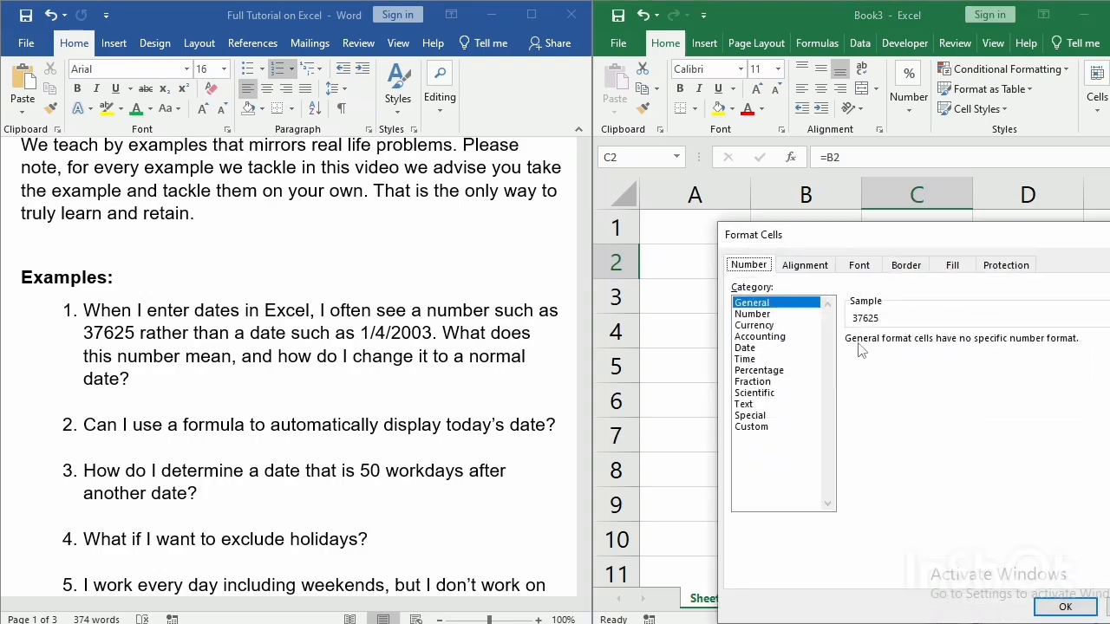
{"action": "left_click", "coordinate": [756, 350]}
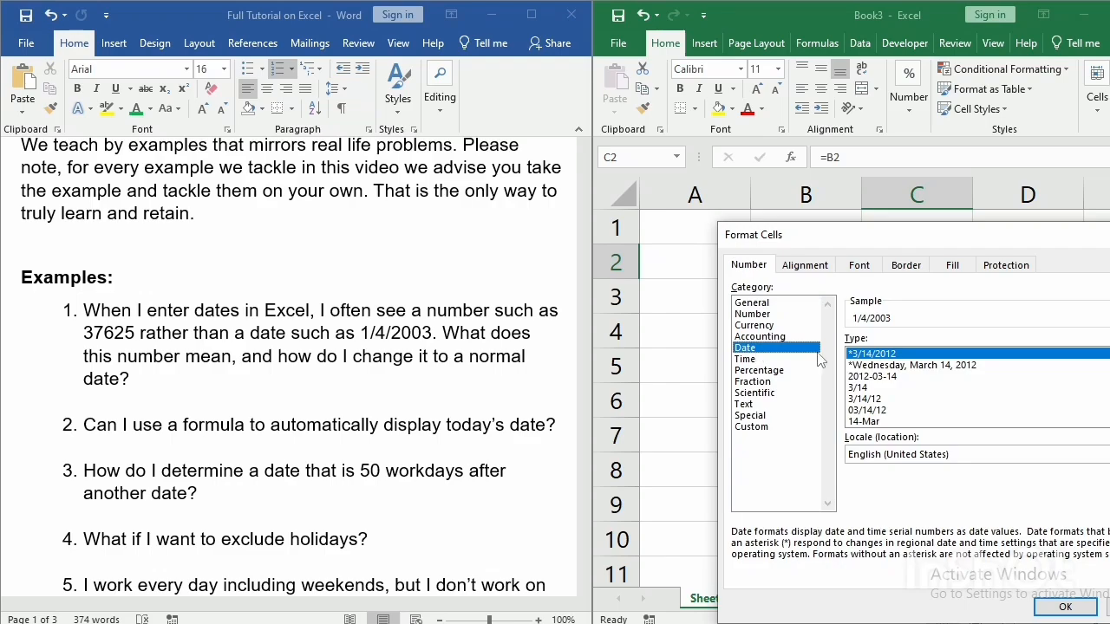
{"action": "left_click", "coordinate": [1068, 614]}
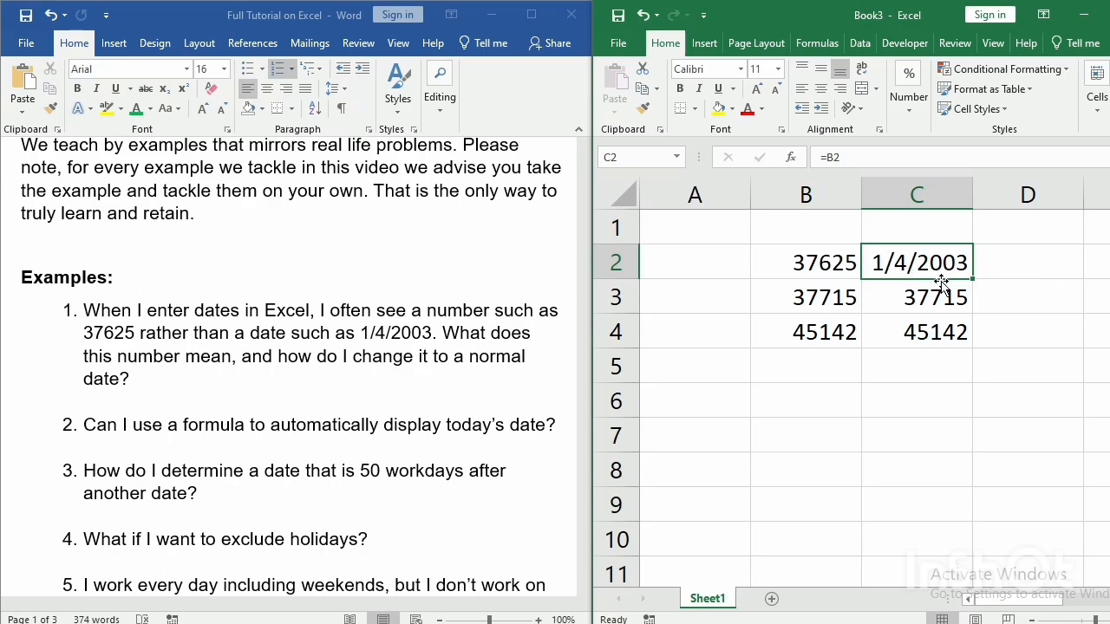
Fill the date-formatted C2 down through C4 so all three serial numbers are converted to dates.
{"action": "left_click_drag", "start_coordinate": [972, 277], "coordinate": [973, 347]}
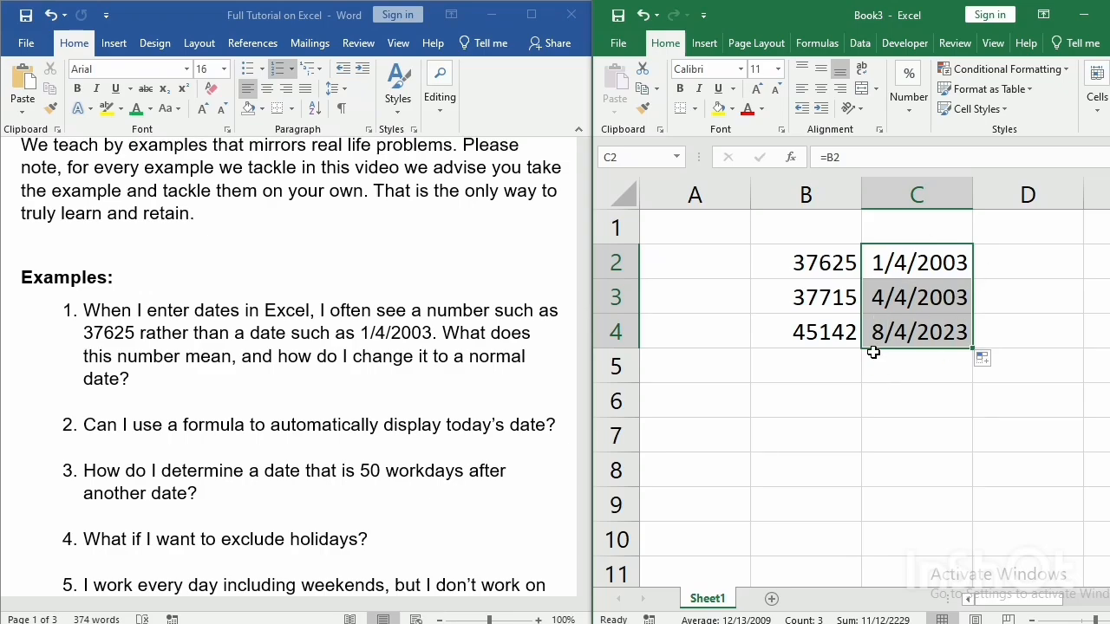
{"action": "left_click", "coordinate": [900, 397]}
{"action": "left_click", "coordinate": [806, 335]}
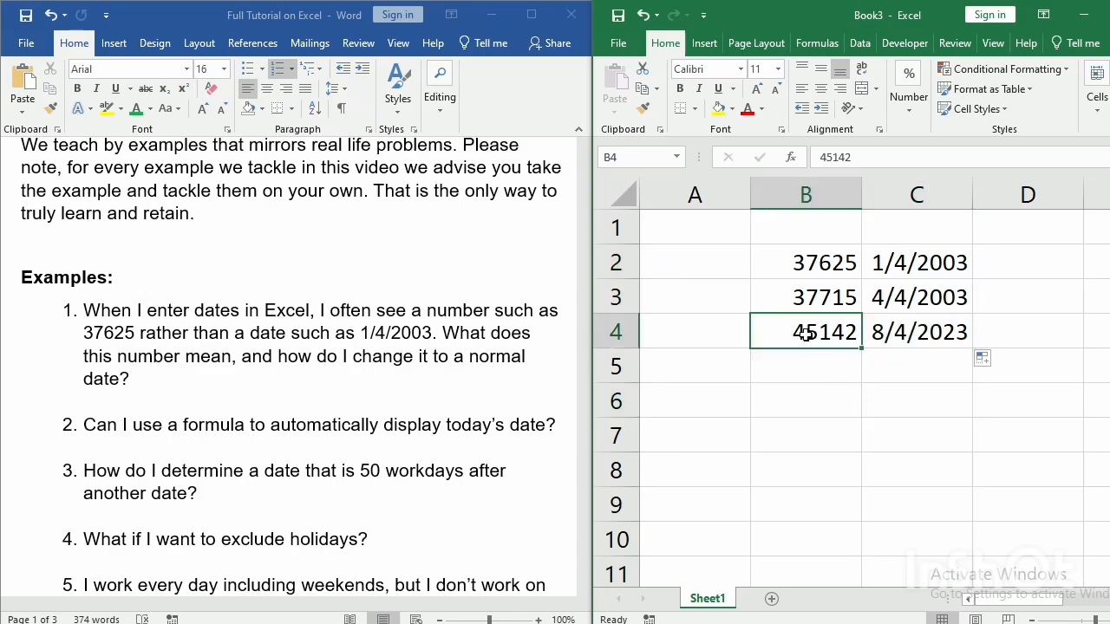
{"action": "left_click", "coordinate": [815, 428]}
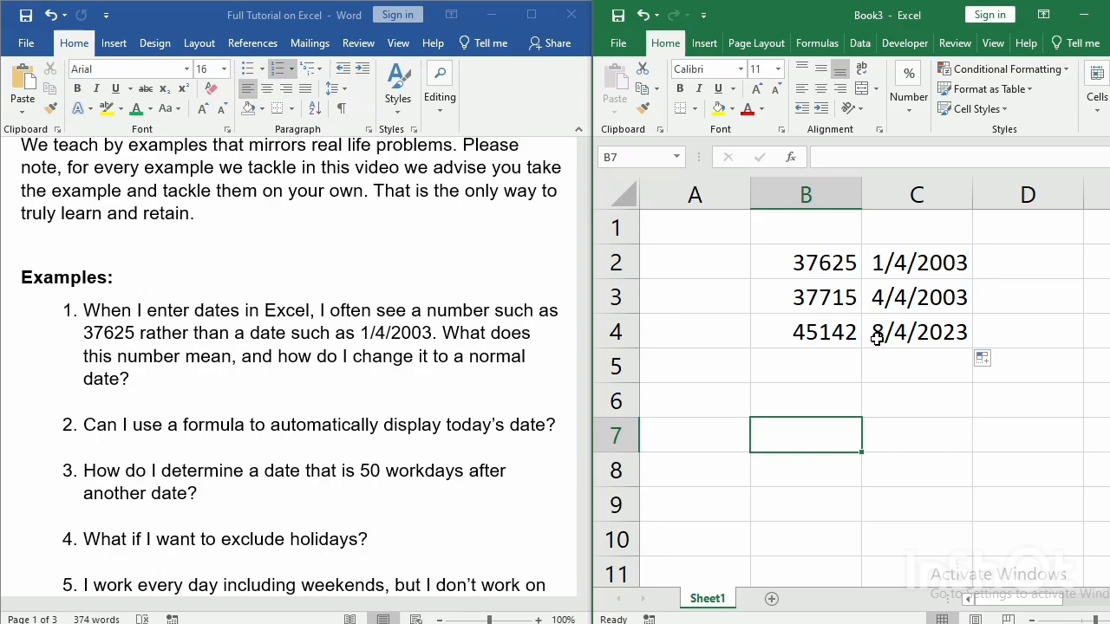
Enter the formula = TODAY() in cell B7.
{"action": "left_click", "coordinate": [817, 404]}
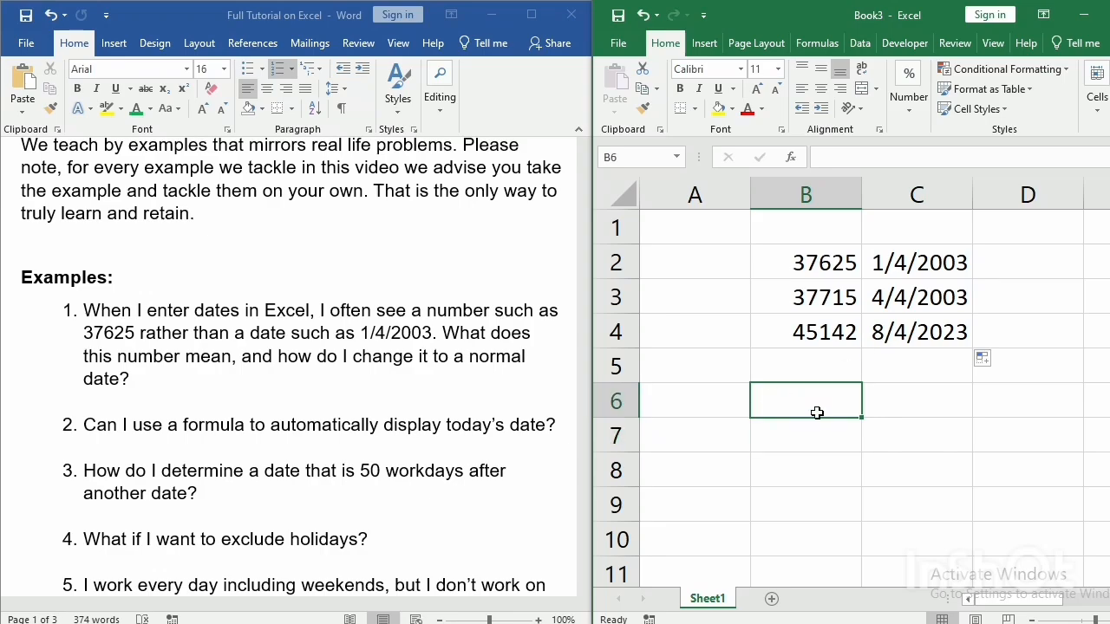
{"action": "left_click", "coordinate": [817, 428]}
{"action": "type", "text": "= "}
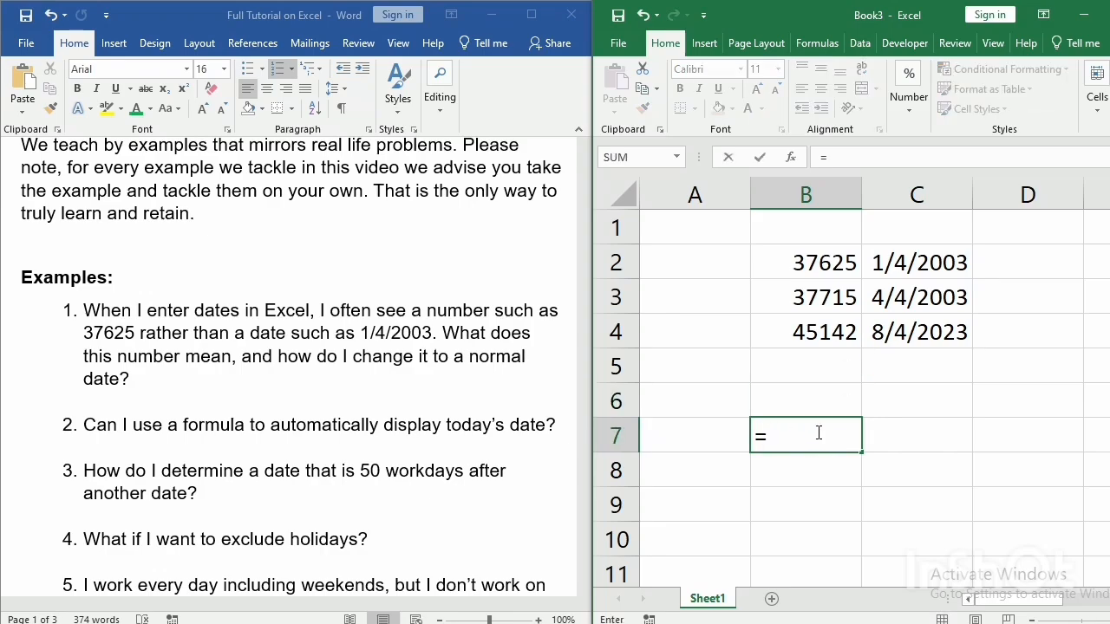
{"action": "type", "text": "toda"}
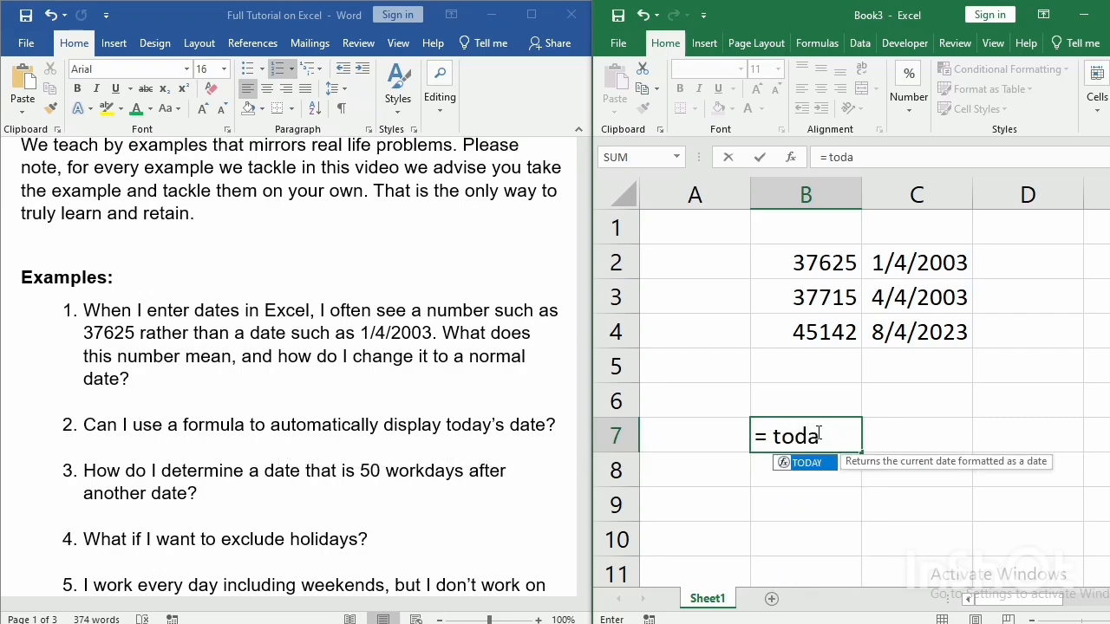
{"action": "type", "text": "y("}
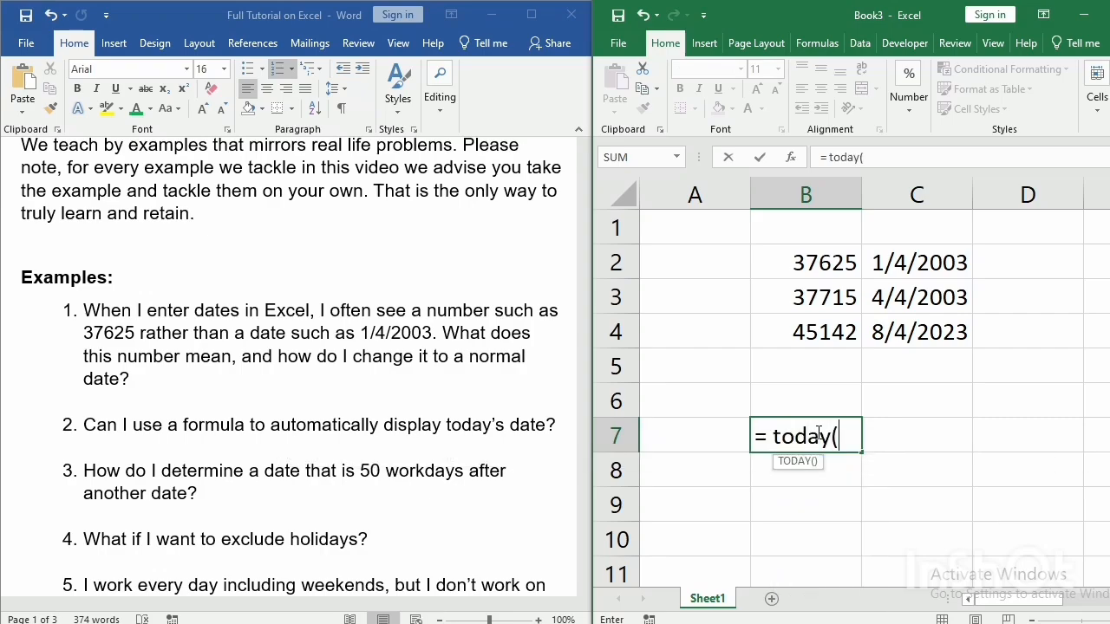
{"action": "type", "text": ")"}
{"action": "key", "text": "Return"}
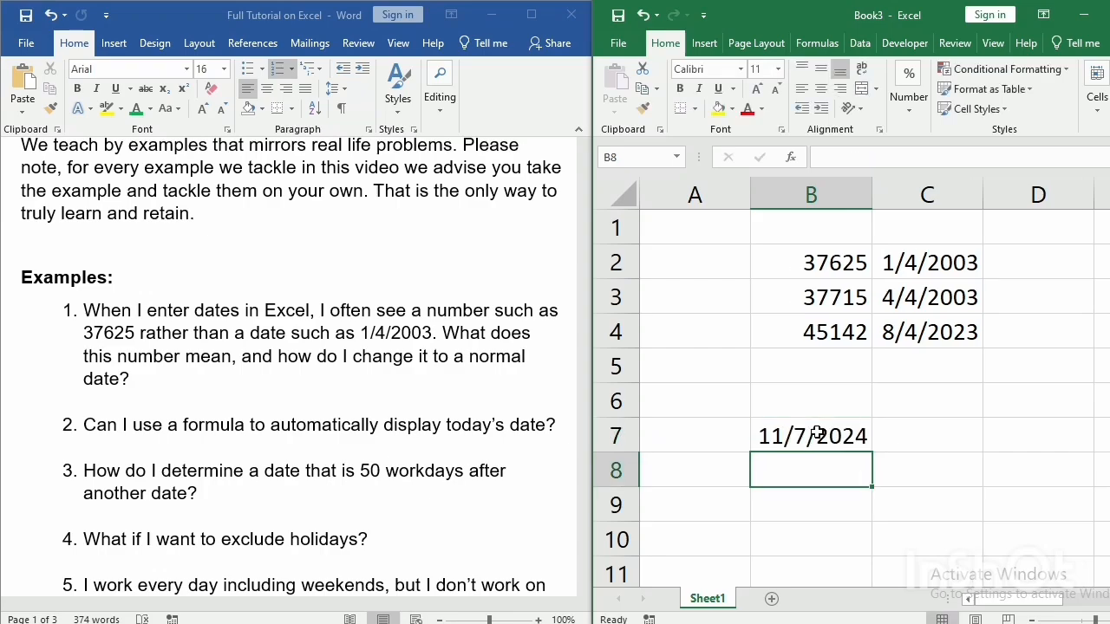
Inspect the current-date formula in cell B7, leaving it as it is.
{"action": "left_click", "coordinate": [815, 442]}
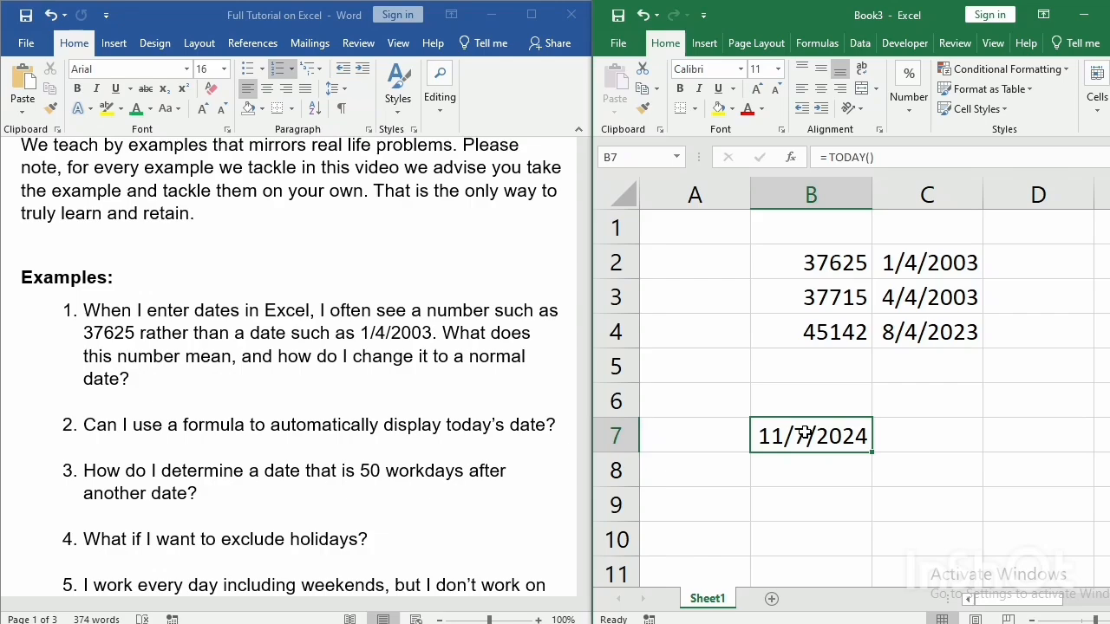
{"action": "left_click", "coordinate": [933, 432]}
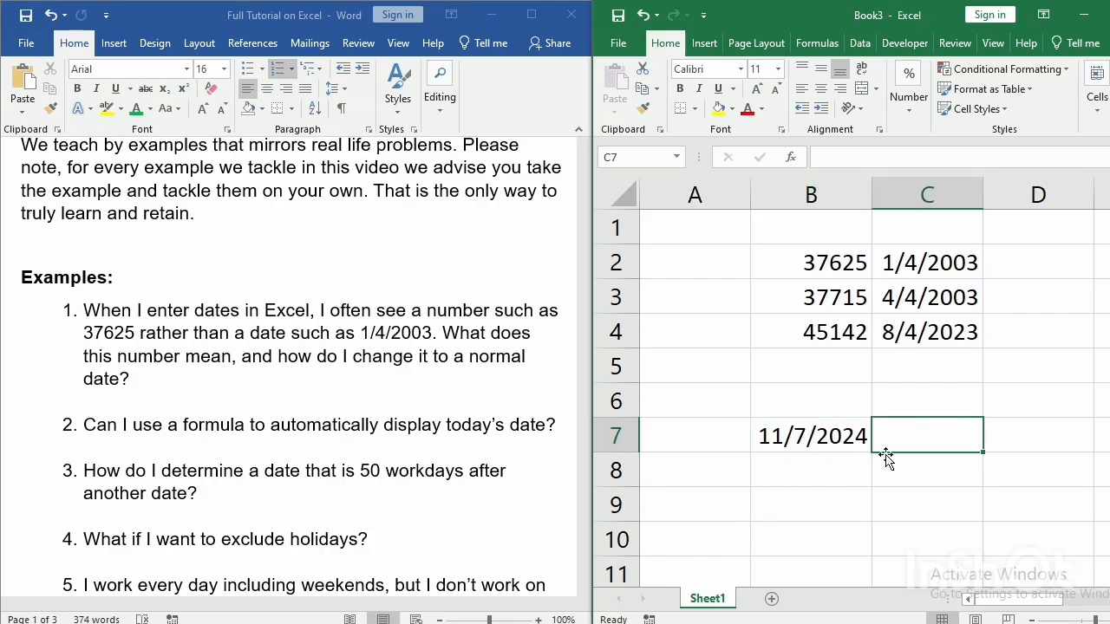
{"action": "left_click", "coordinate": [805, 505]}
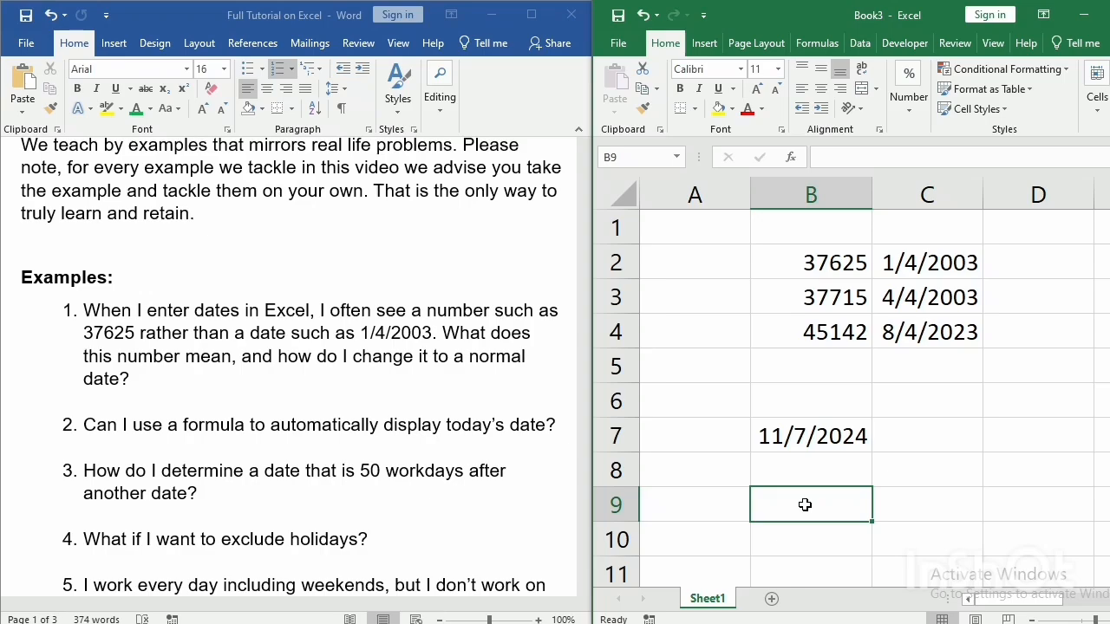
{"action": "double_click", "coordinate": [772, 428]}
{"action": "key", "text": "Return"}
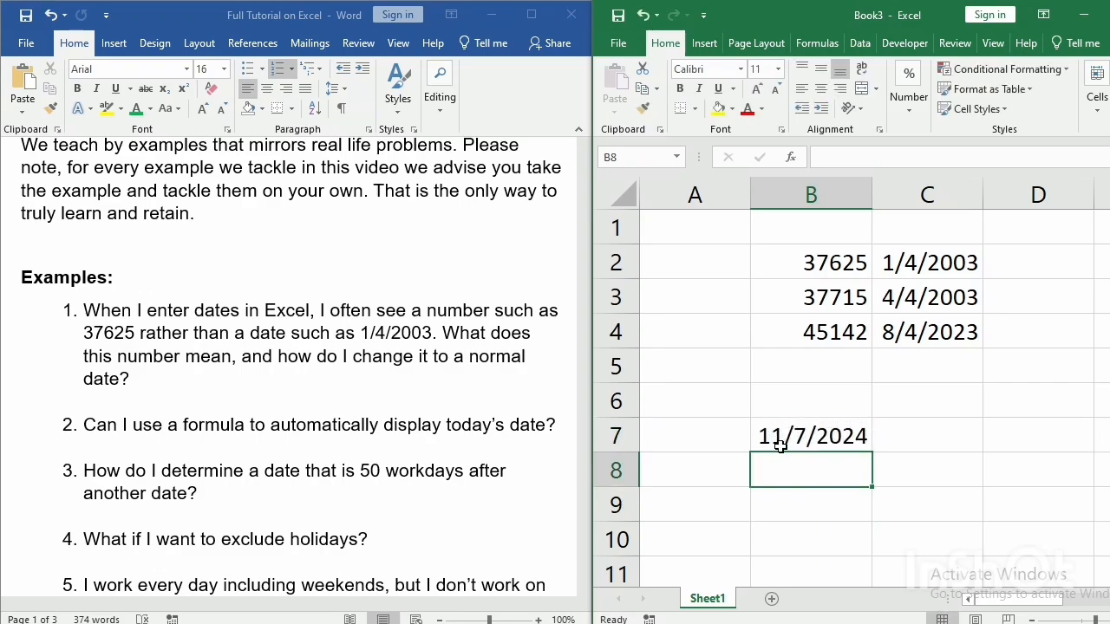
{"action": "left_click", "coordinate": [777, 512]}
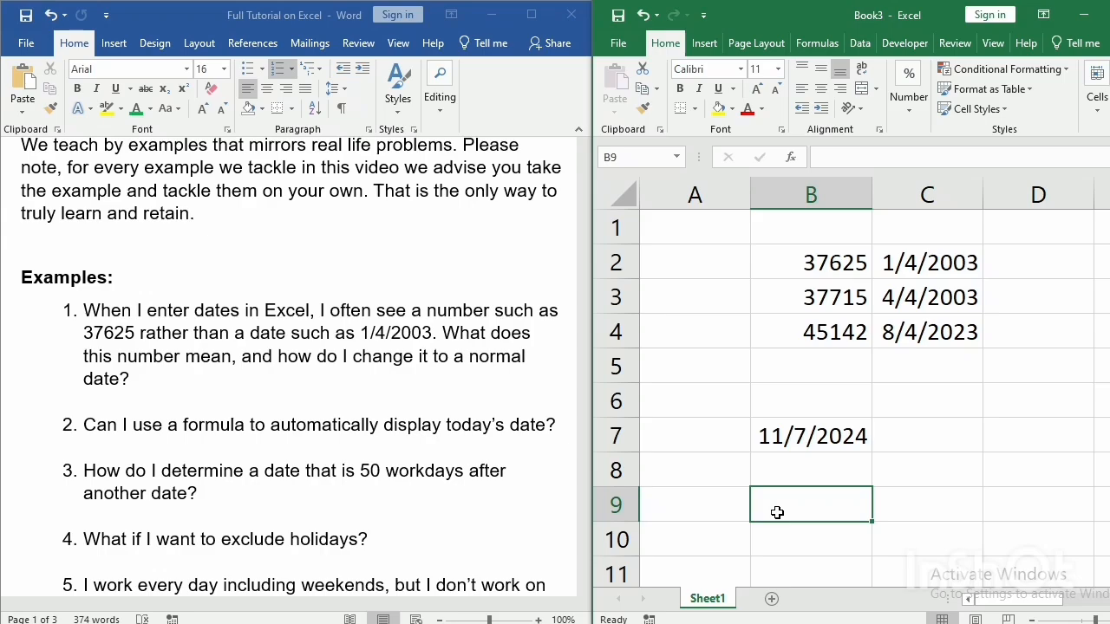
{"action": "type", "text": "= w"}
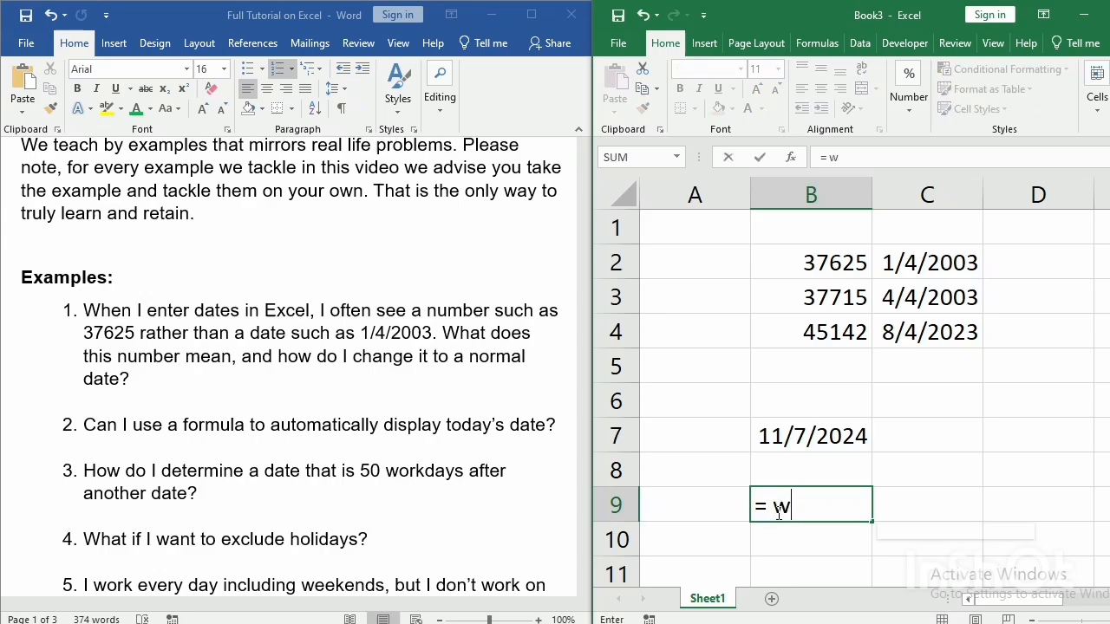
{"action": "type", "text": "or"}
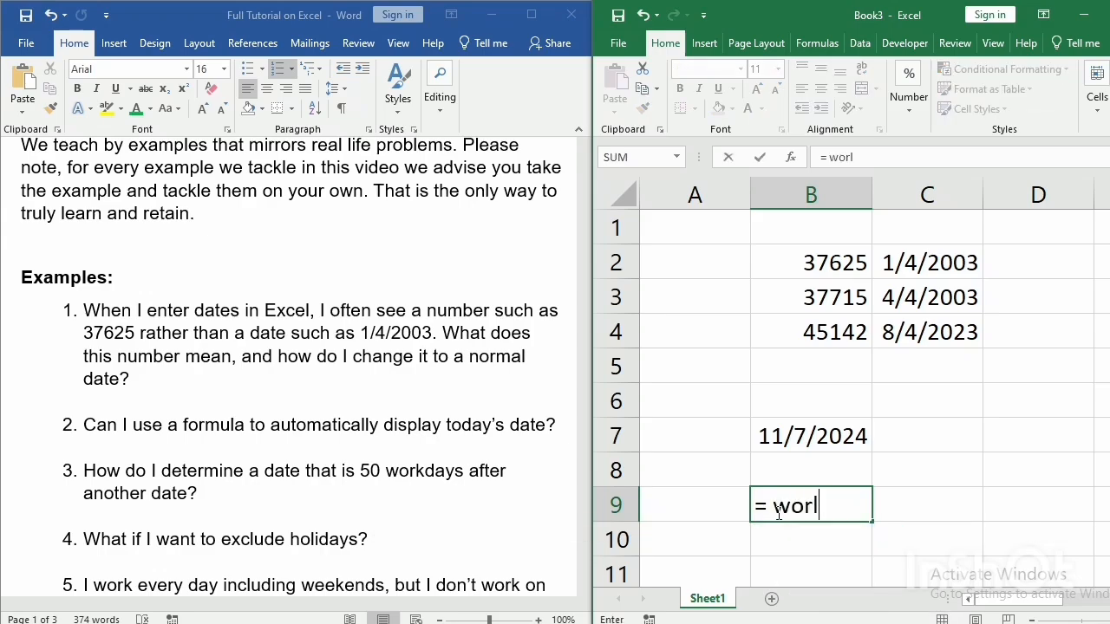
{"action": "type", "text": "kday"}
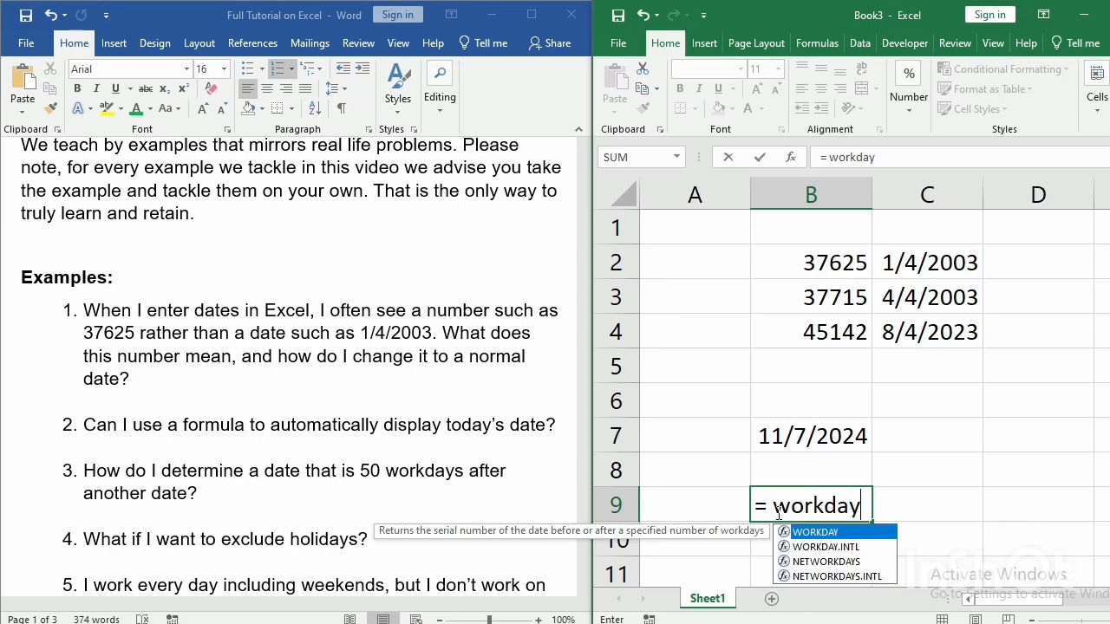
{"action": "type", "text": "s("}
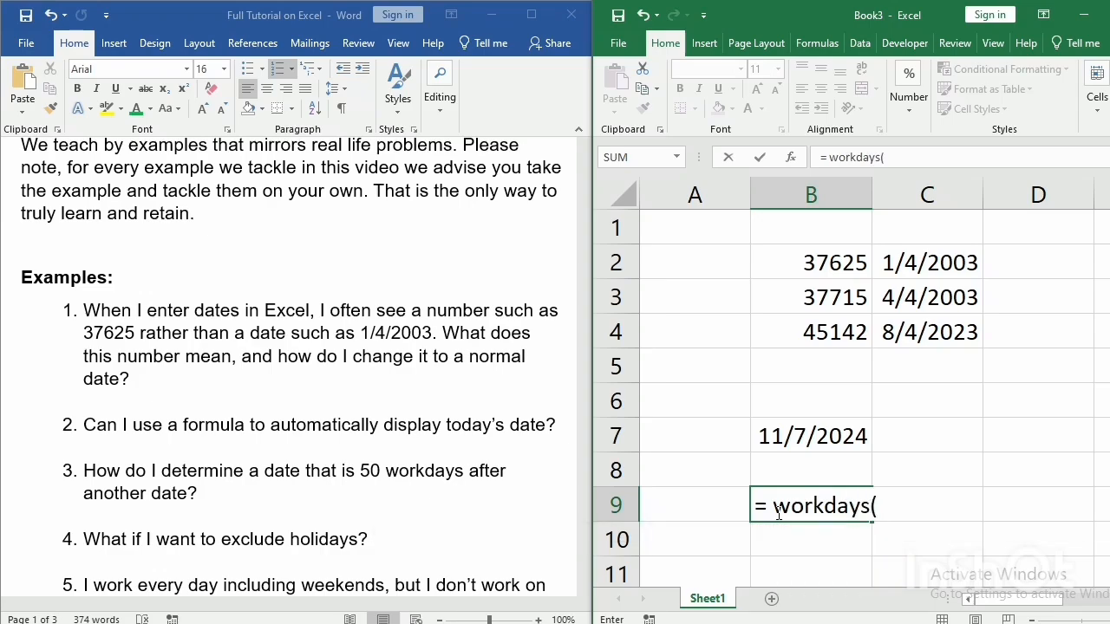
{"action": "key", "text": "BackSpace"}
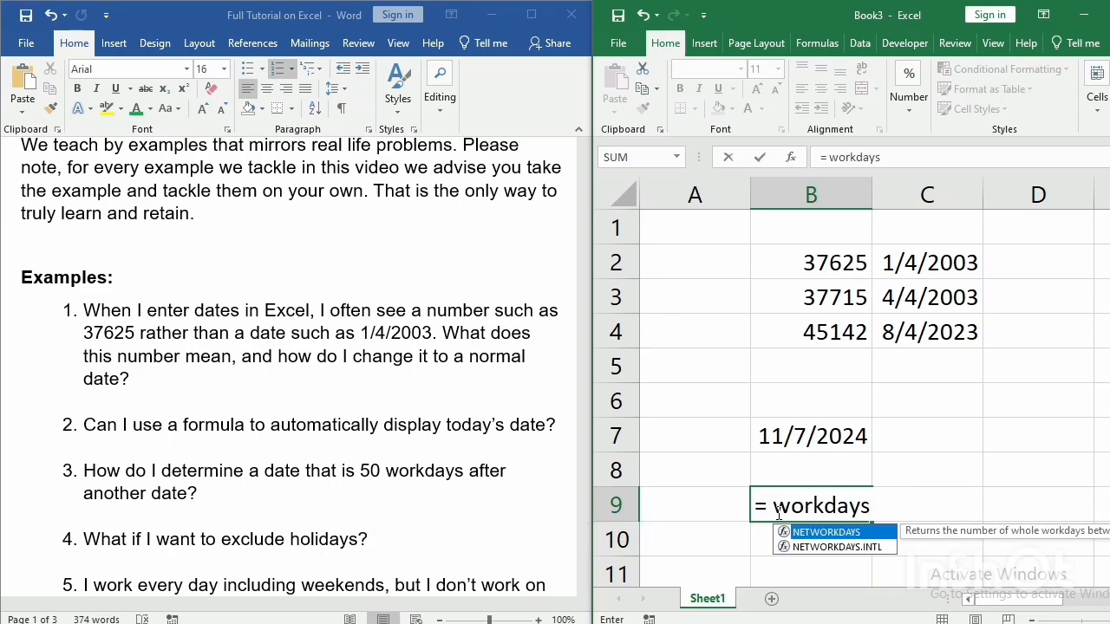
{"action": "key", "text": "BackSpace"}
{"action": "key", "text": "BackSpace"}
{"action": "key", "text": "BackSpace"}
{"action": "key", "text": "BackSpace"}
{"action": "key", "text": "BackSpace"}
{"action": "key", "text": "BackSpace"}
{"action": "key", "text": "BackSpace"}
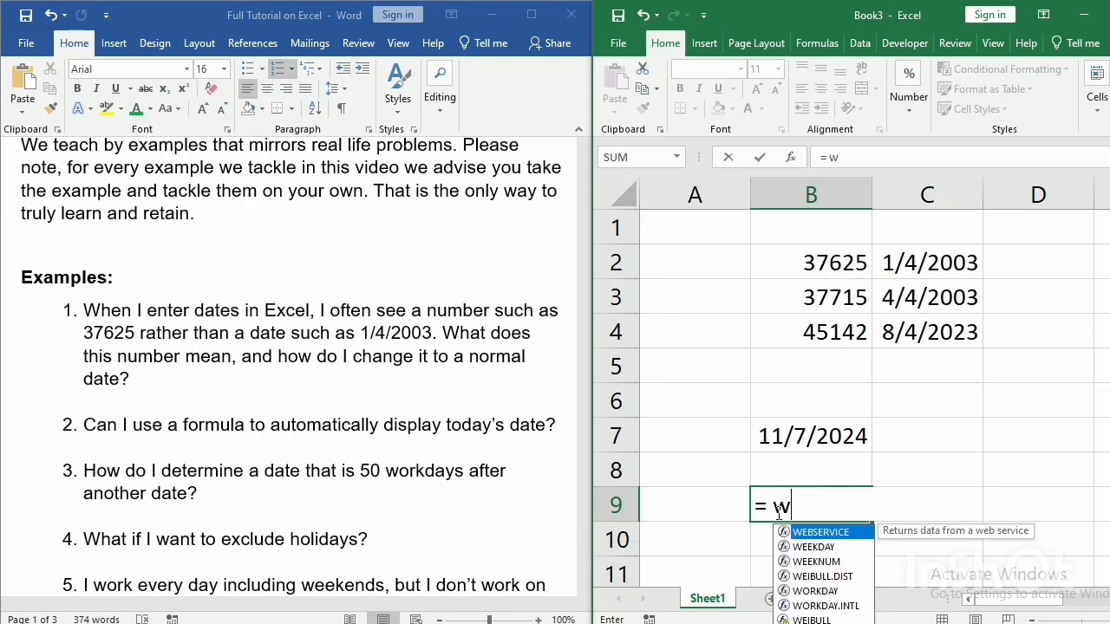
{"action": "key", "text": "BackSpace"}
{"action": "key", "text": "BackSpace"}
{"action": "key", "text": "BackSpace"}
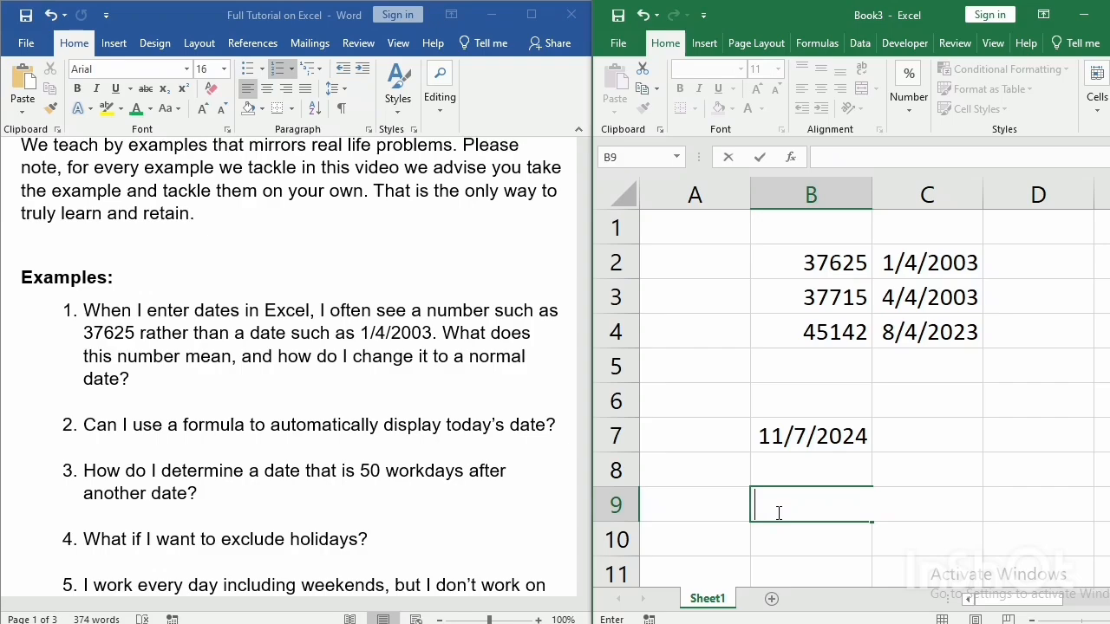
{"action": "key", "text": "Escape"}
{"action": "left_click", "coordinate": [795, 477]}
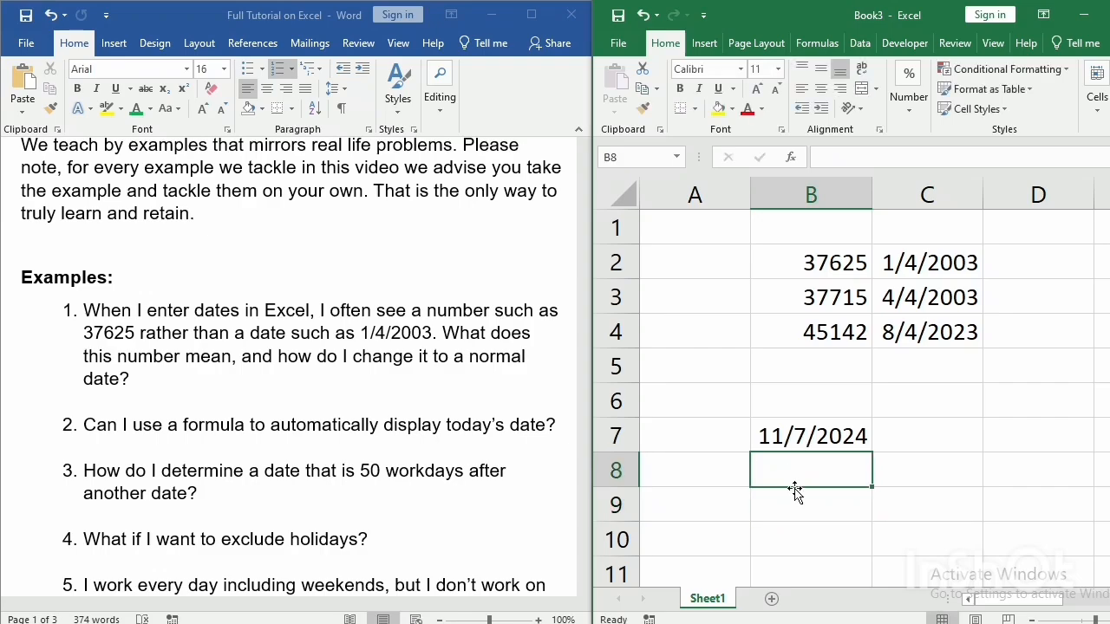
Enter the formula = WORKDAY(B7,50) in cell B9 to get the date 50 workdays after the date in B7.
{"action": "left_click", "coordinate": [794, 503]}
{"action": "type", "text": "="}
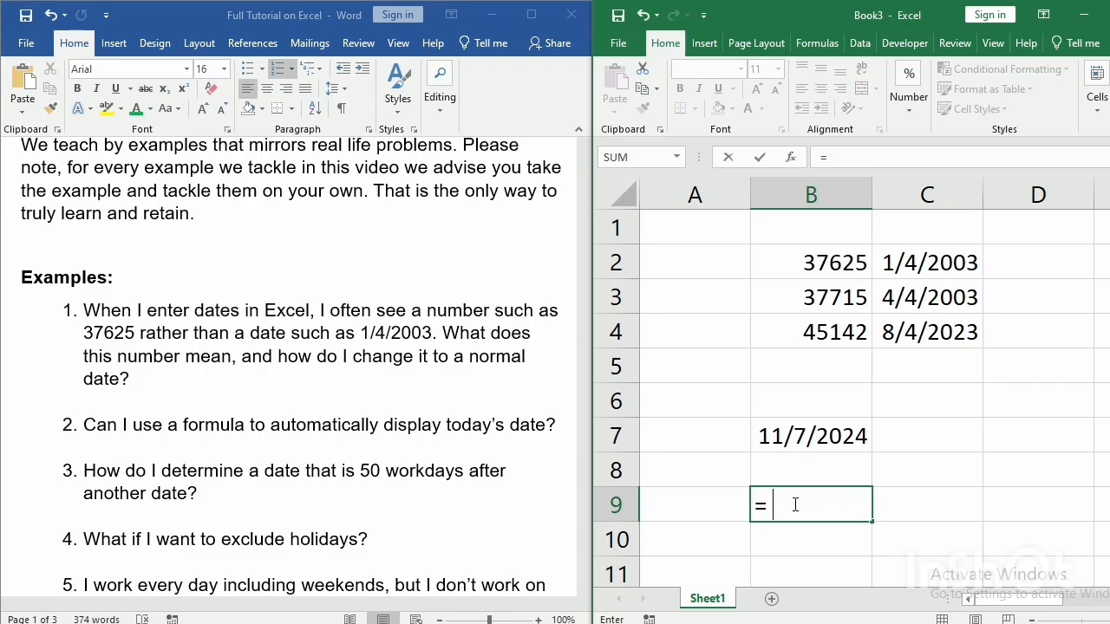
{"action": "type", "text": "wo"}
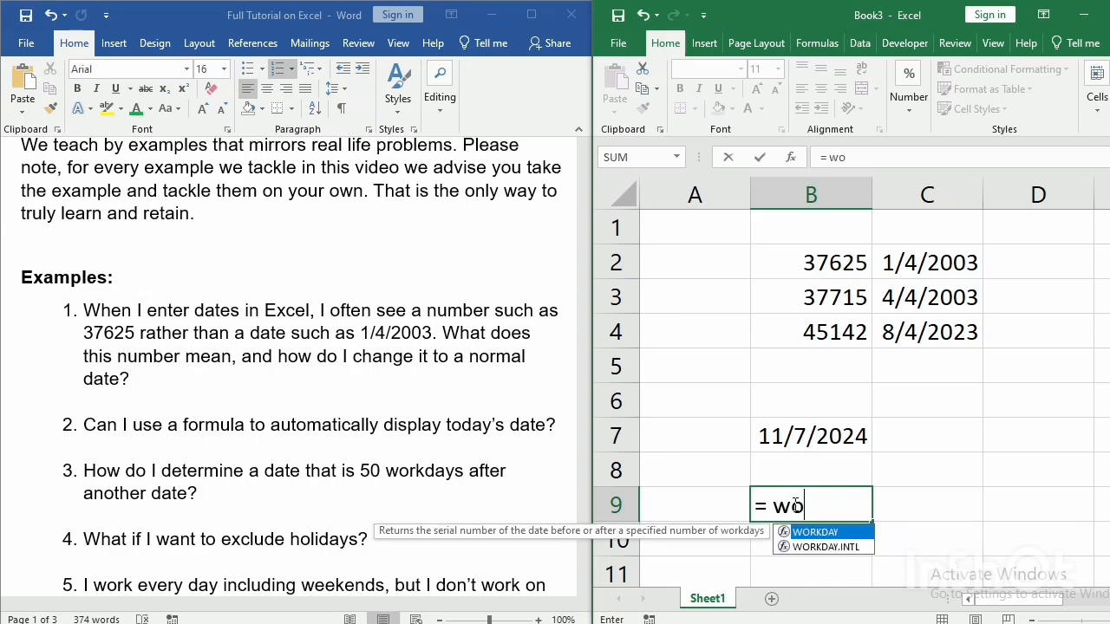
{"action": "type", "text": "rkda"}
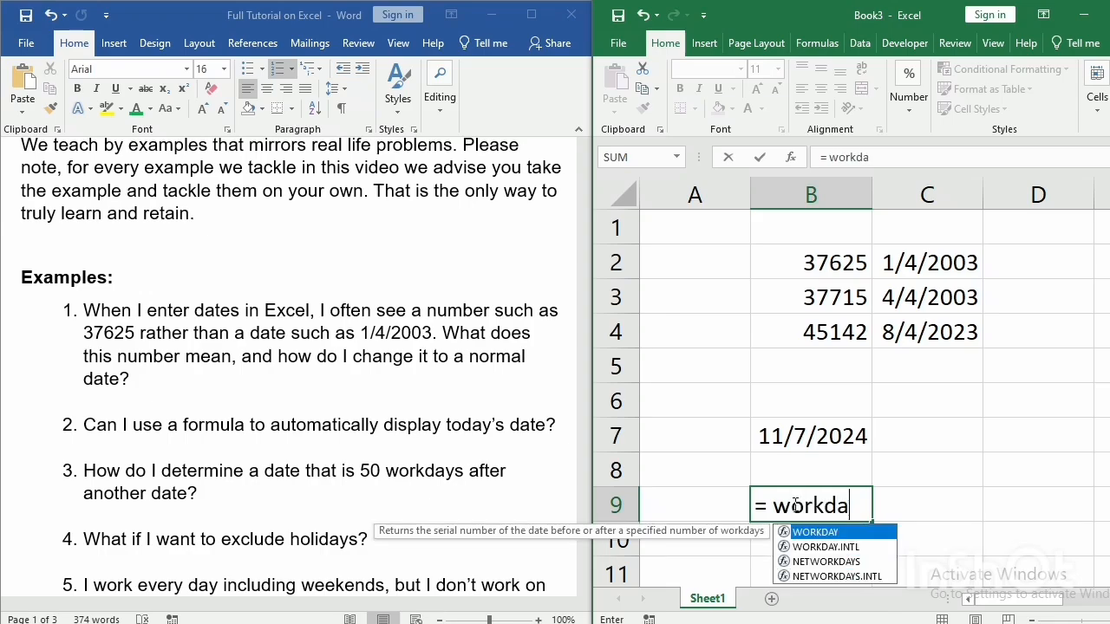
{"action": "type", "text": "y("}
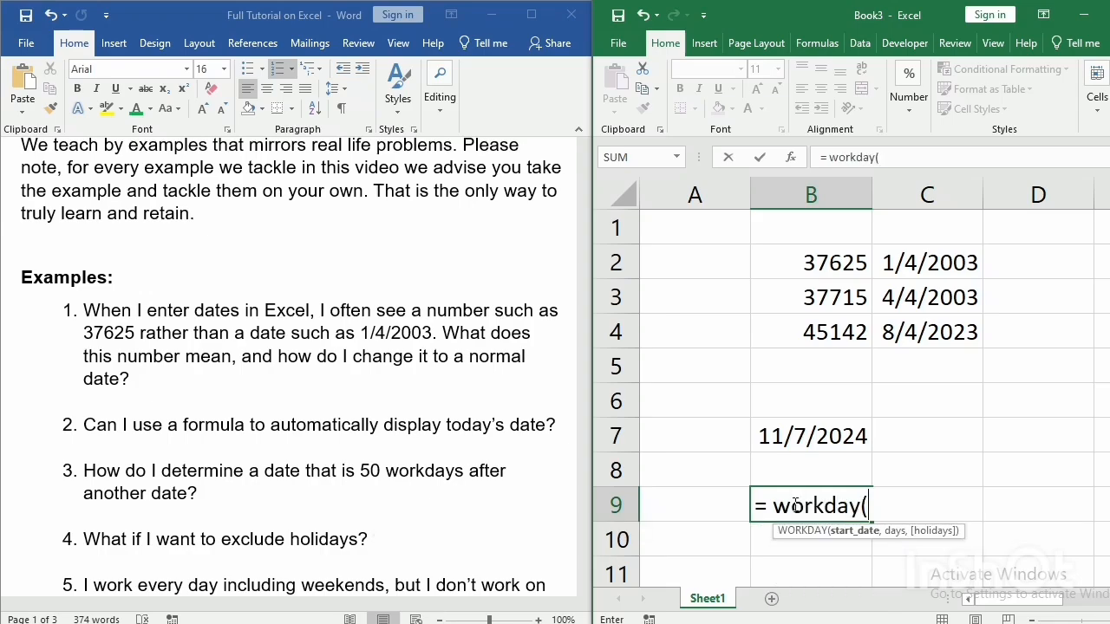
{"action": "left_click", "coordinate": [810, 436]}
{"action": "type", "text": ","}
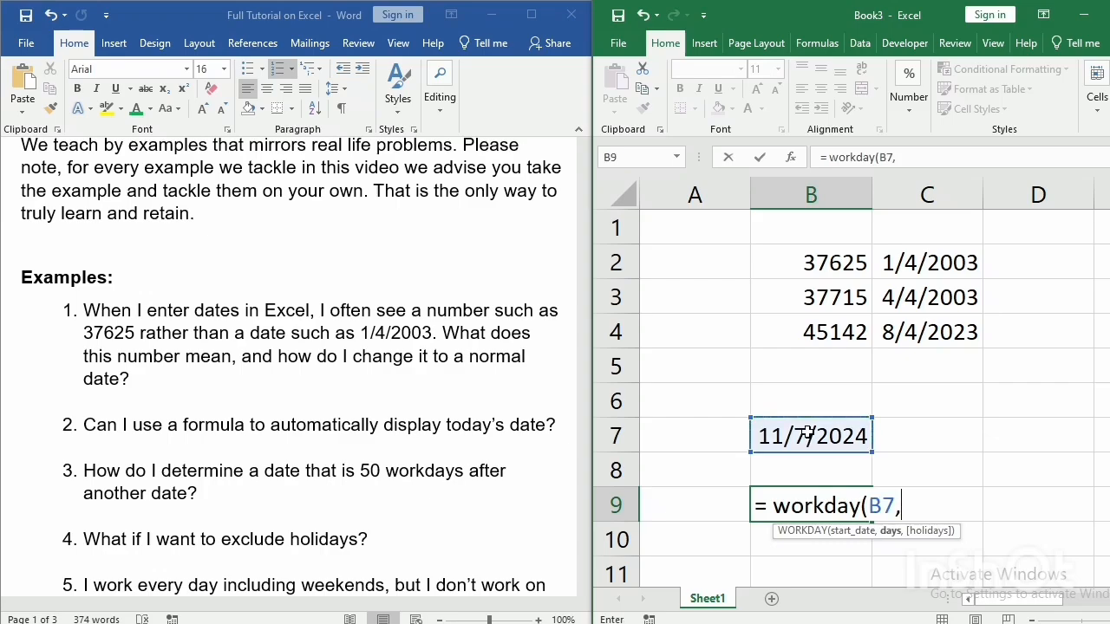
{"action": "type", "text": "50)"}
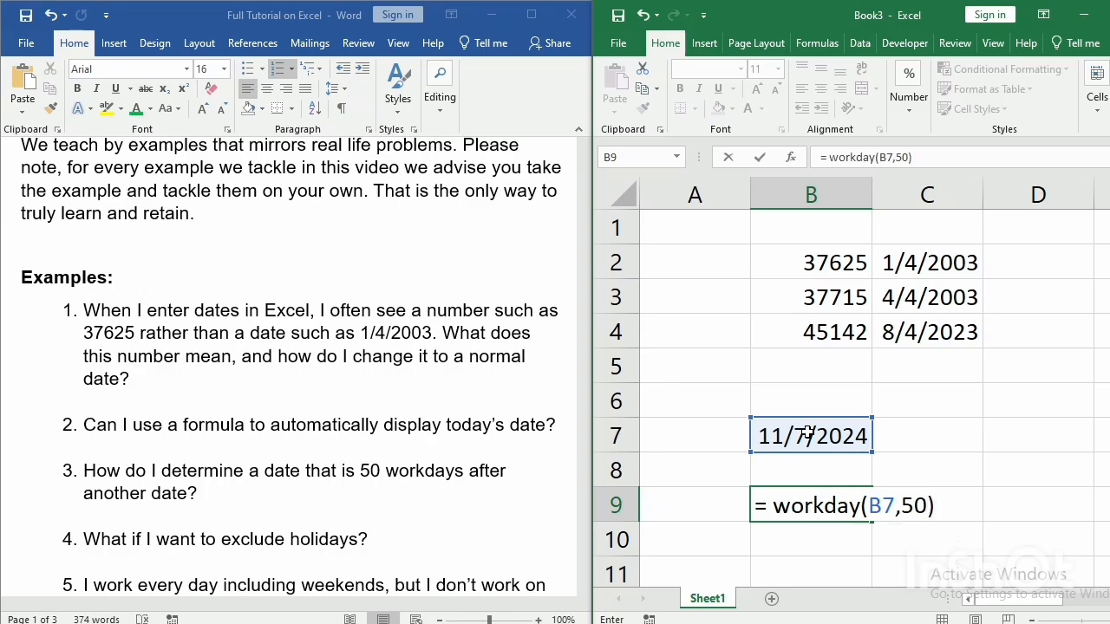
{"action": "key", "text": "Return"}
Format the WORKDAY result in cell B9 with the Date category using the *3/14/2012 type.
{"action": "left_click", "coordinate": [803, 500]}
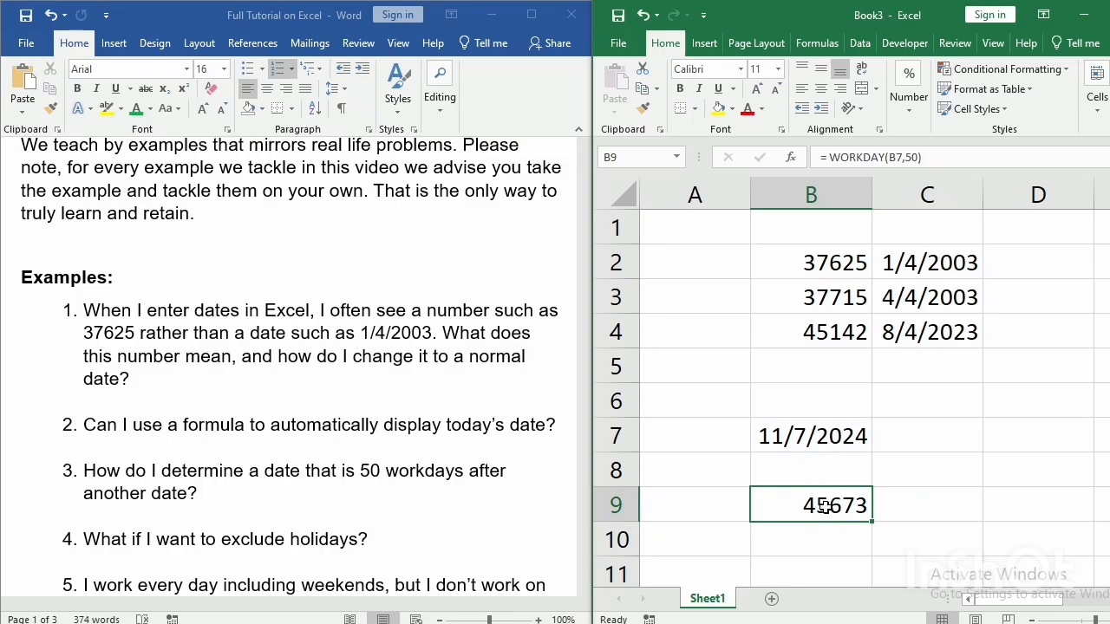
{"action": "right_click", "coordinate": [826, 510]}
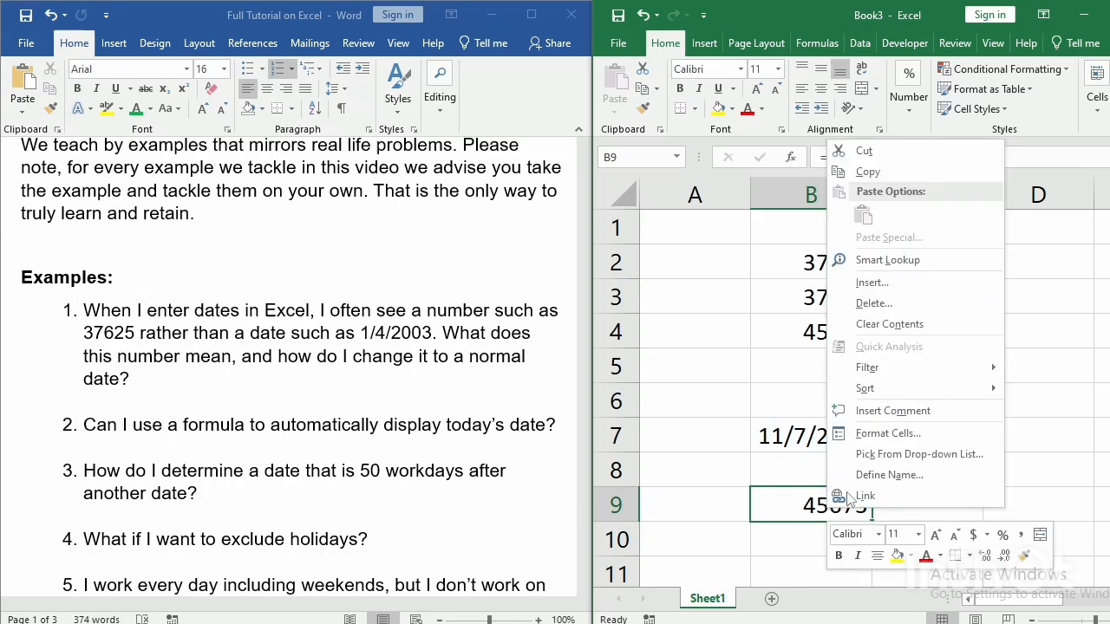
{"action": "left_click", "coordinate": [877, 434]}
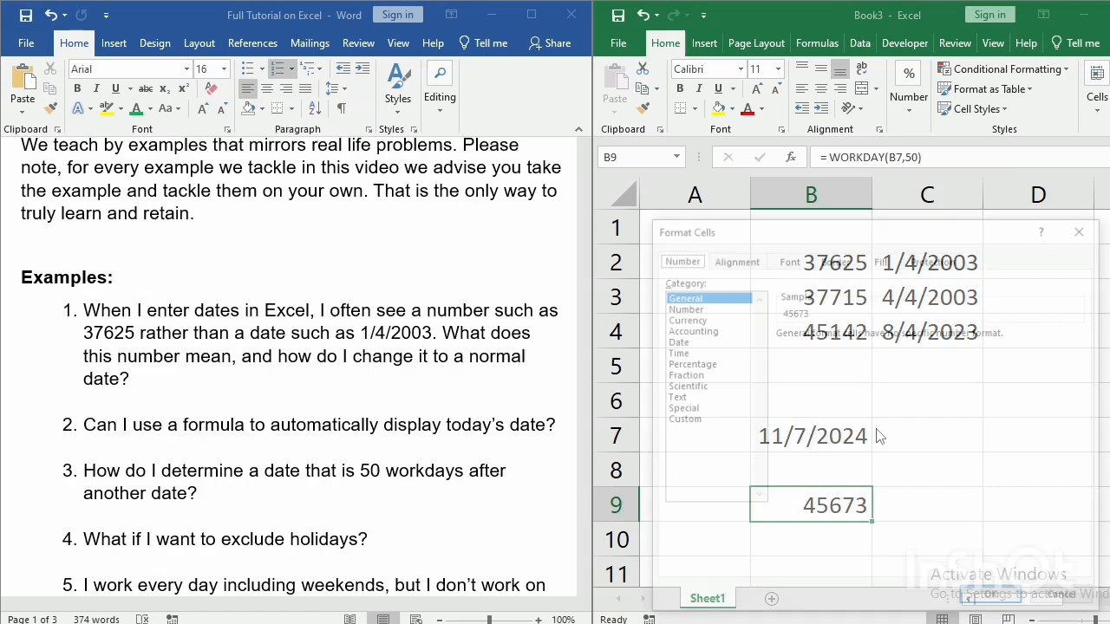
{"action": "left_click", "coordinate": [681, 344]}
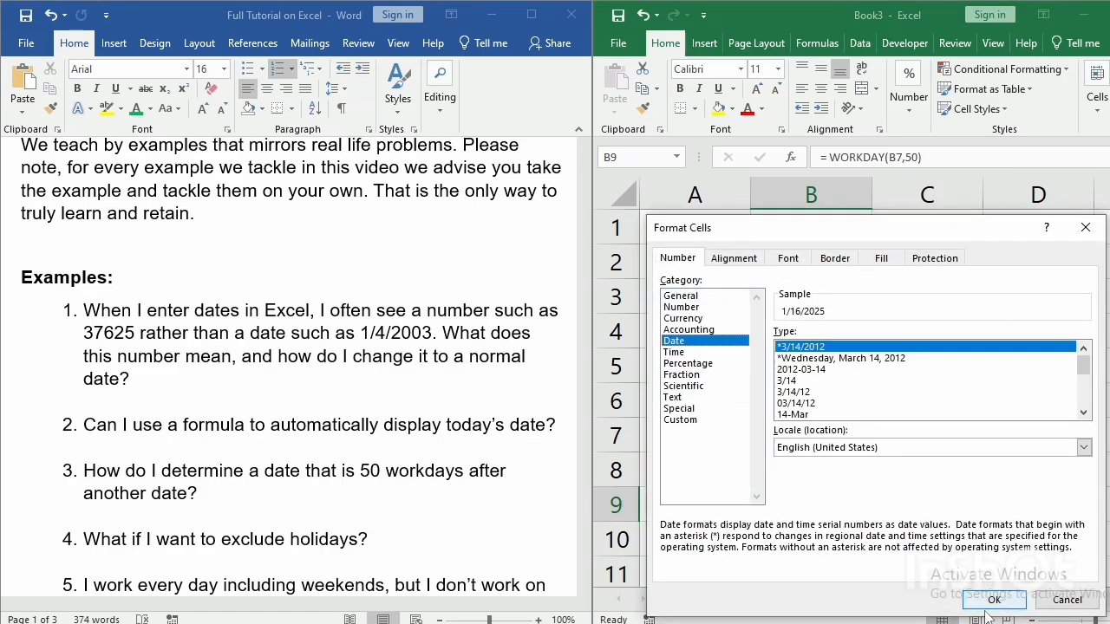
{"action": "left_click", "coordinate": [989, 603]}
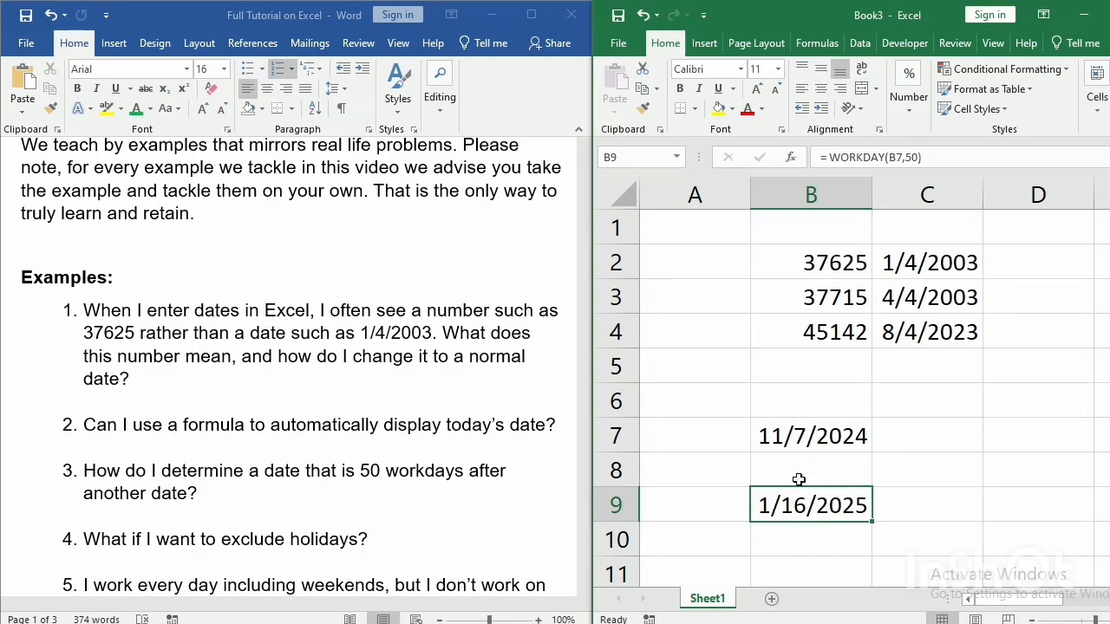
Review the start-date formula in cell B7 and the WORKDAY formula in cell B9 without changing them.
{"action": "double_click", "coordinate": [793, 431]}
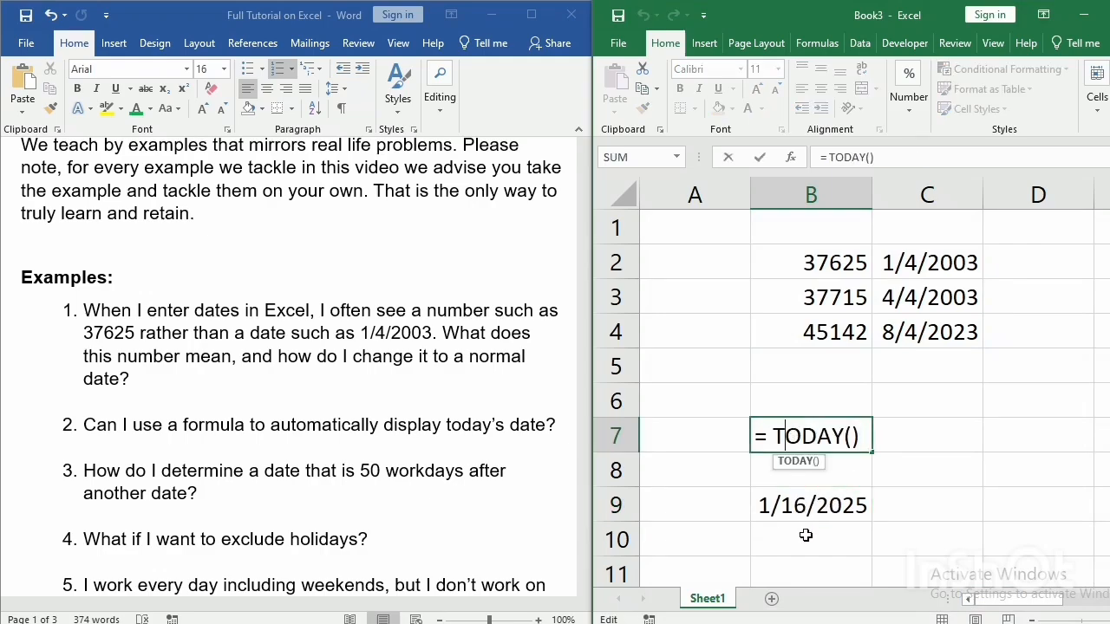
{"action": "key", "text": "Return"}
{"action": "left_click", "coordinate": [796, 509]}
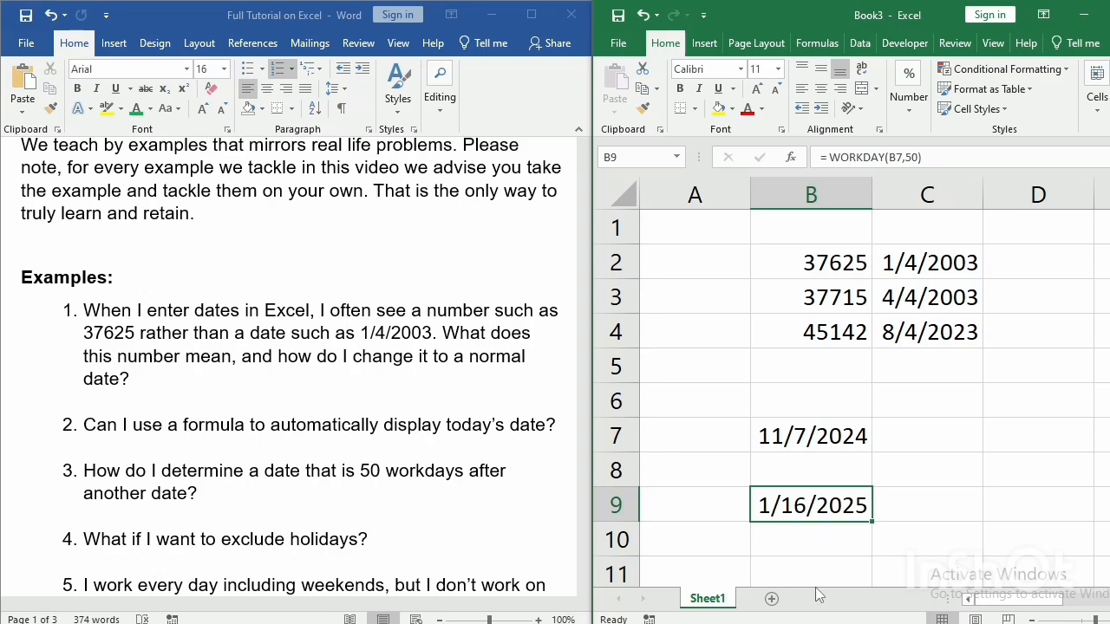
Enter the first holiday date, 12/24/2024, in cell D7.
{"action": "left_click", "coordinate": [998, 436]}
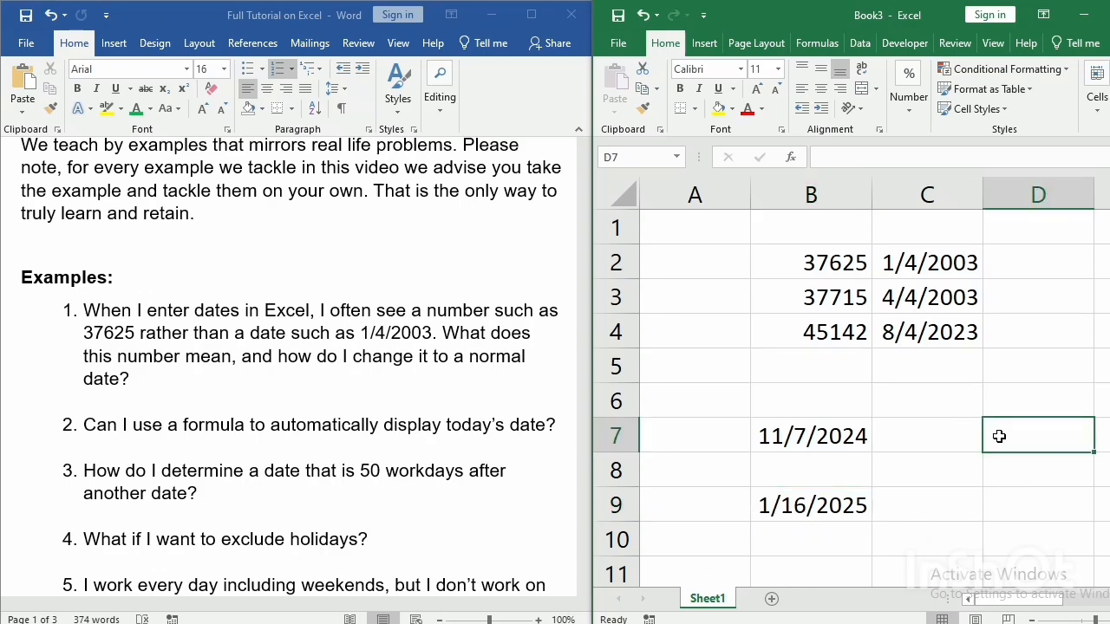
{"action": "type", "text": "12"}
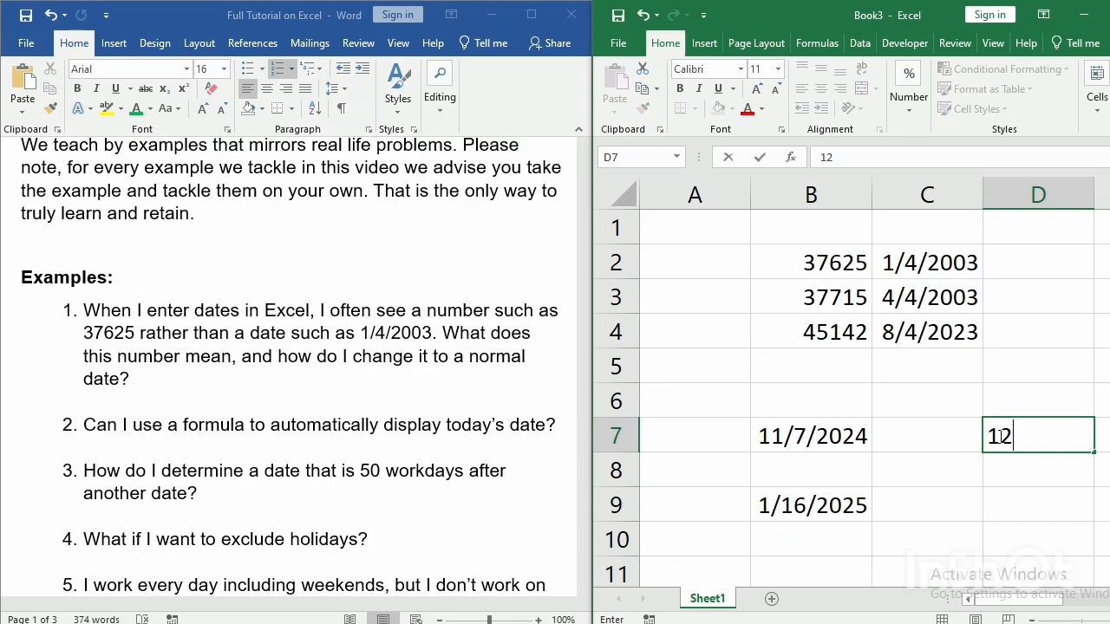
{"action": "type", "text": "."}
{"action": "type", "text": "/24"}
{"action": "type", "text": "/"}
{"action": "type", "text": "2023"}
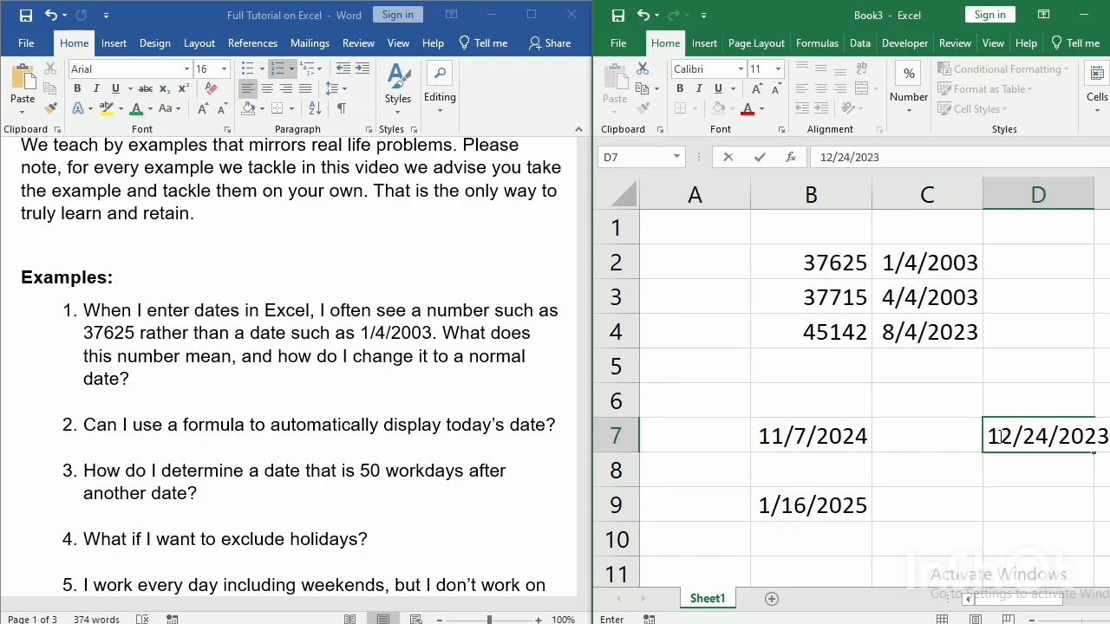
{"action": "key", "text": "BackSpace"}
{"action": "type", "text": "4"}
{"action": "key", "text": "Return"}
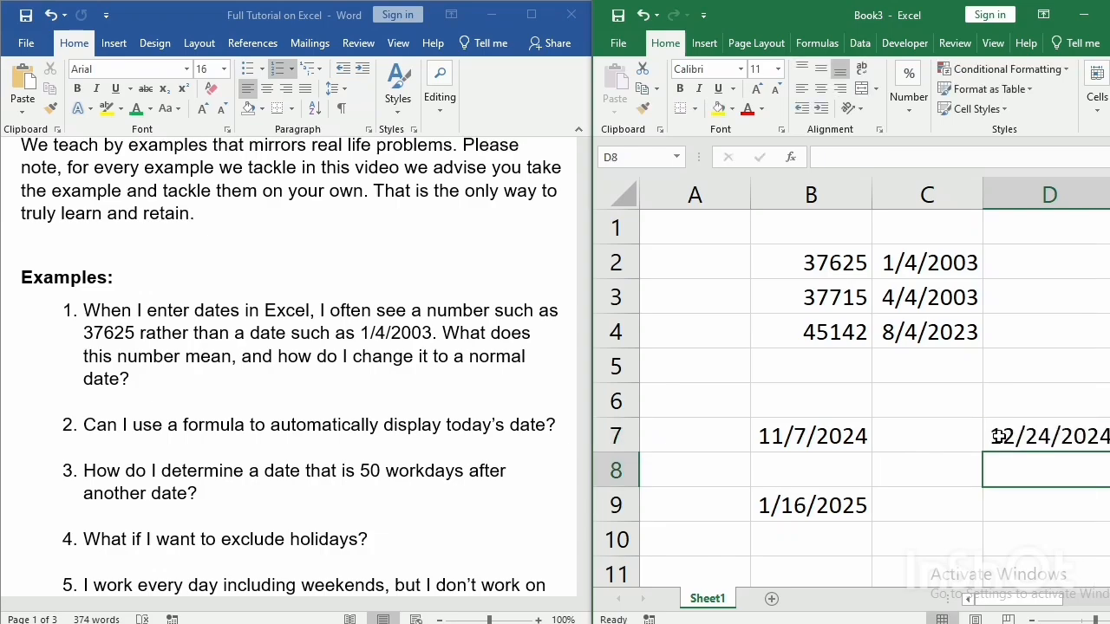
Enter the second holiday date, 12/25/2024, in cell D8 below the first one.
{"action": "type", "text": "13"}
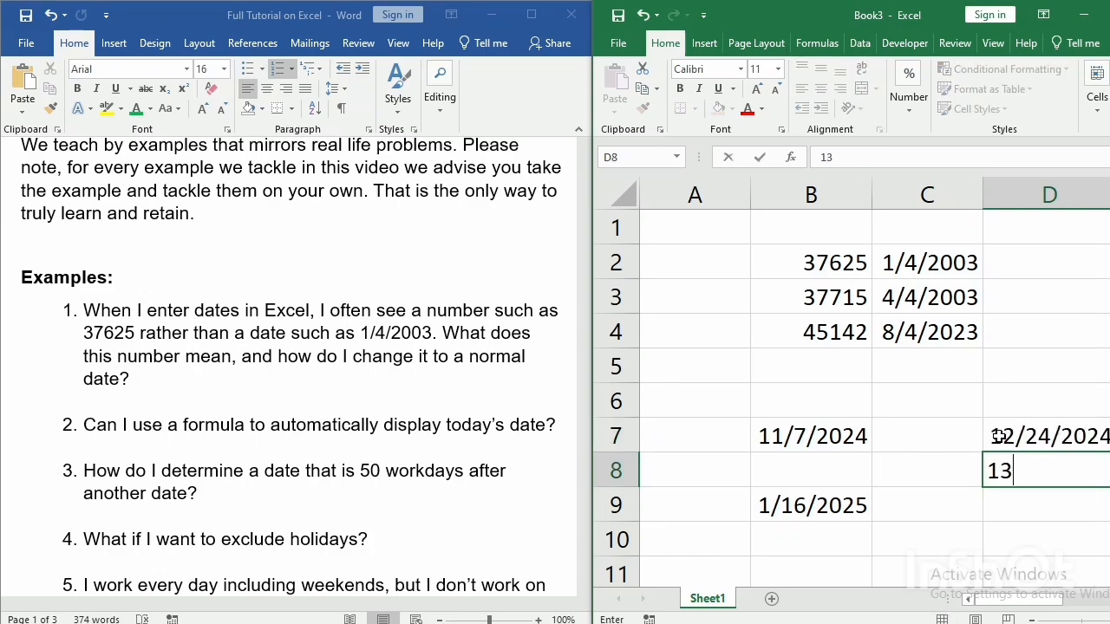
{"action": "type", "text": "/"}
{"action": "key", "text": "BackSpace"}
{"action": "key", "text": "BackSpace"}
{"action": "type", "text": "2/25/202"}
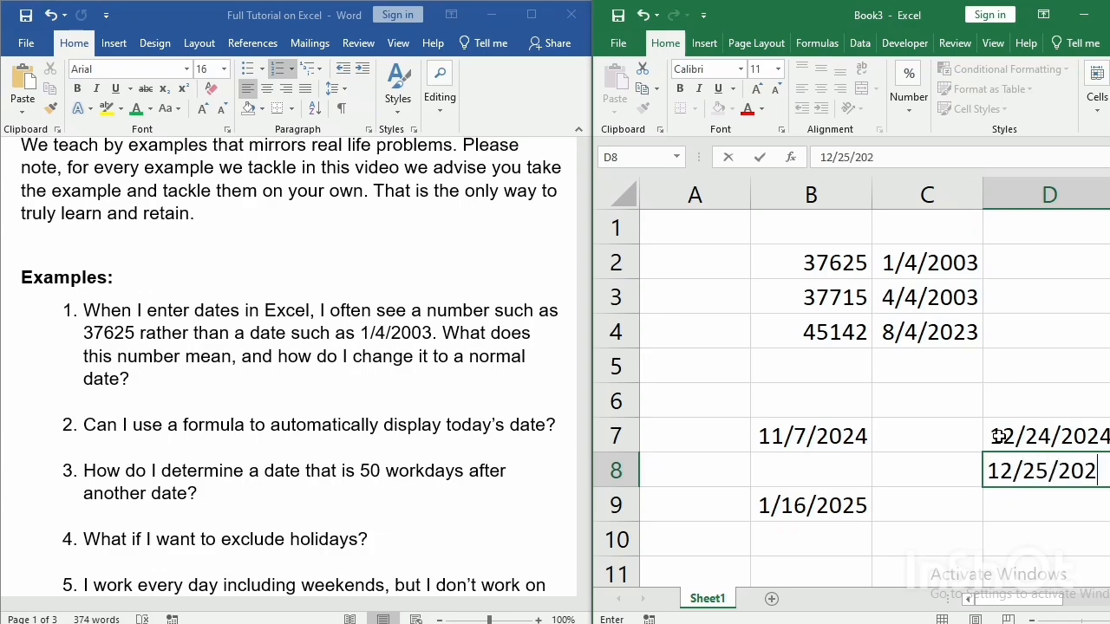
{"action": "type", "text": "4"}
{"action": "key", "text": "Return"}
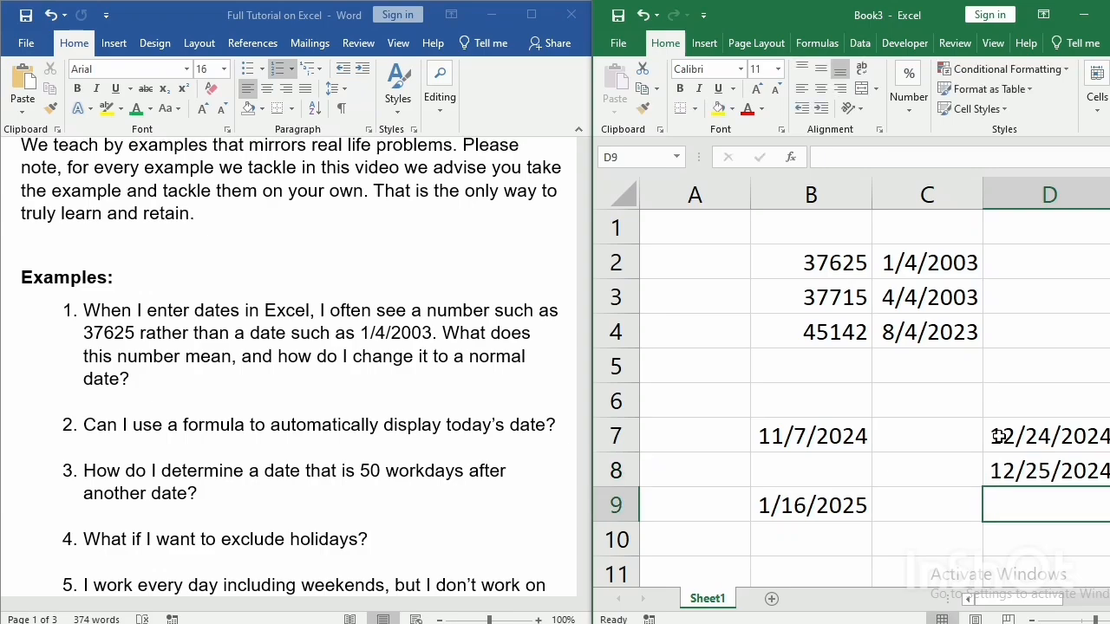
Enter the third holiday date, 12/31/2024, in cell D9 to complete the holiday list.
{"action": "type", "text": "31"}
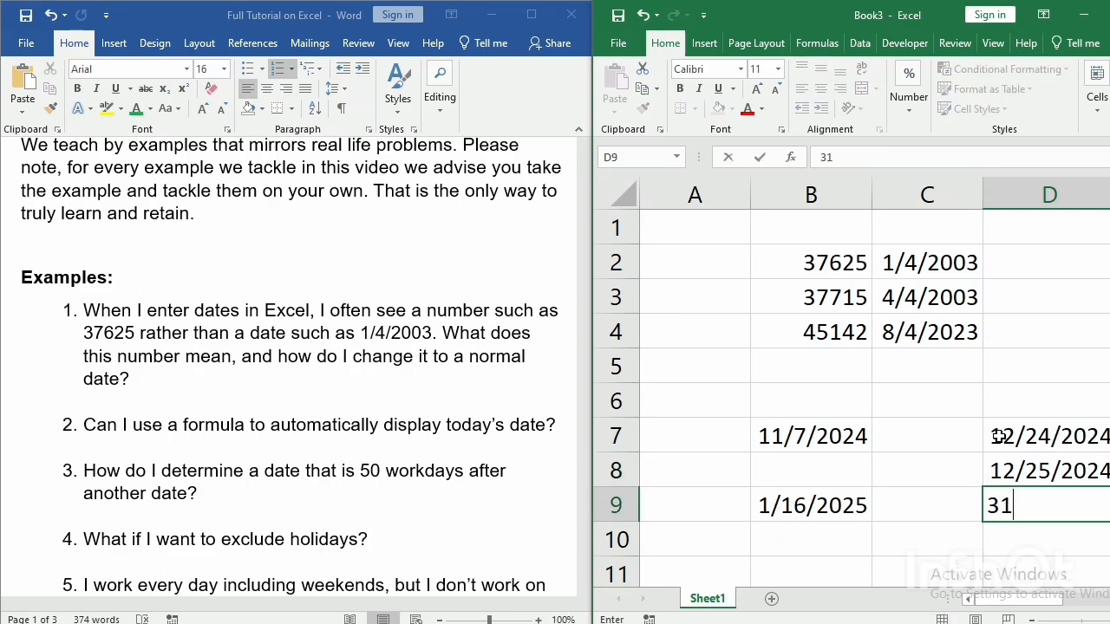
{"action": "key", "text": "BackSpace"}
{"action": "key", "text": "BackSpace"}
{"action": "type", "text": "12/31/"}
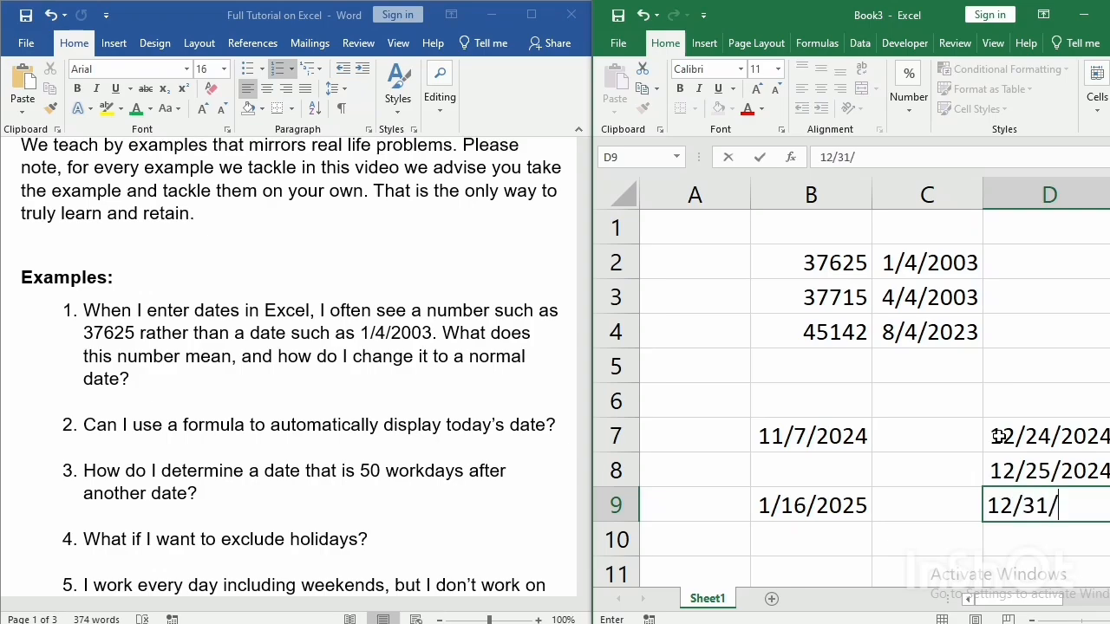
{"action": "type", "text": "2024"}
{"action": "key", "text": "Return"}
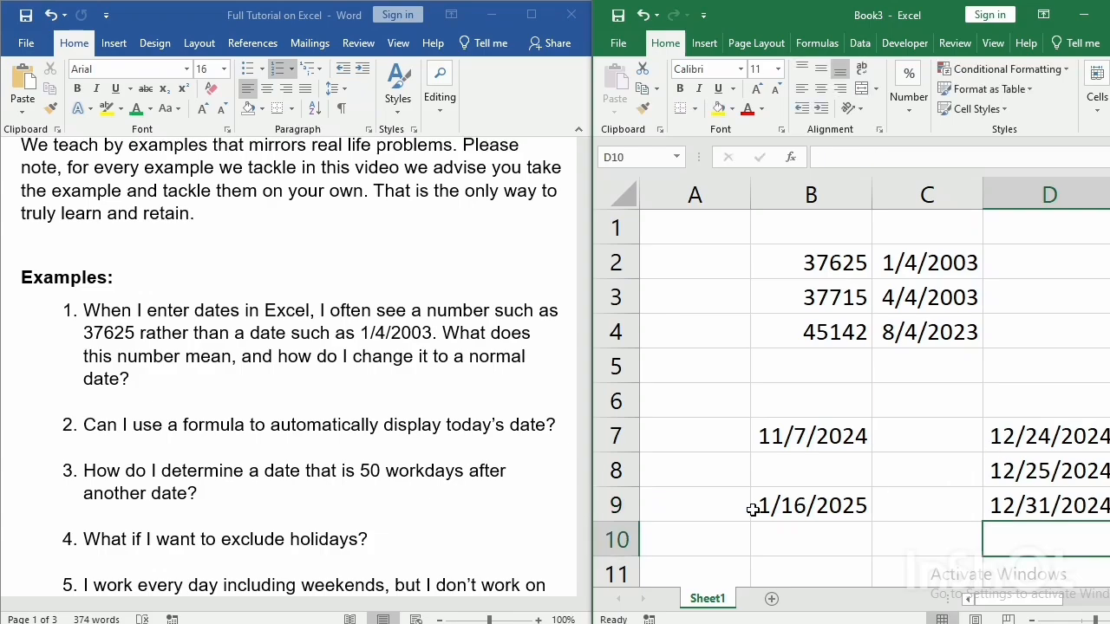
Enter =WORKDAY(B7,50,D7:D9) in cell B10 to find the date 50 workdays after B7, excluding the listed holidays.
{"action": "left_click", "coordinate": [782, 540]}
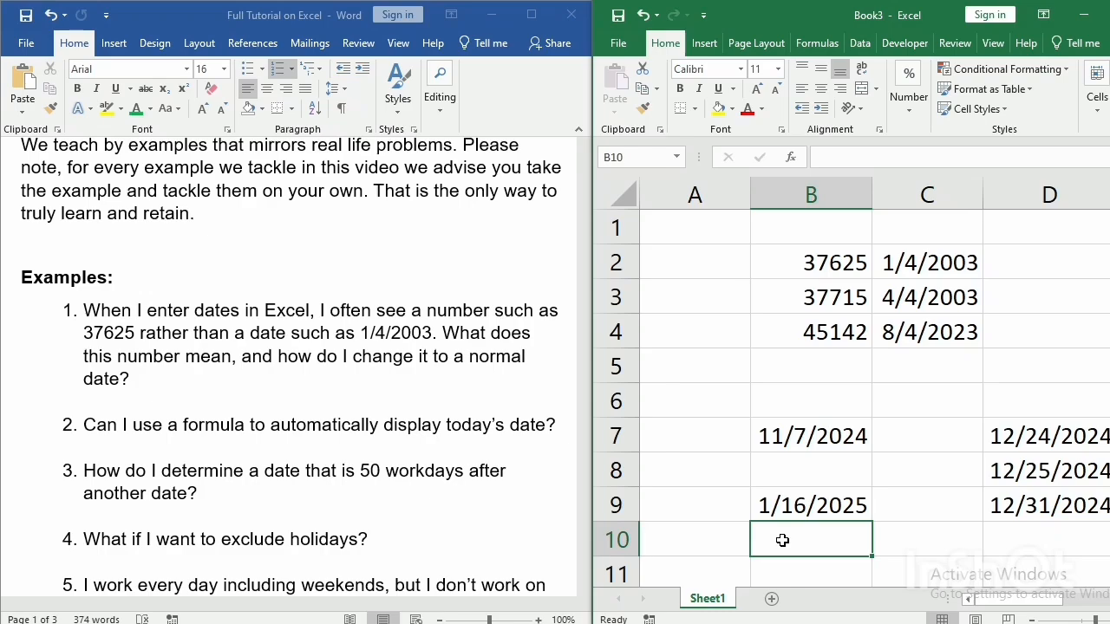
{"action": "type", "text": "=w"}
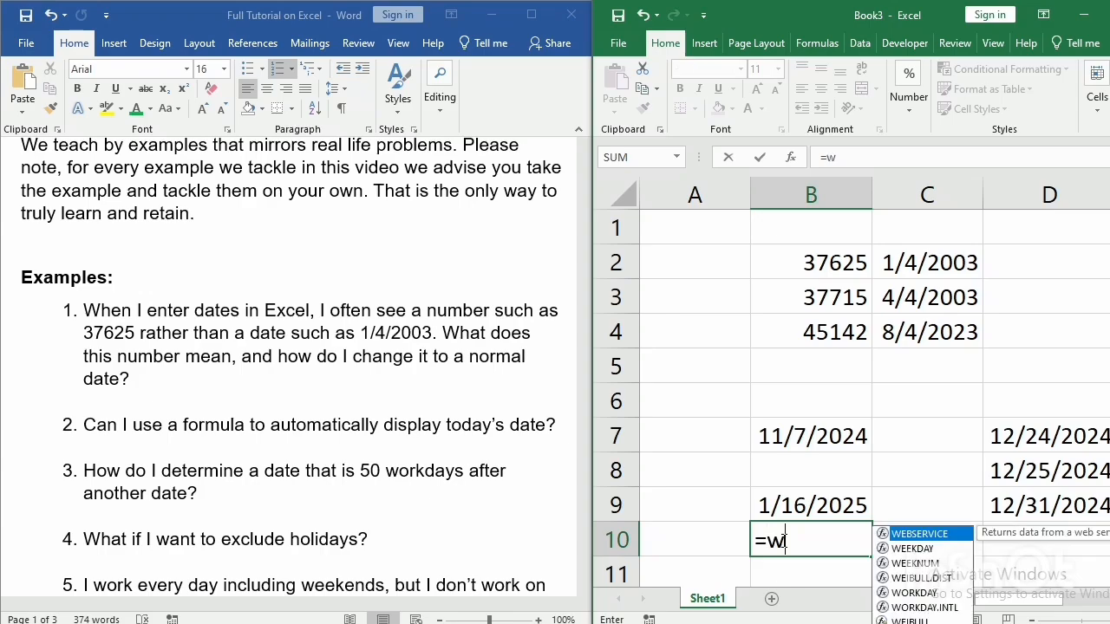
{"action": "type", "text": "ork"}
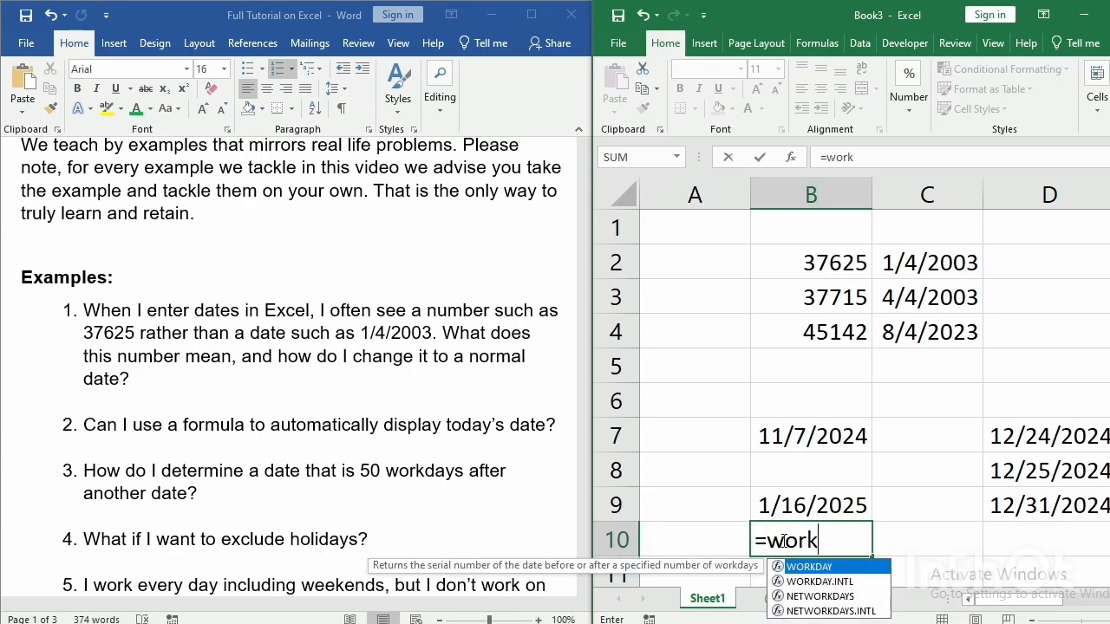
{"action": "type", "text": "day("}
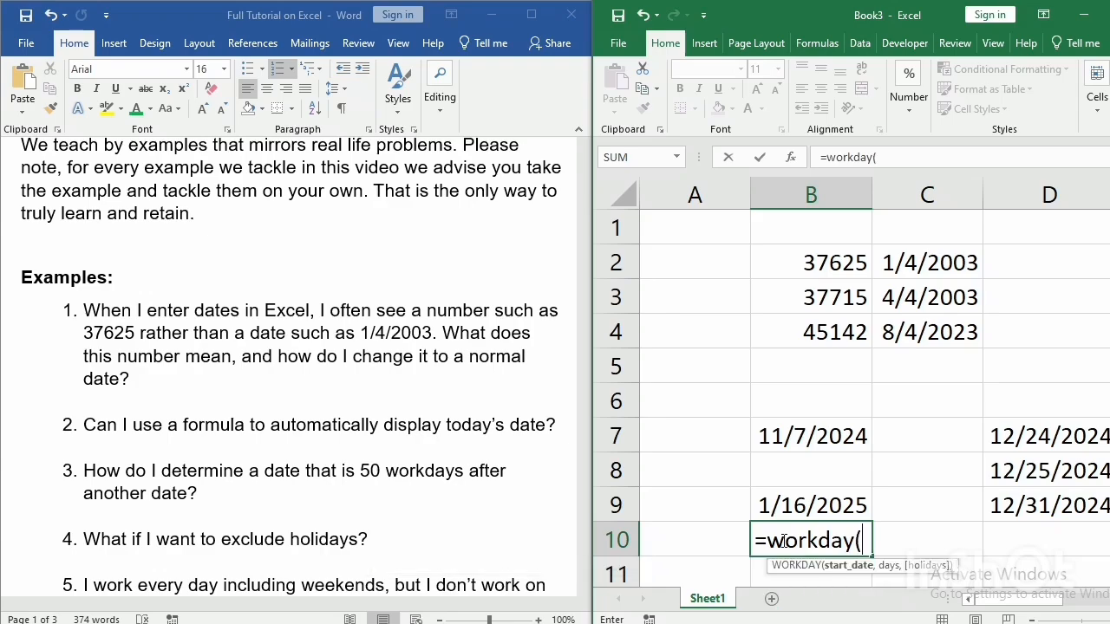
{"action": "left_click", "coordinate": [804, 431]}
{"action": "type", "text": ","}
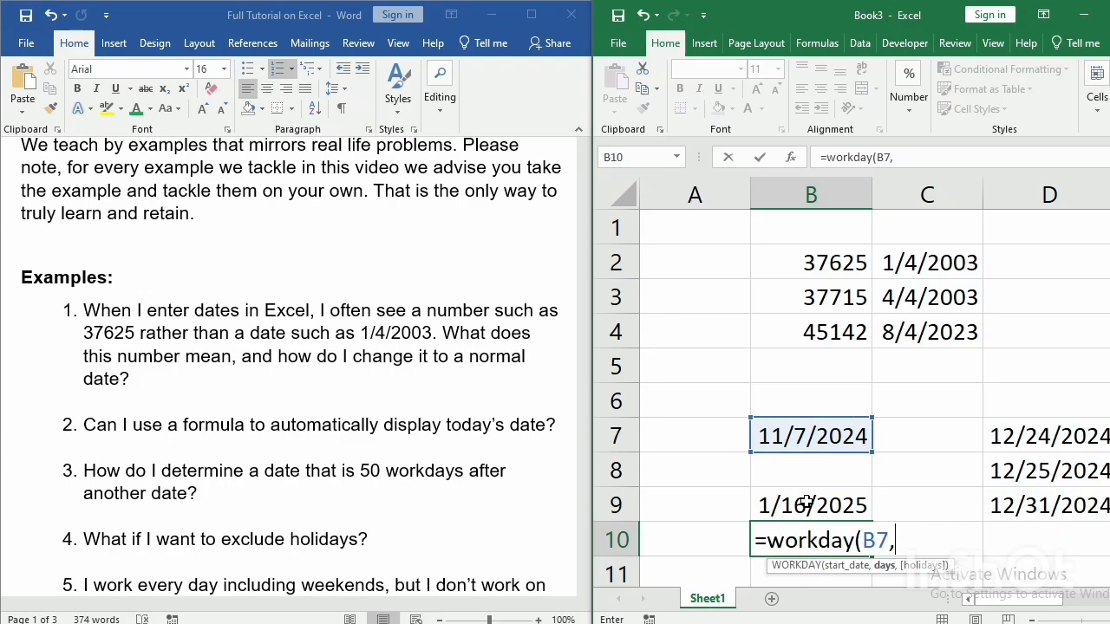
{"action": "type", "text": "50,"}
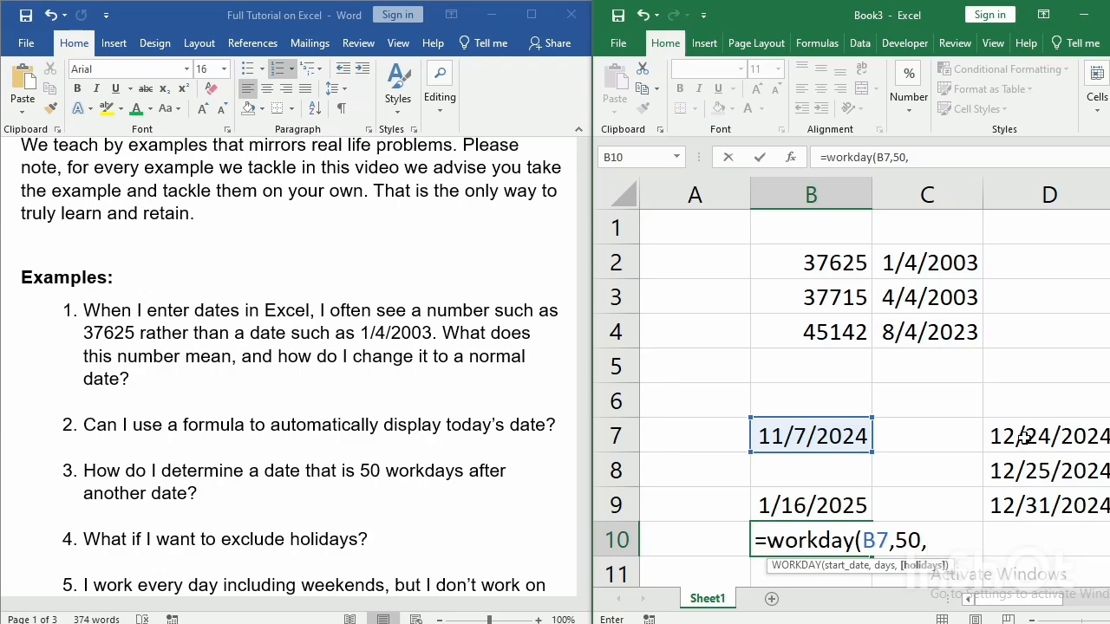
{"action": "left_click_drag", "start_coordinate": [1023, 438], "coordinate": [1032, 501]}
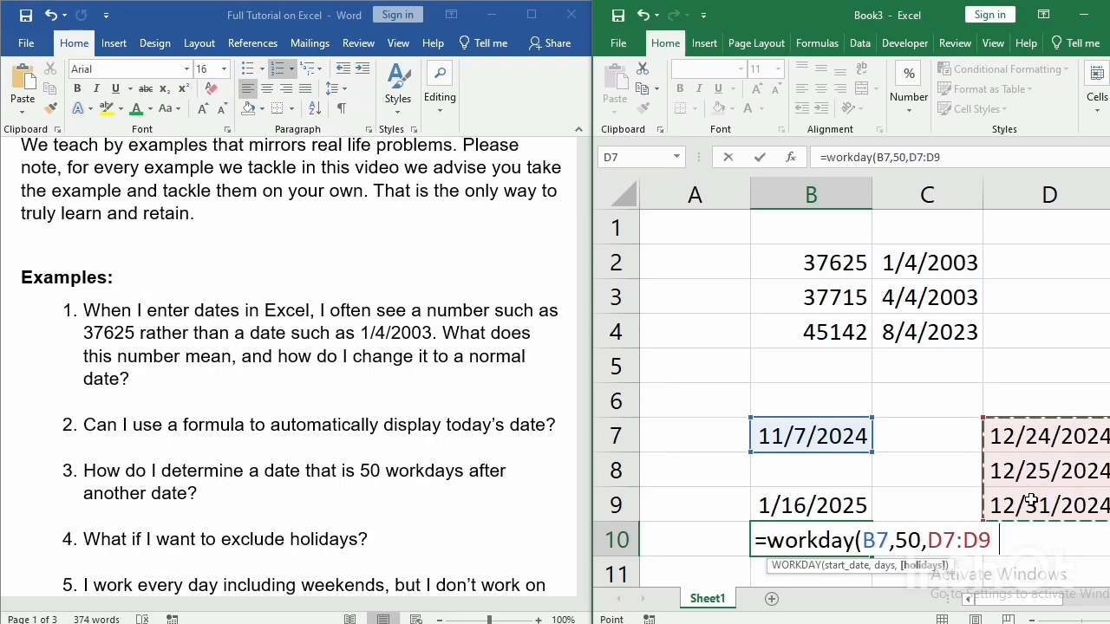
{"action": "type", "text": ")"}
{"action": "key", "text": "Return"}
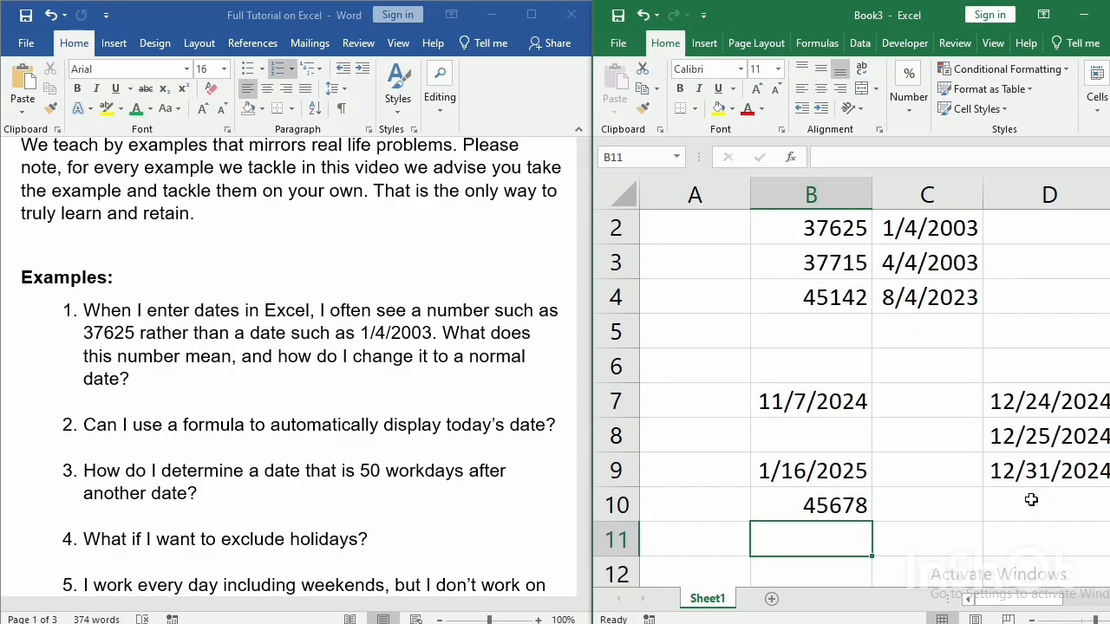
Format the WORKDAY result in cell B10 as a Date in the *3/14/2012 style.
{"action": "left_click", "coordinate": [841, 510]}
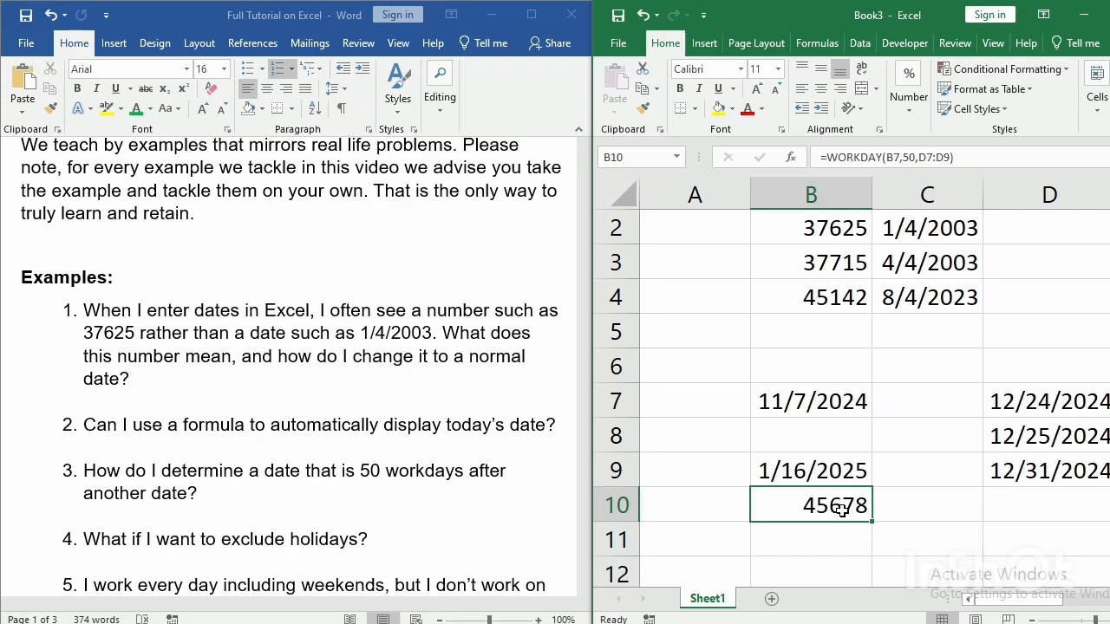
{"action": "right_click", "coordinate": [842, 511]}
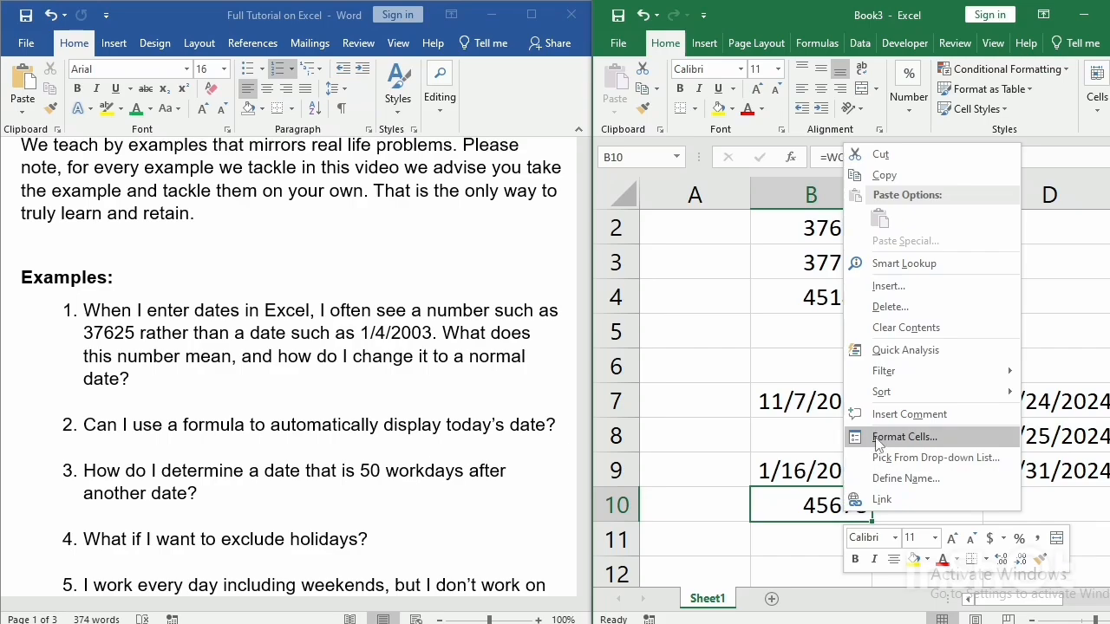
{"action": "left_click", "coordinate": [902, 437]}
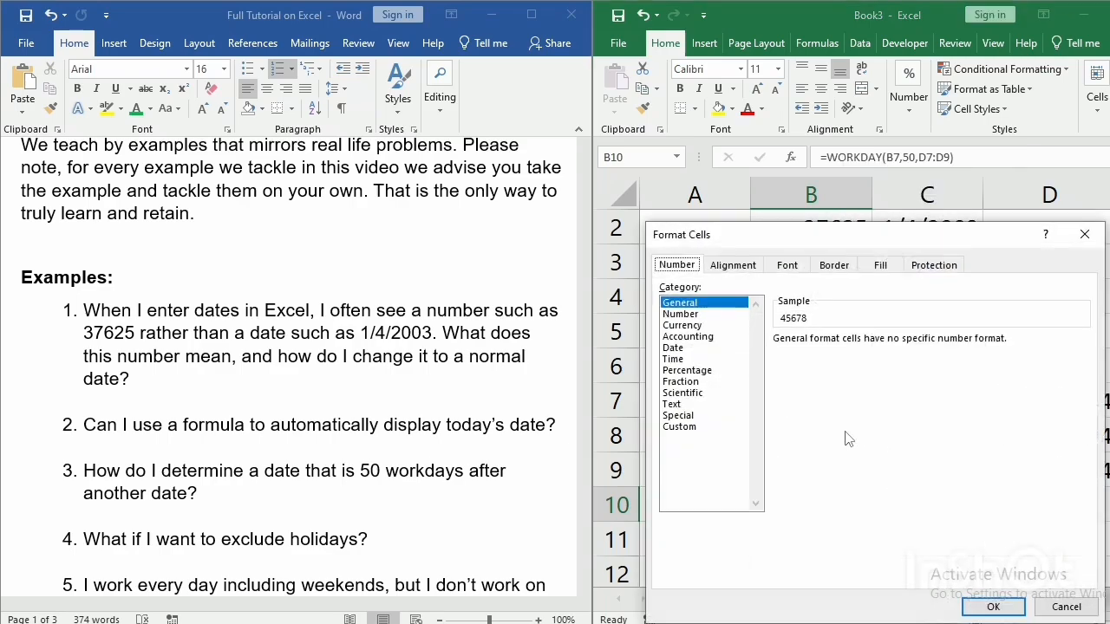
{"action": "left_click", "coordinate": [671, 348]}
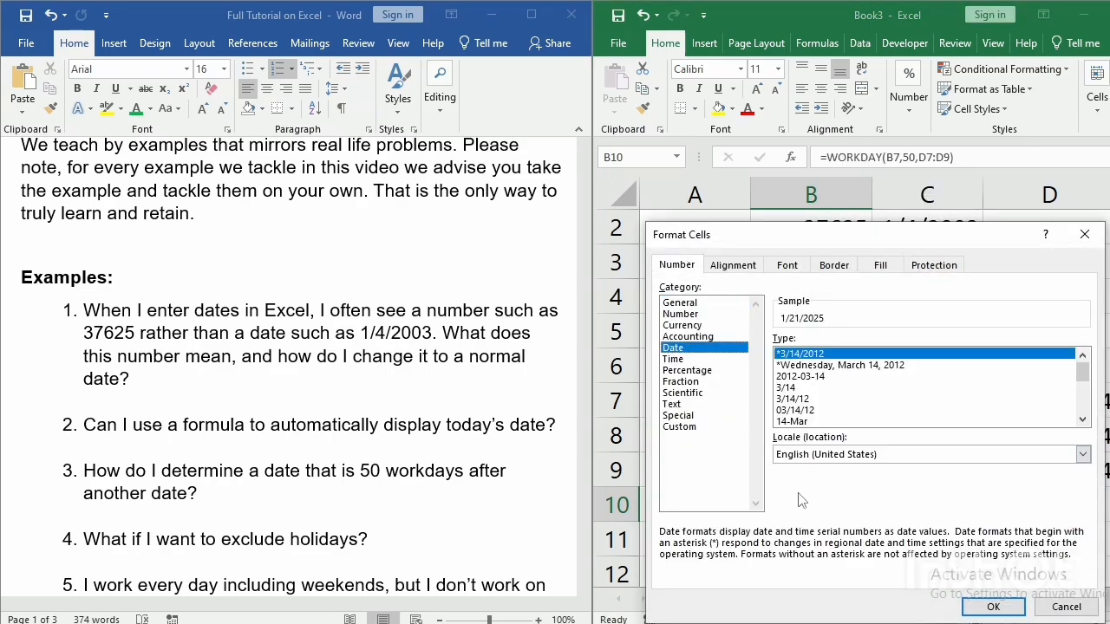
{"action": "left_click", "coordinate": [991, 607]}
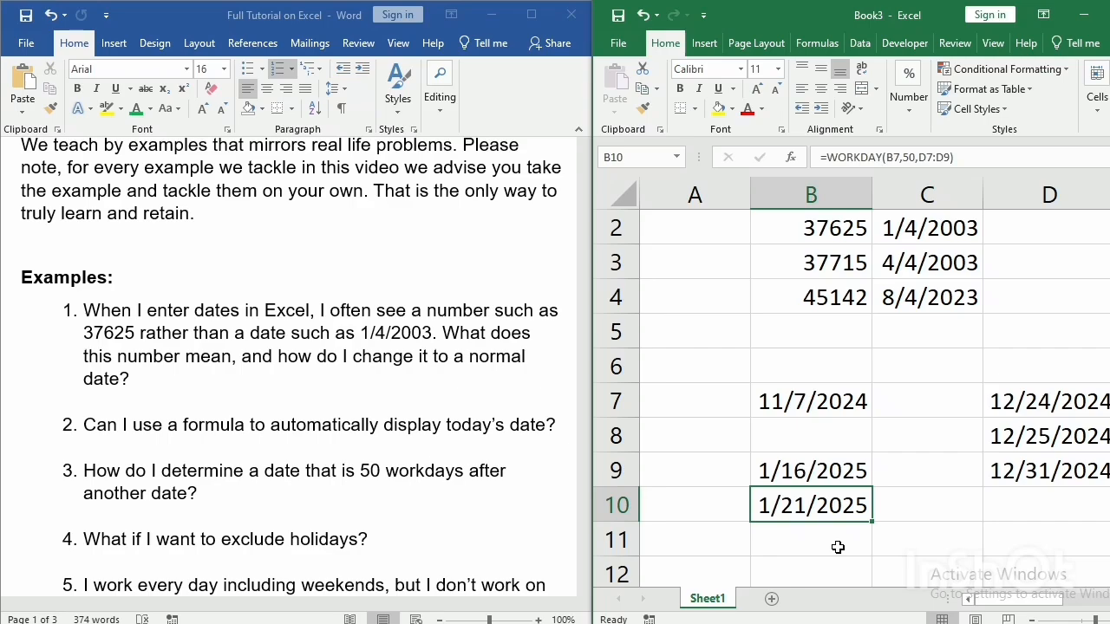
Switch to the Word document to read examples 5 and 6 in full, and return to the Excel workbook.
{"action": "left_click", "coordinate": [432, 586]}
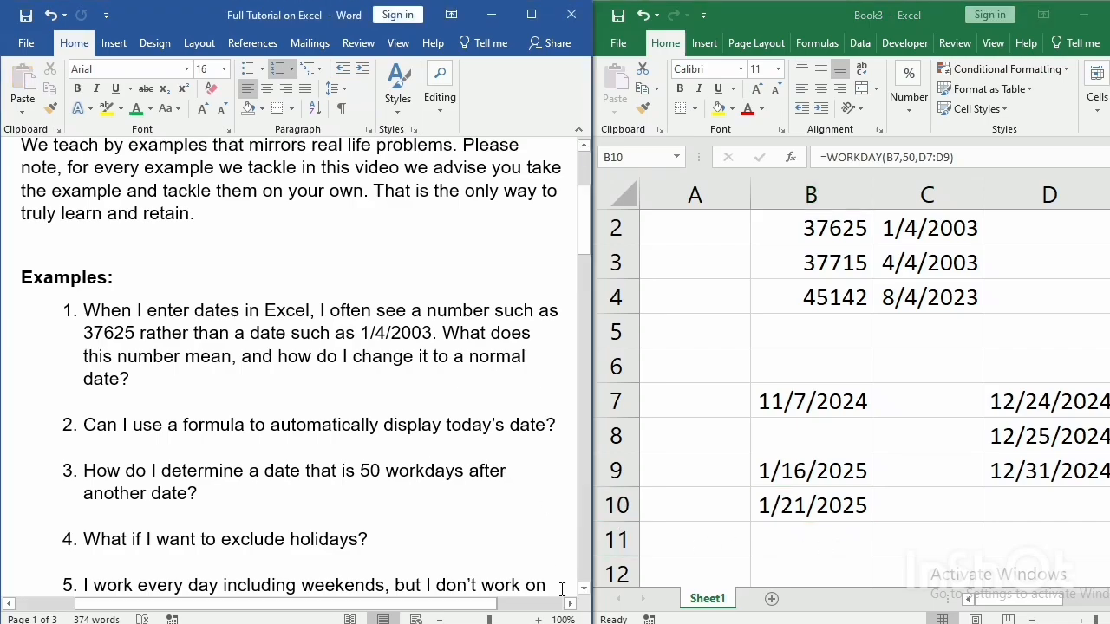
{"action": "left_click", "coordinate": [583, 592]}
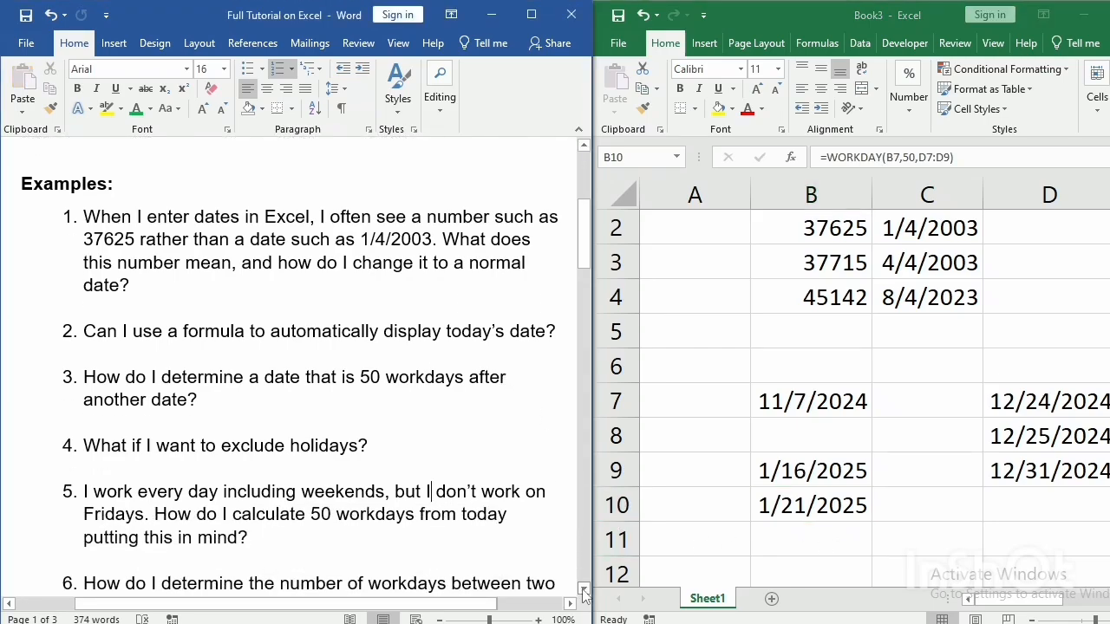
{"action": "left_click", "coordinate": [584, 591]}
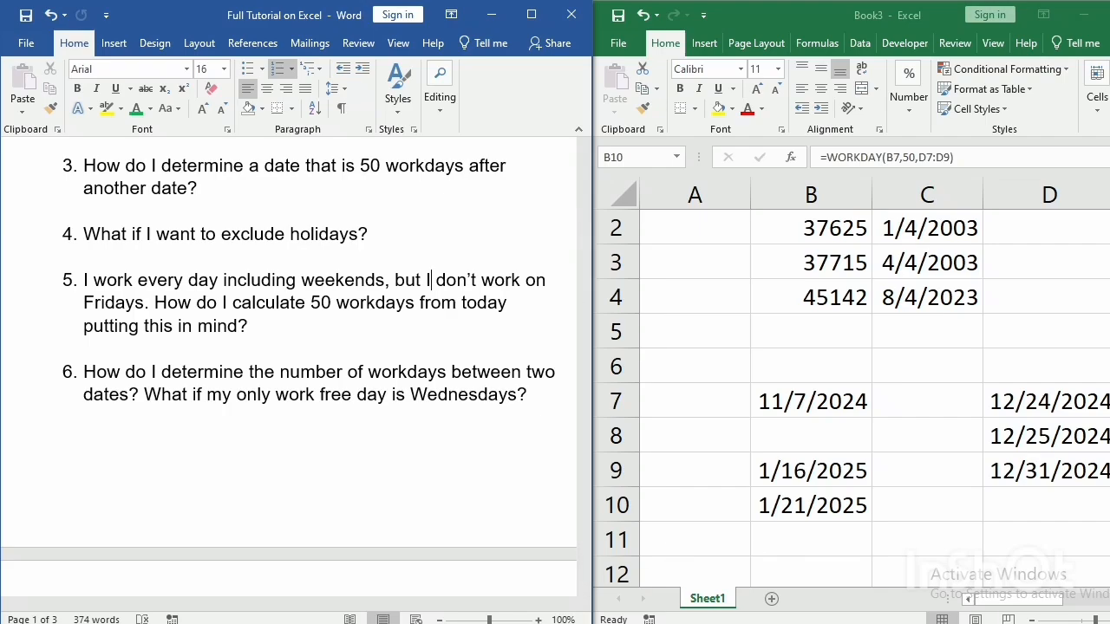
{"action": "key", "text": "alt+Tab"}
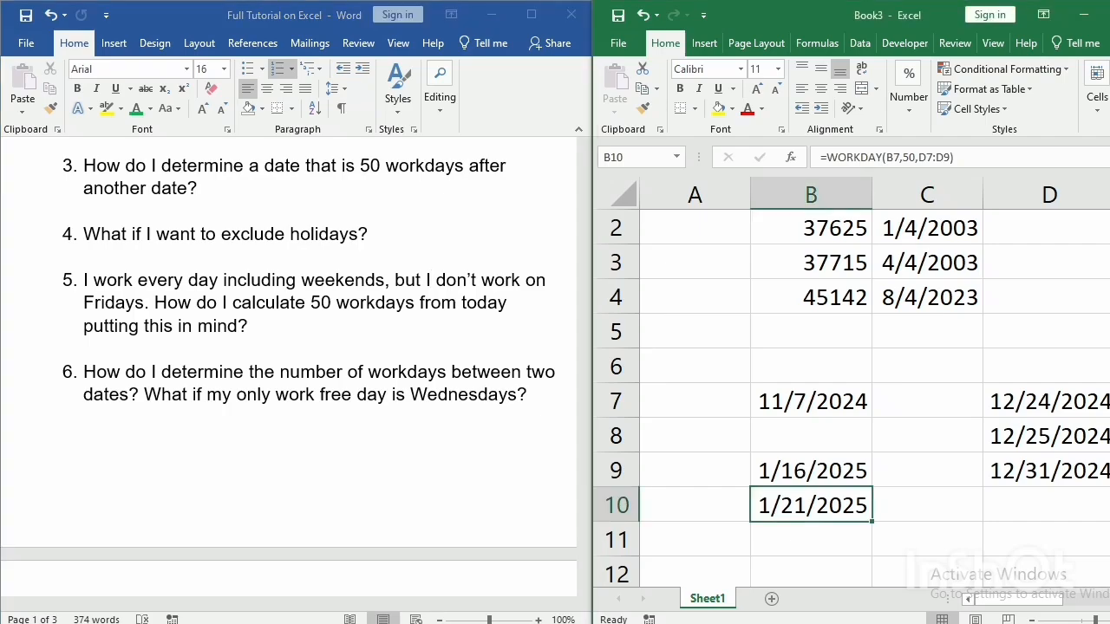
Begin a WORKDAY.INTL formula in cell B12 with B7 as the start date and 50 as the number of days.
{"action": "scroll", "coordinate": [851, 398], "scroll_direction": "down", "scroll_amount": 2}
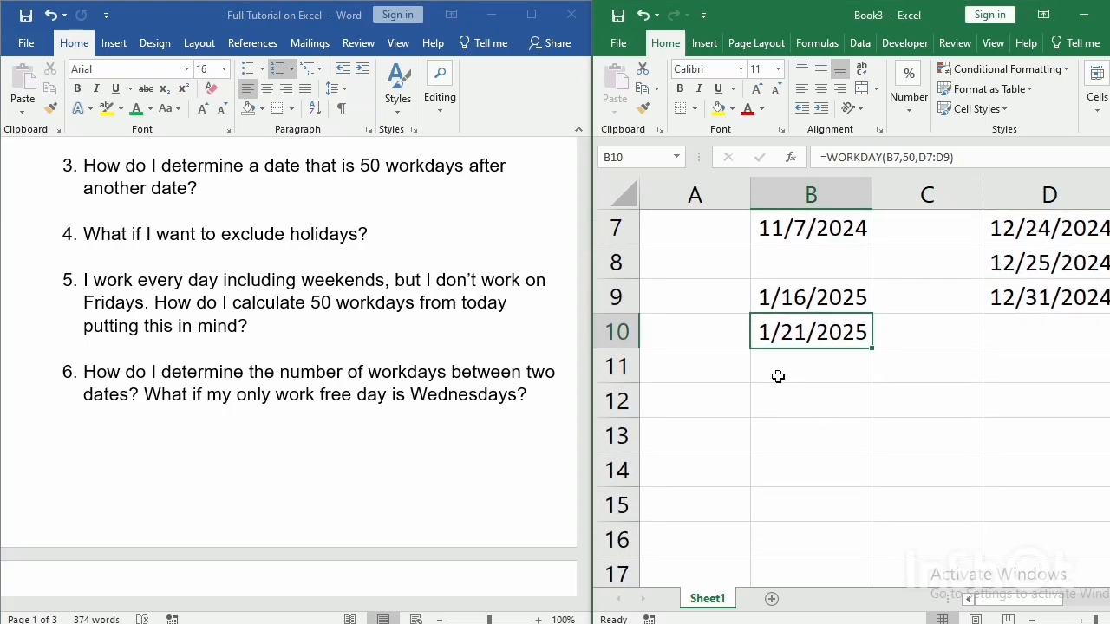
{"action": "left_click", "coordinate": [782, 411]}
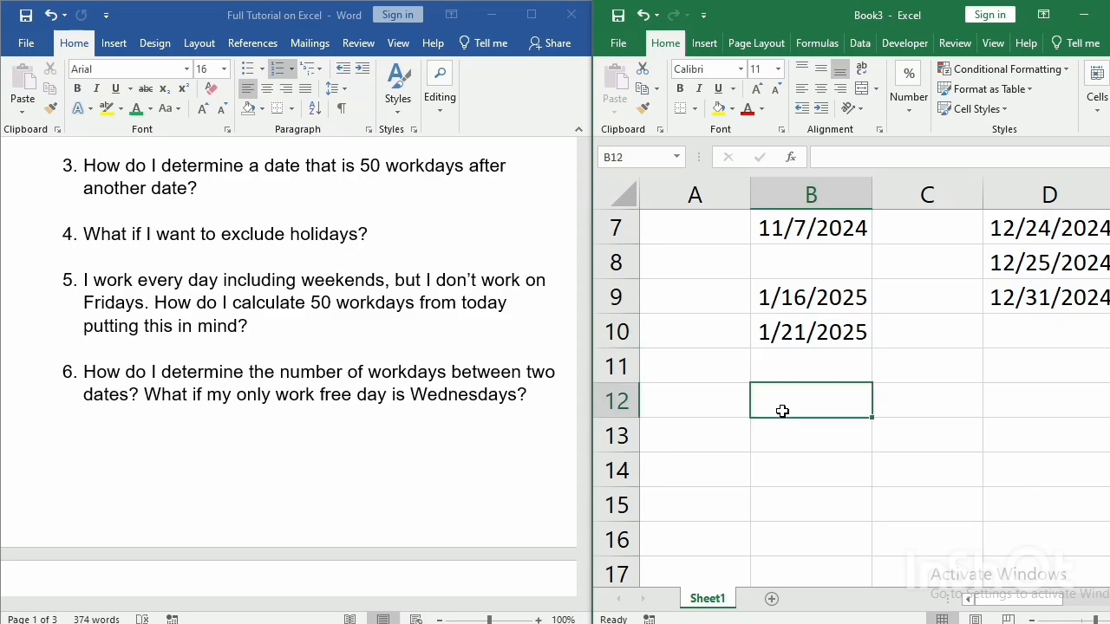
{"action": "type", "text": "= wor"}
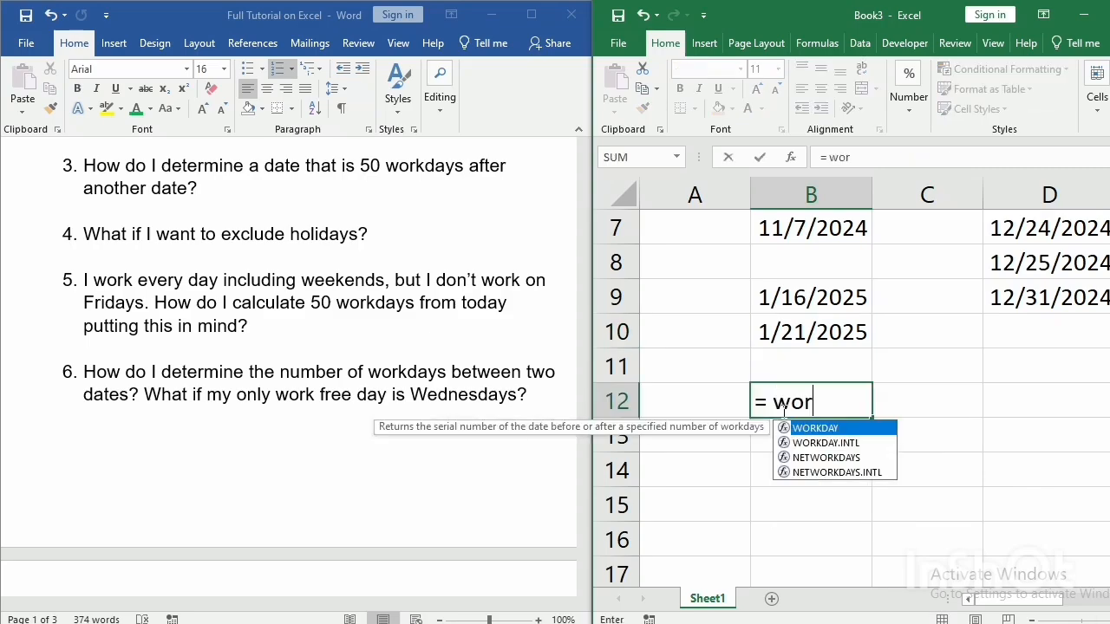
{"action": "type", "text": "kday.in"}
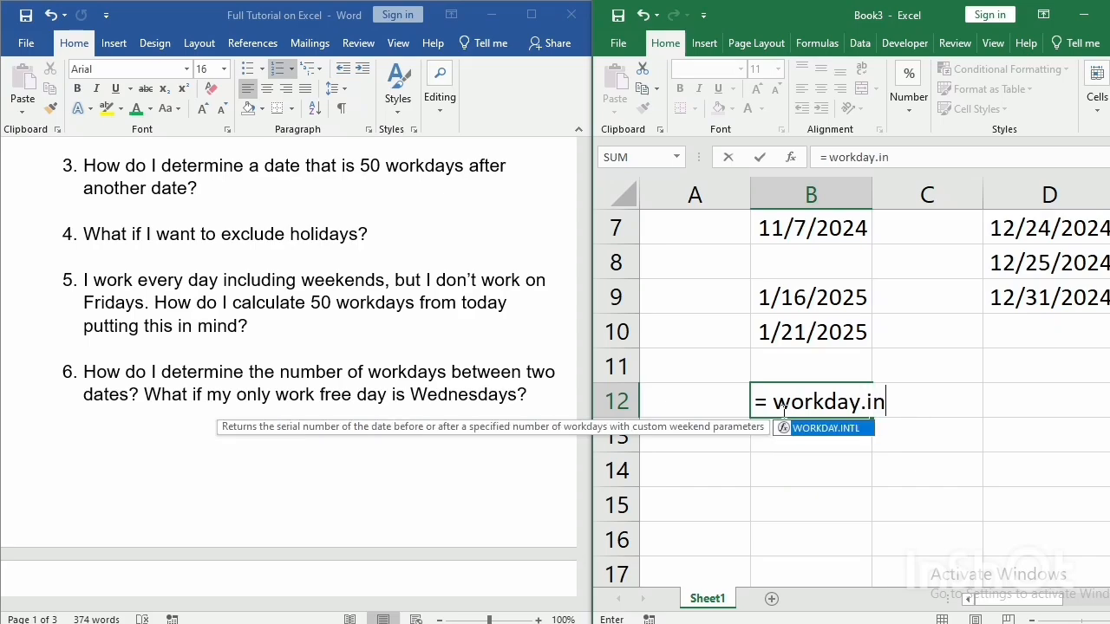
{"action": "type", "text": "tl("}
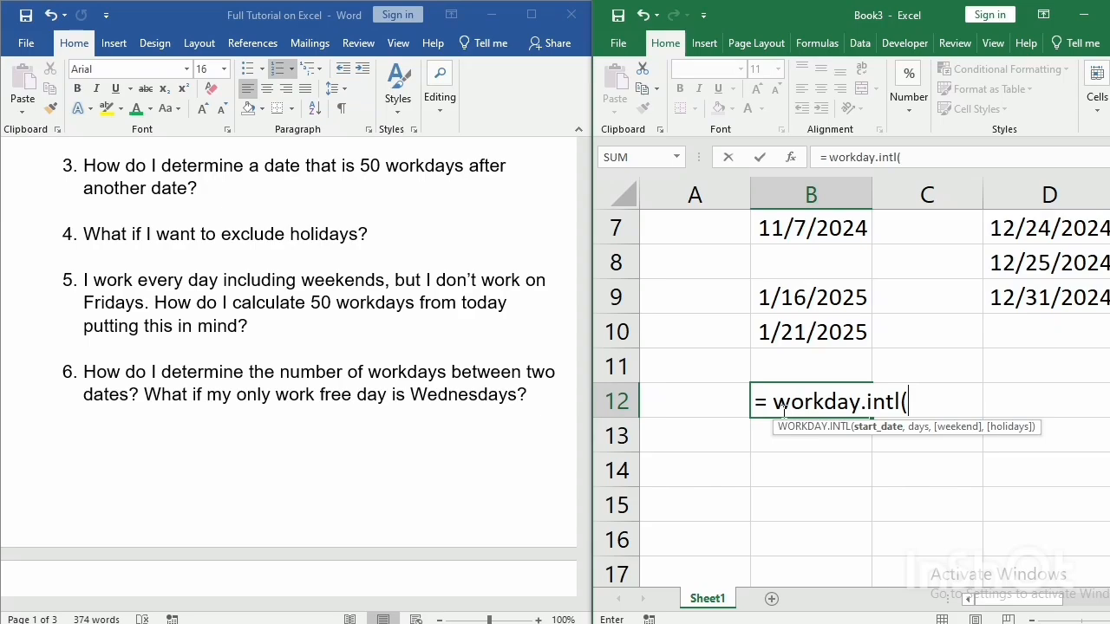
{"action": "left_click", "coordinate": [832, 226]}
{"action": "type", "text": ","}
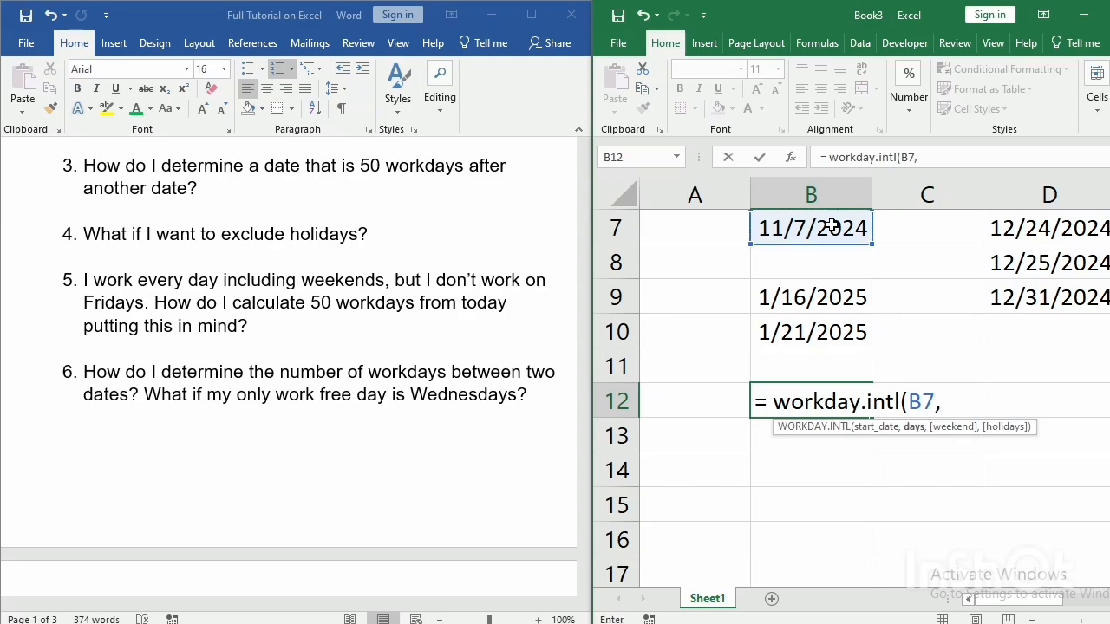
{"action": "type", "text": "50,"}
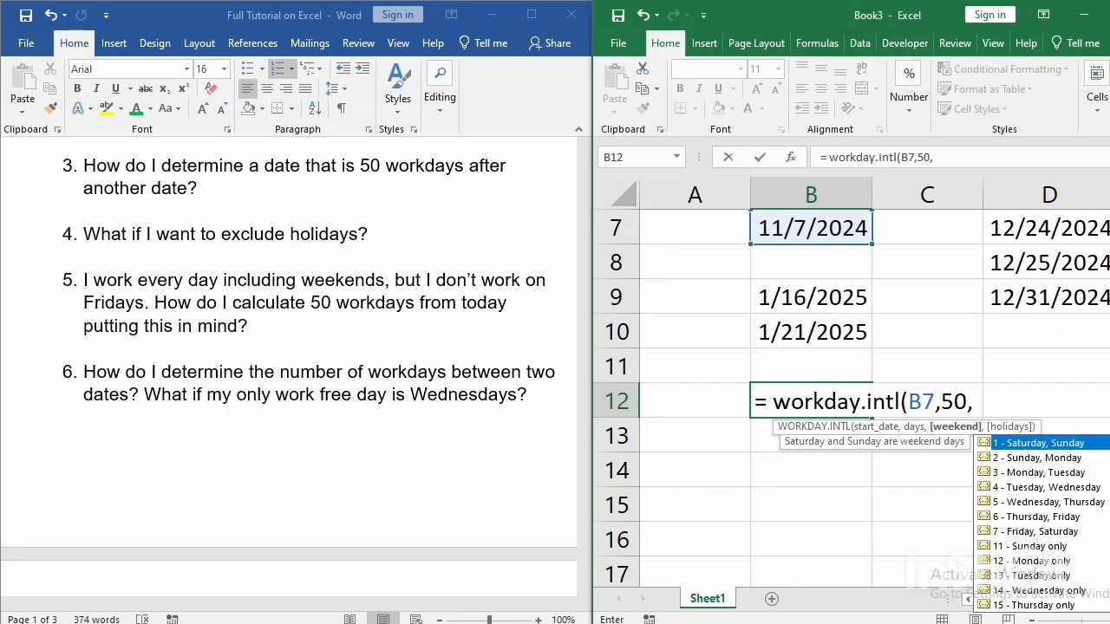
Complete the WORKDAY.INTL formula in B12 with weekend code 16 (Friday only) and no holidays argument.
{"action": "scroll", "coordinate": [1040, 520], "scroll_direction": "down", "scroll_amount": 1}
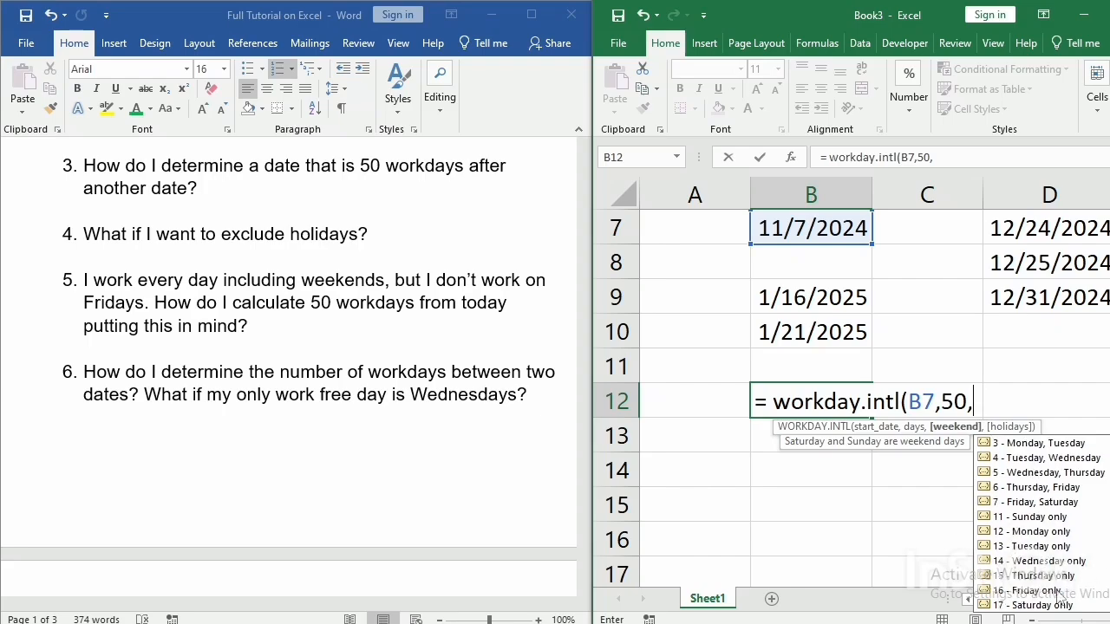
{"action": "key", "text": "Down"}
{"action": "key", "text": "Down"}
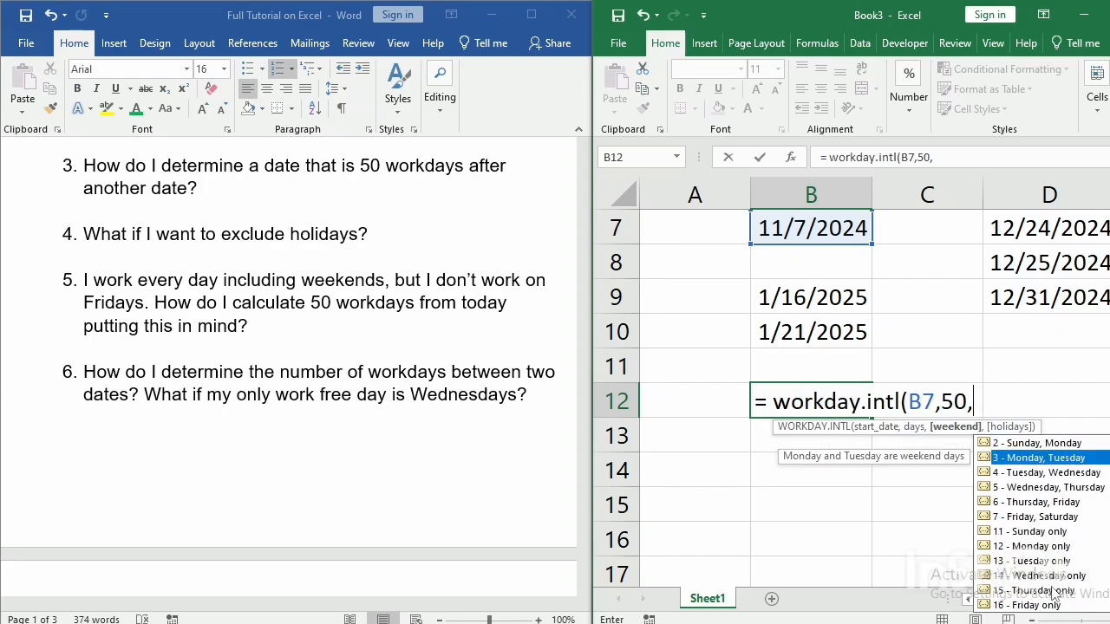
{"action": "key", "text": "Down"}
{"action": "key", "text": "Down"}
{"action": "key", "text": "Down"}
{"action": "key", "text": "Down"}
{"action": "key", "text": "Down"}
{"action": "key", "text": "Down"}
{"action": "key", "text": "Down"}
{"action": "key", "text": "Down"}
{"action": "key", "text": "Down"}
{"action": "key", "text": "Down"}
{"action": "key", "text": "Down"}
{"action": "key", "text": "Up"}
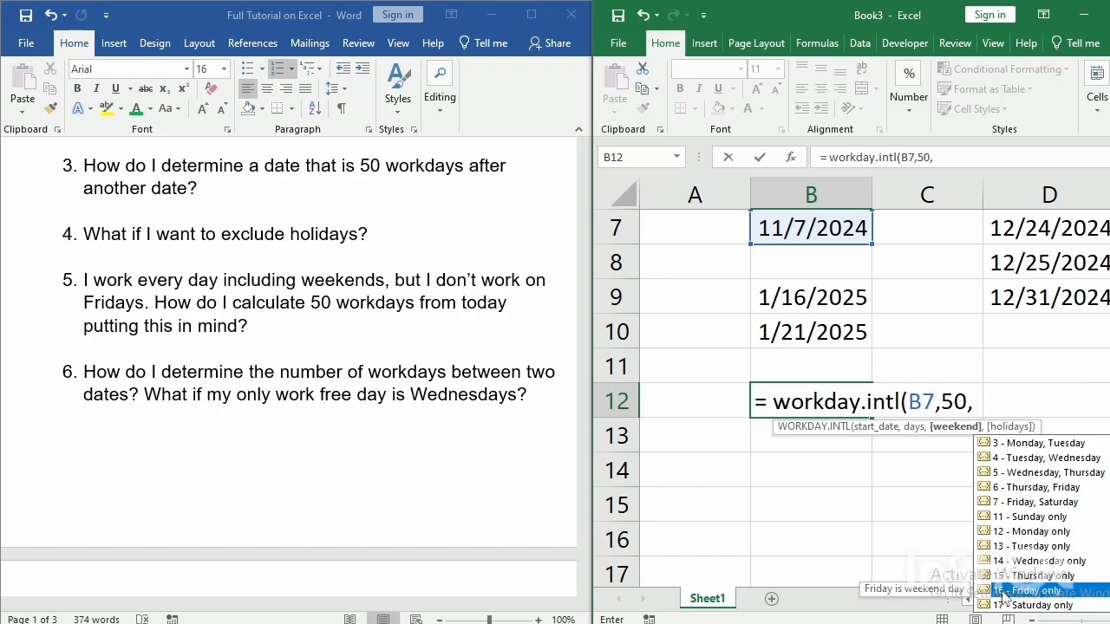
{"action": "type", "text": "16,"}
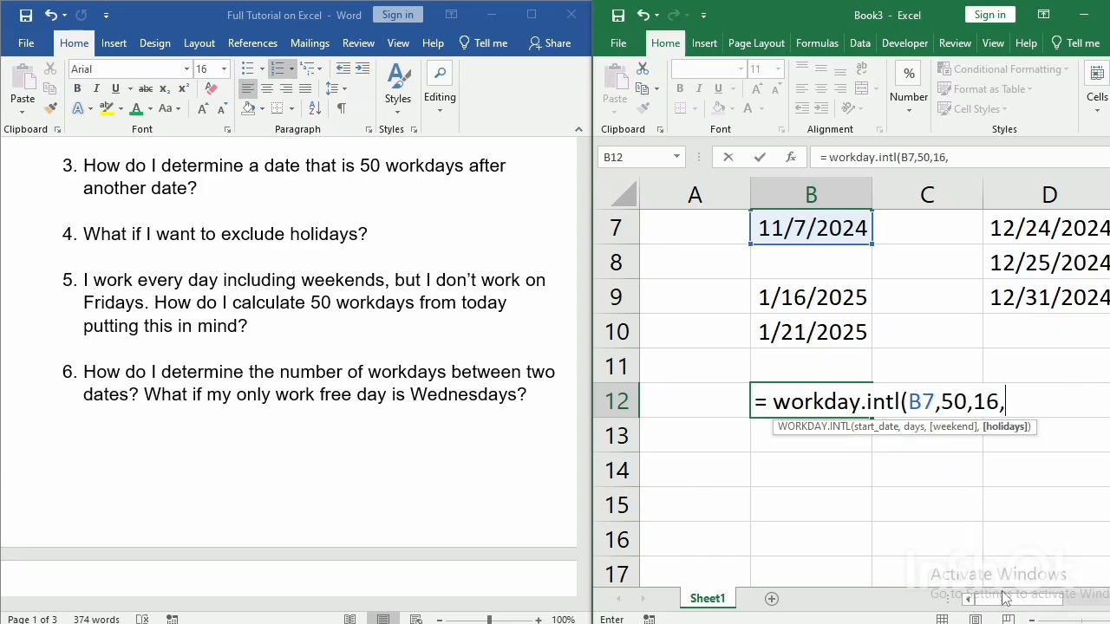
{"action": "key", "text": "BackSpace"}
{"action": "type", "text": ")"}
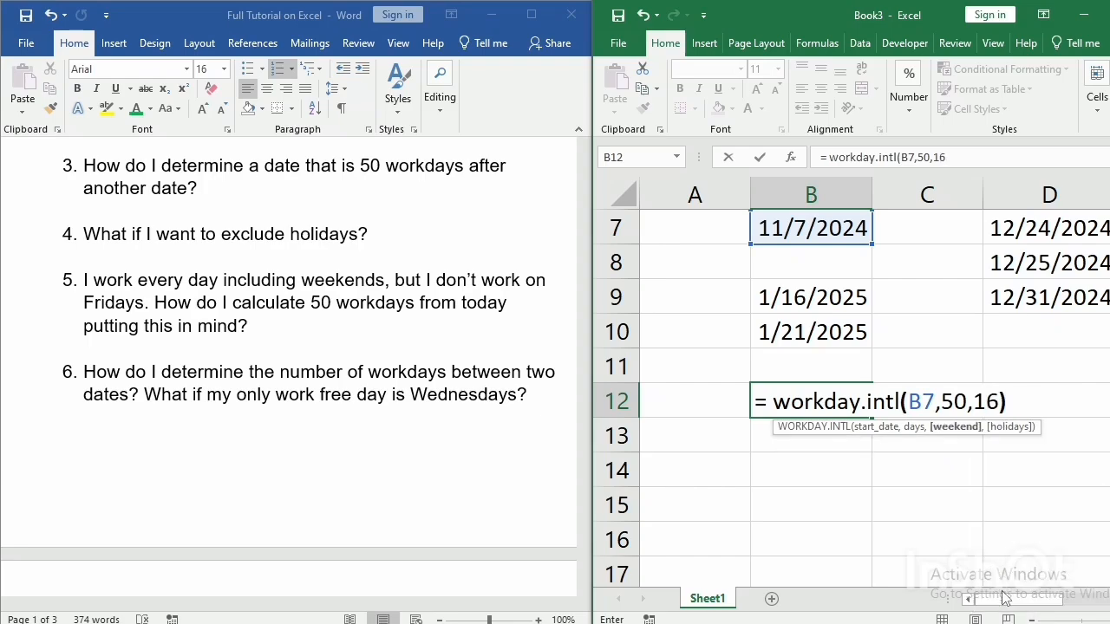
{"action": "key", "text": "Return"}
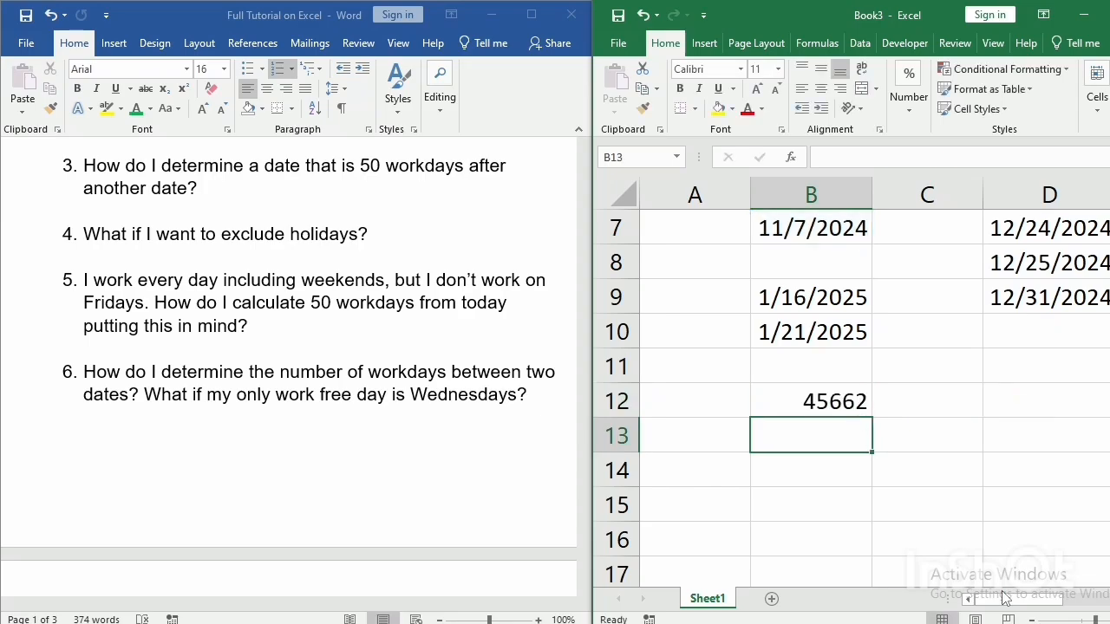
Format the WORKDAY.INTL result in cell B12 as a Date in the *3/14/2012 style.
{"action": "left_click", "coordinate": [833, 405]}
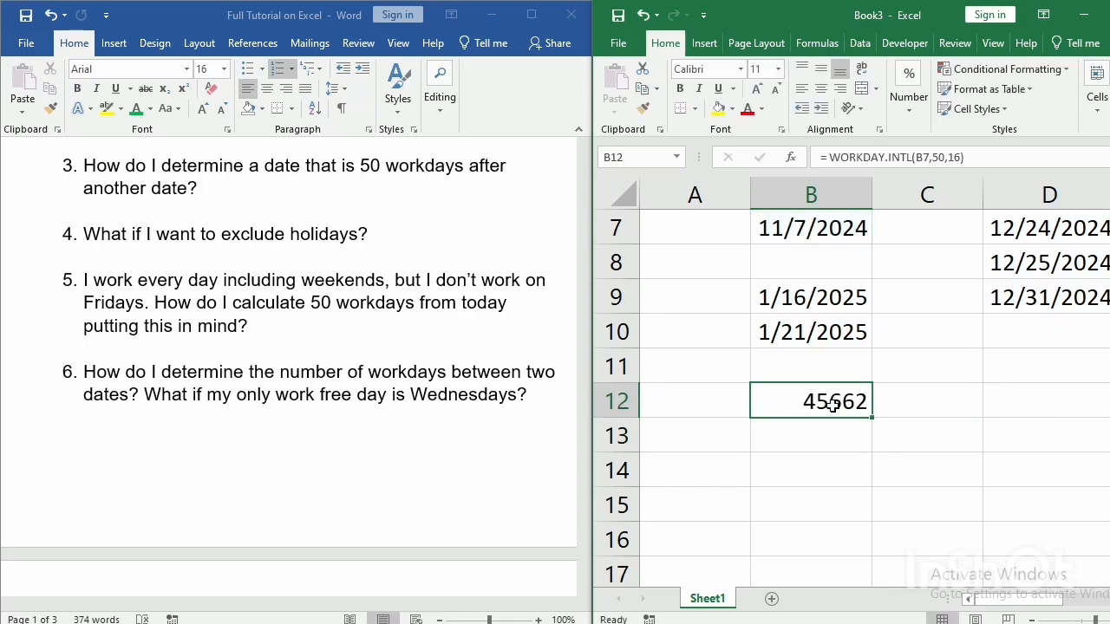
{"action": "right_click", "coordinate": [833, 405]}
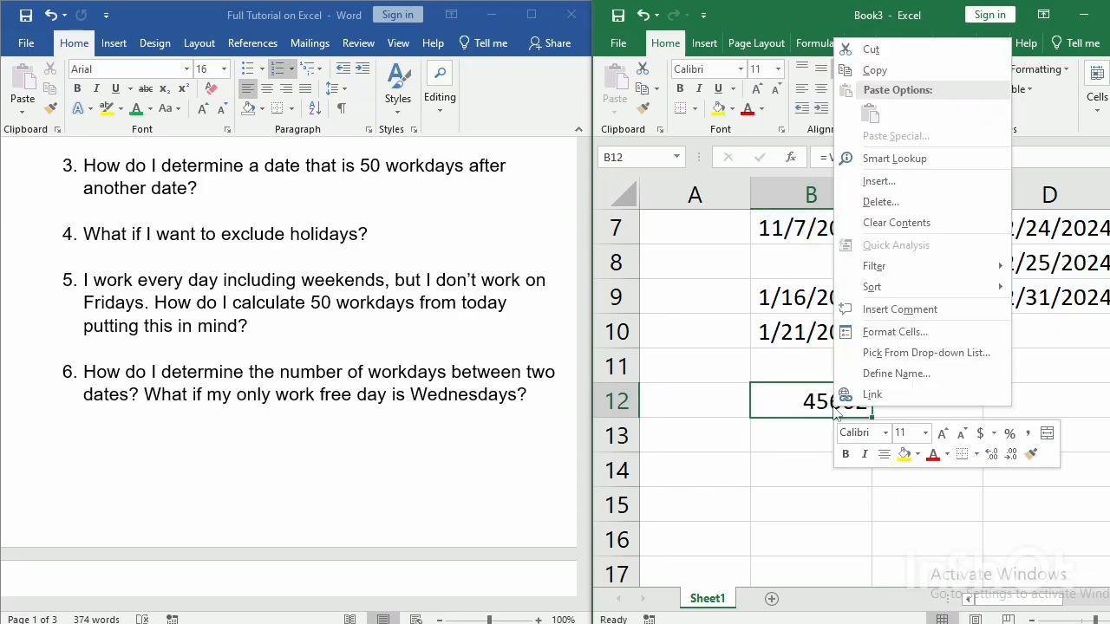
{"action": "left_click", "coordinate": [888, 328]}
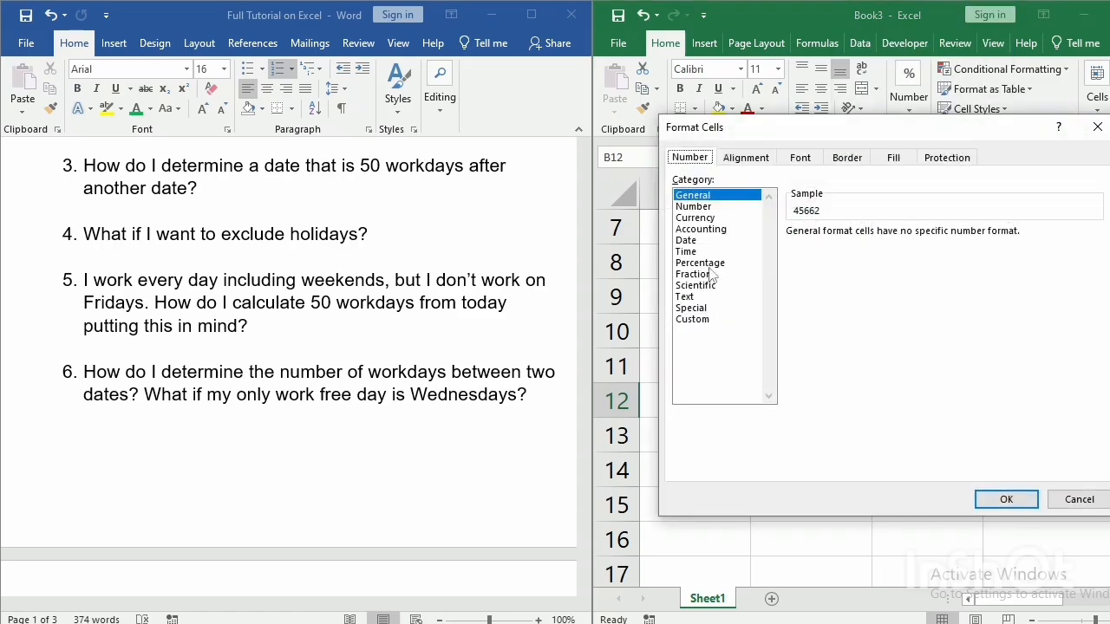
{"action": "left_click", "coordinate": [708, 241]}
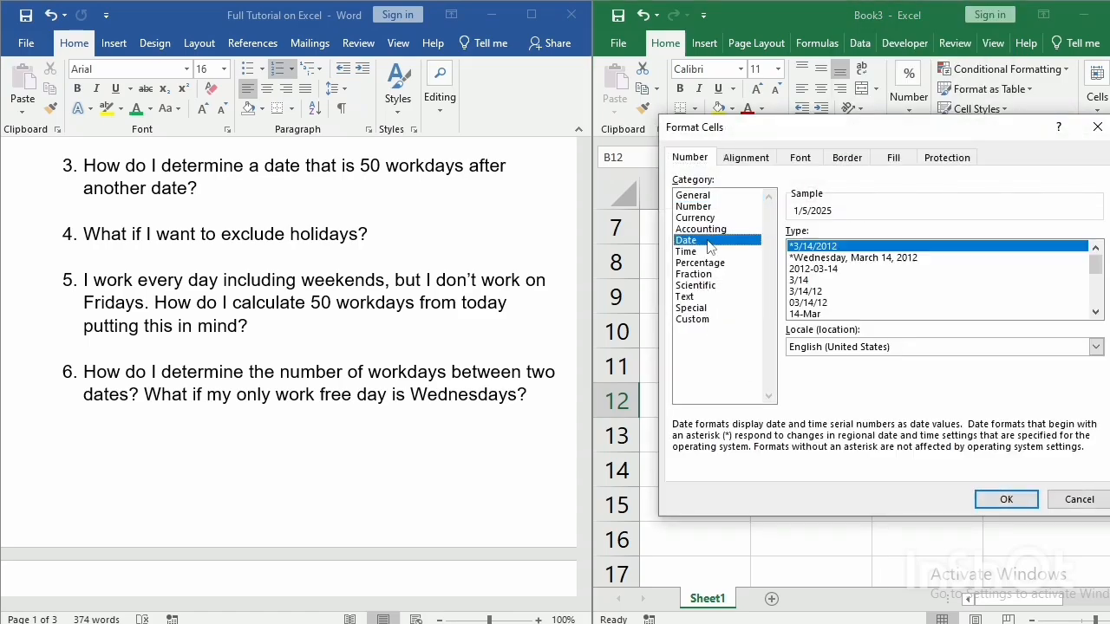
{"action": "left_click", "coordinate": [1007, 498]}
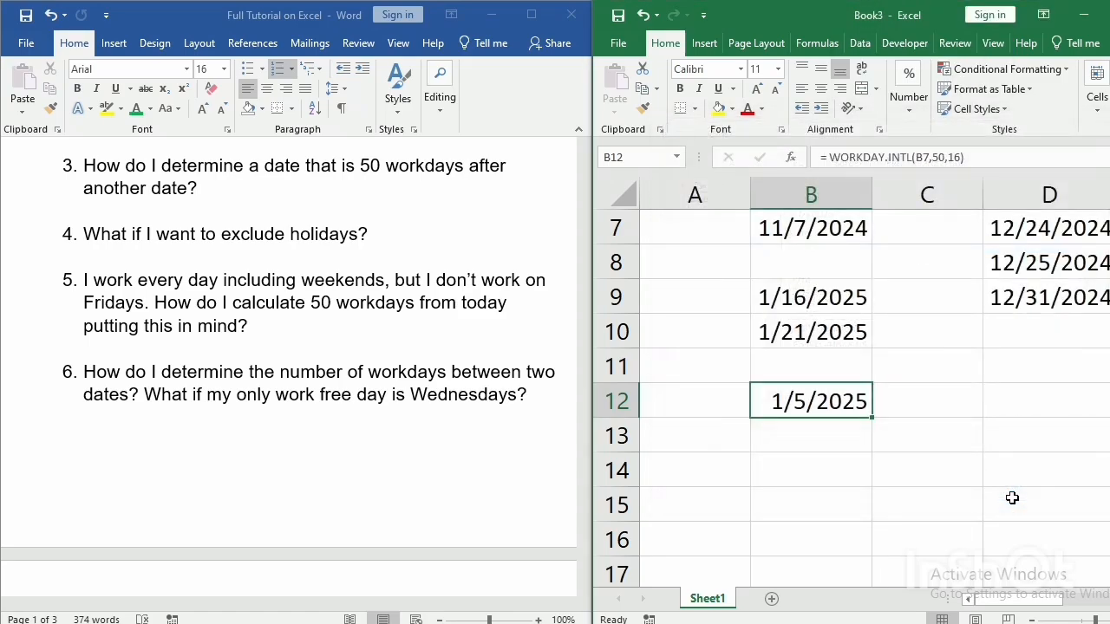
Begin a WORKDAY.INTL formula in cell B13 with B7 as the start date and 50 as the number of days.
{"action": "left_click", "coordinate": [907, 405]}
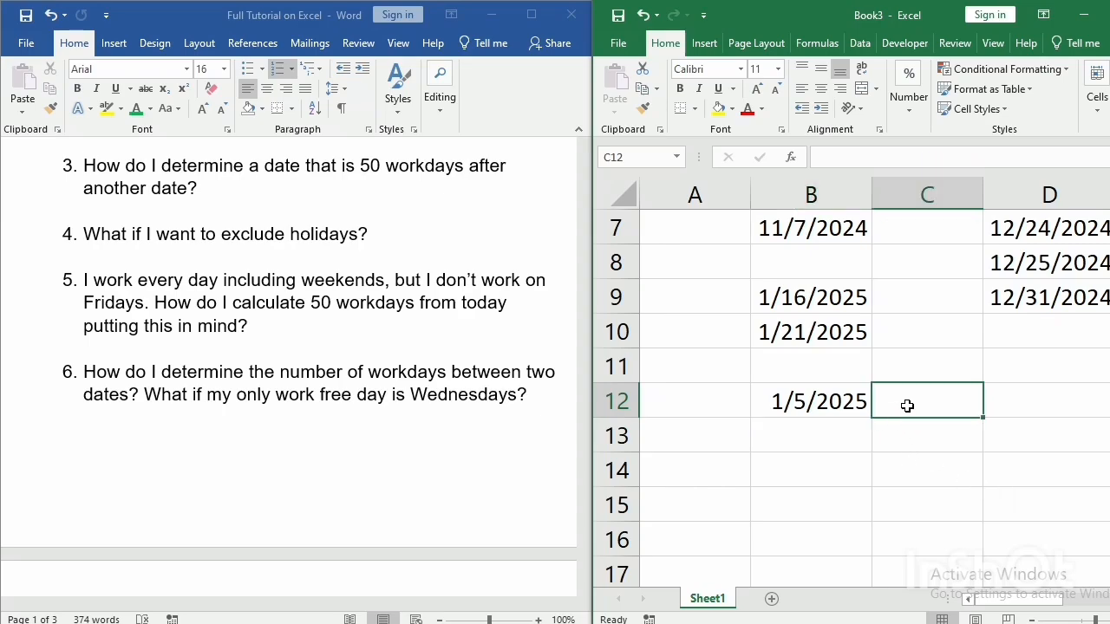
{"action": "double_click", "coordinate": [815, 404]}
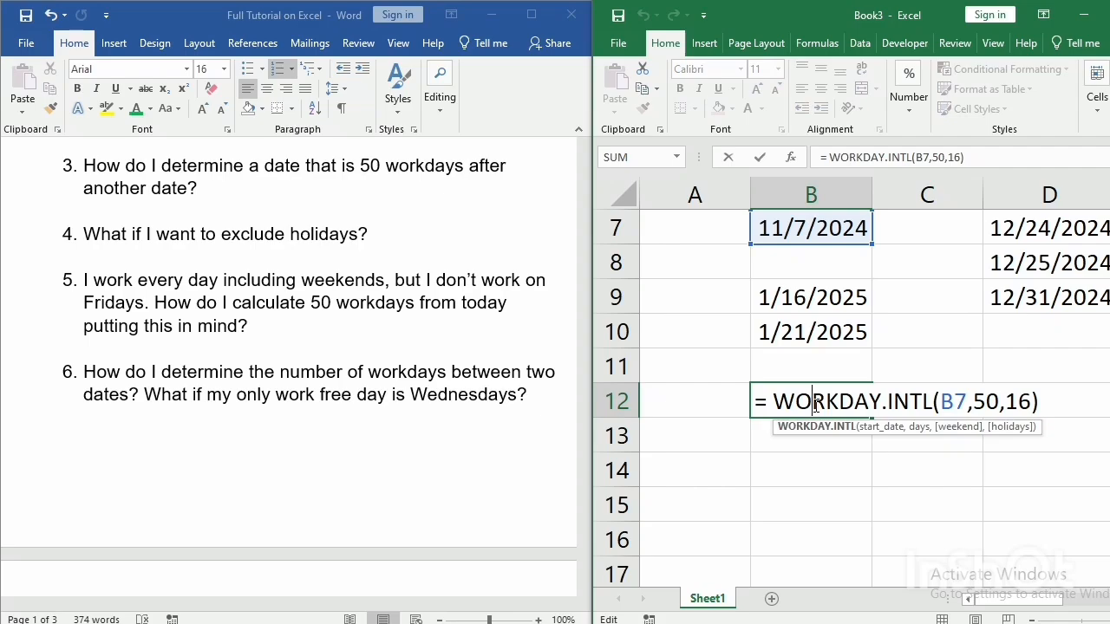
{"action": "key", "text": "Return"}
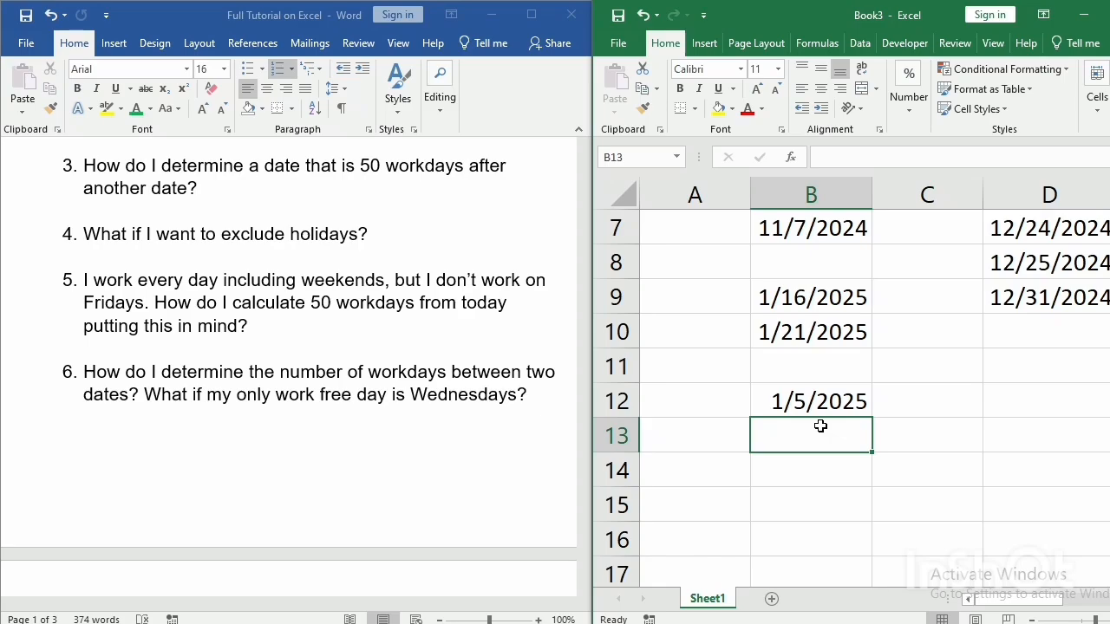
{"action": "type", "text": "= "}
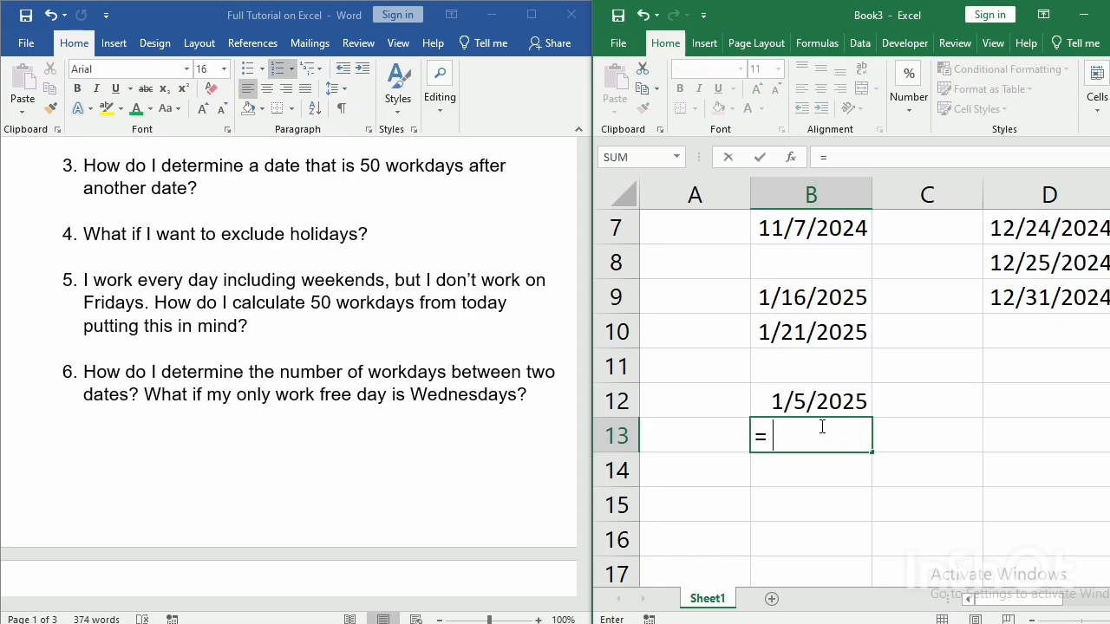
{"action": "type", "text": "work"}
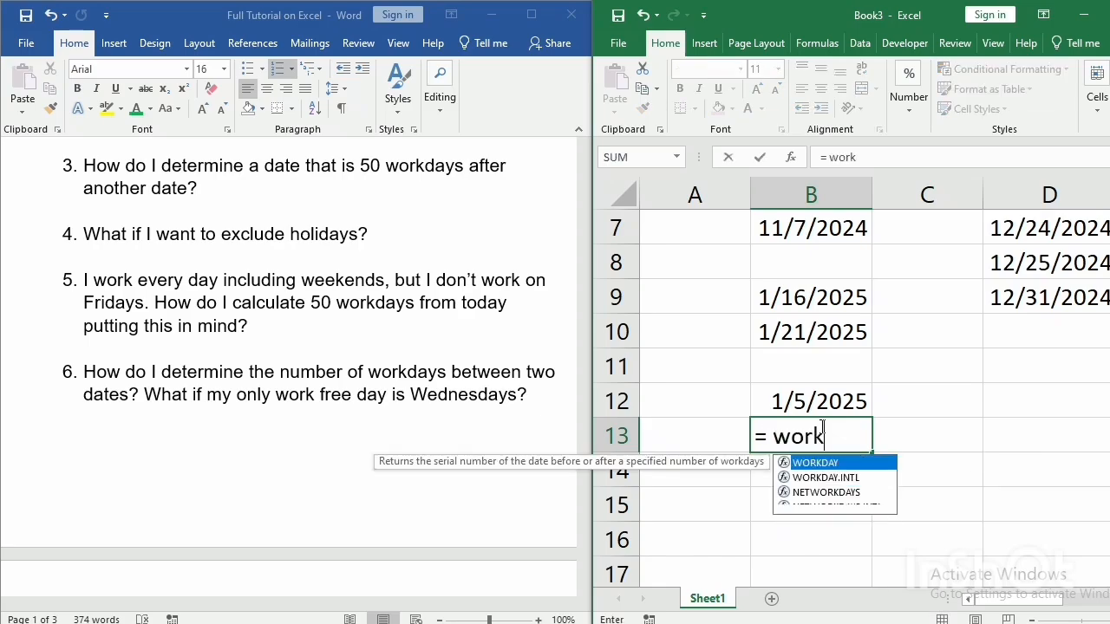
{"action": "type", "text": "day."}
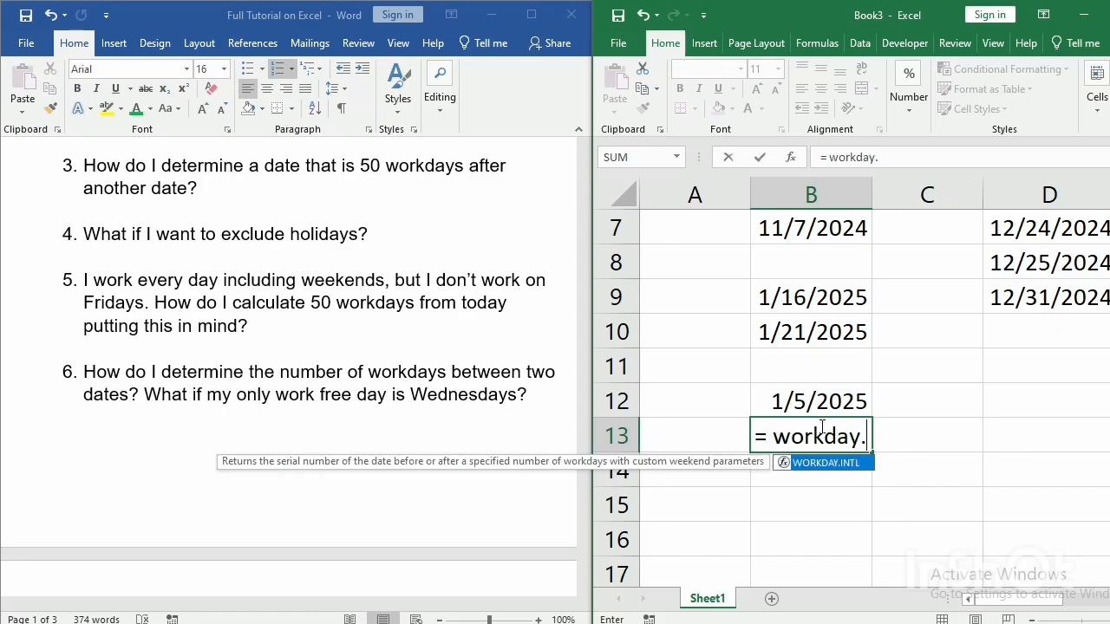
{"action": "type", "text": "intl("}
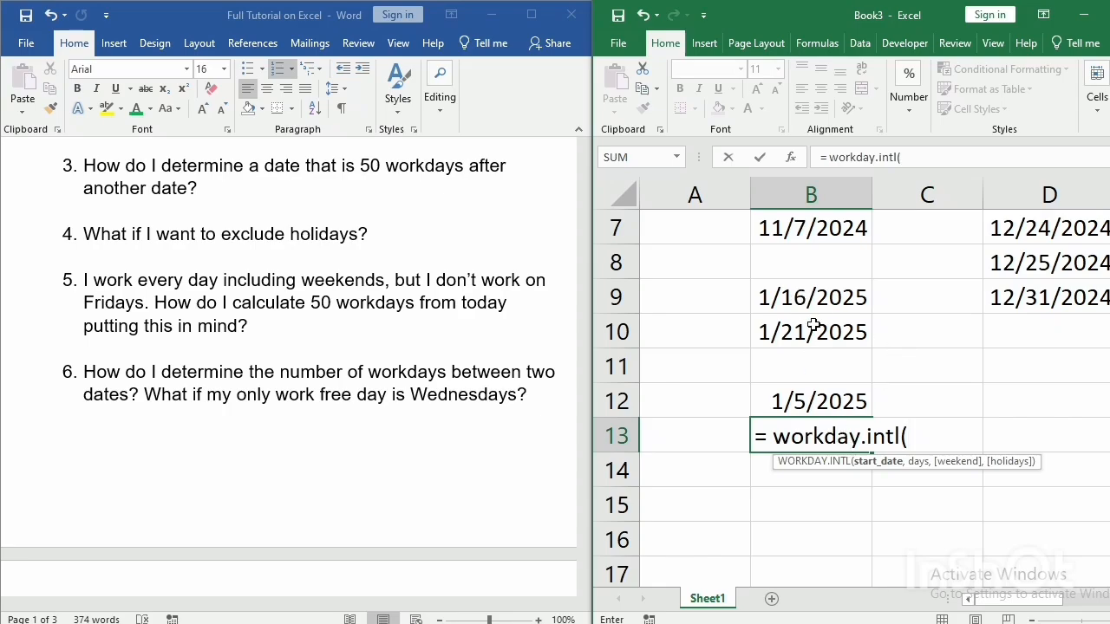
{"action": "left_click", "coordinate": [806, 226]}
{"action": "type", "text": ","}
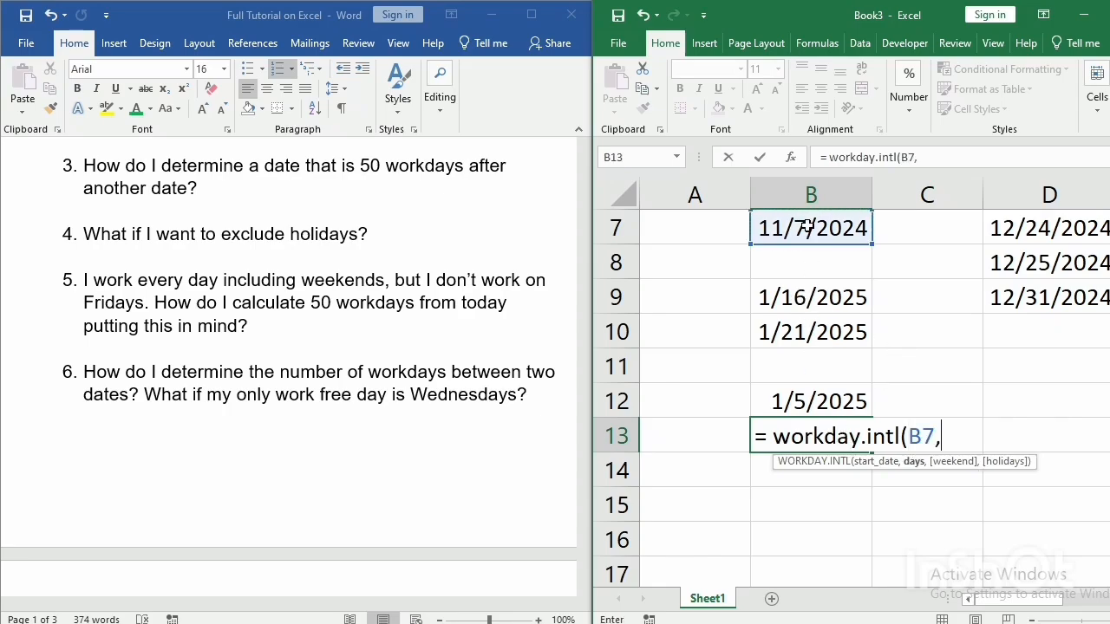
{"action": "type", "text": "50,1"}
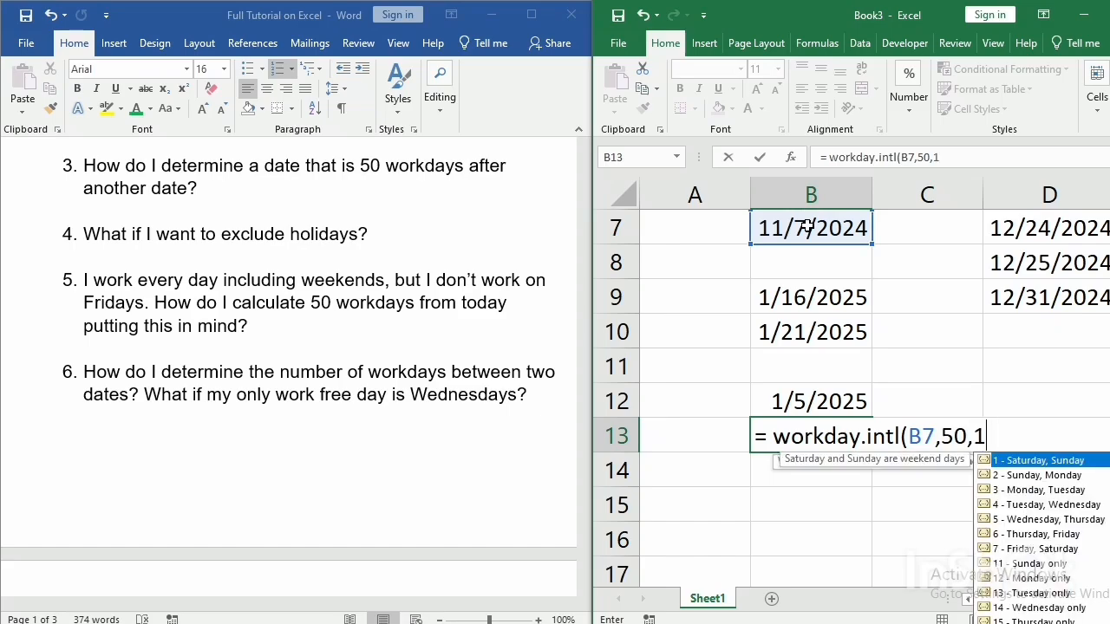
{"action": "type", "text": "5"}
Complete the WORKDAY.INTL formula in B13 with weekend code 16 (Friday only) and D7:D9 as the holidays.
{"action": "key", "text": "BackSpace"}
{"action": "type", "text": "6,"}
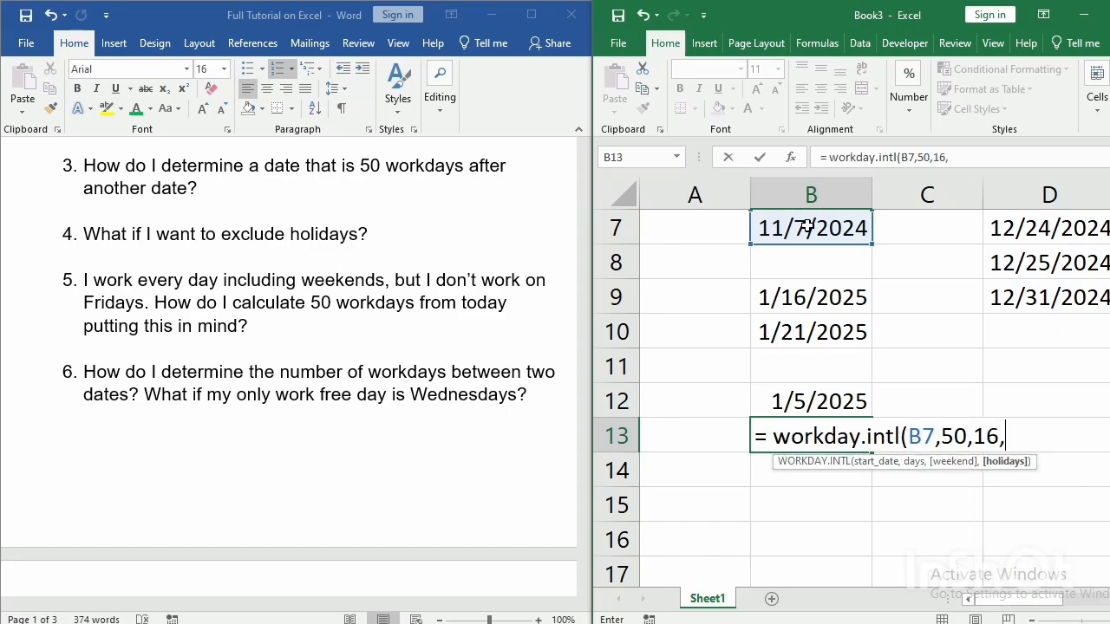
{"action": "left_click", "coordinate": [1003, 227]}
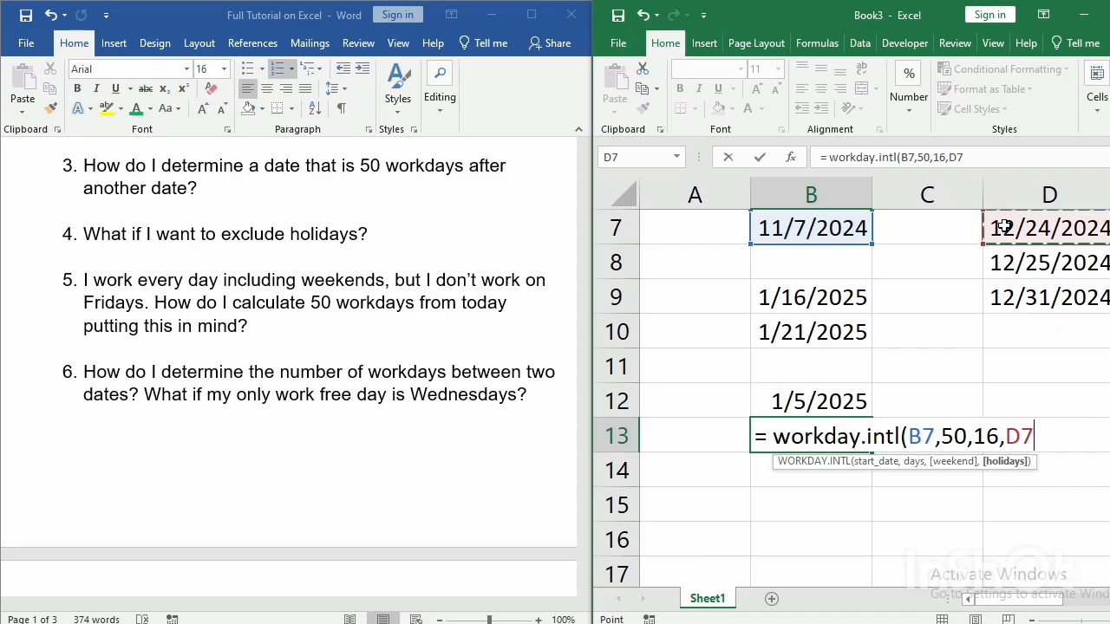
{"action": "left_click_drag", "start_coordinate": [1003, 227], "coordinate": [1016, 296]}
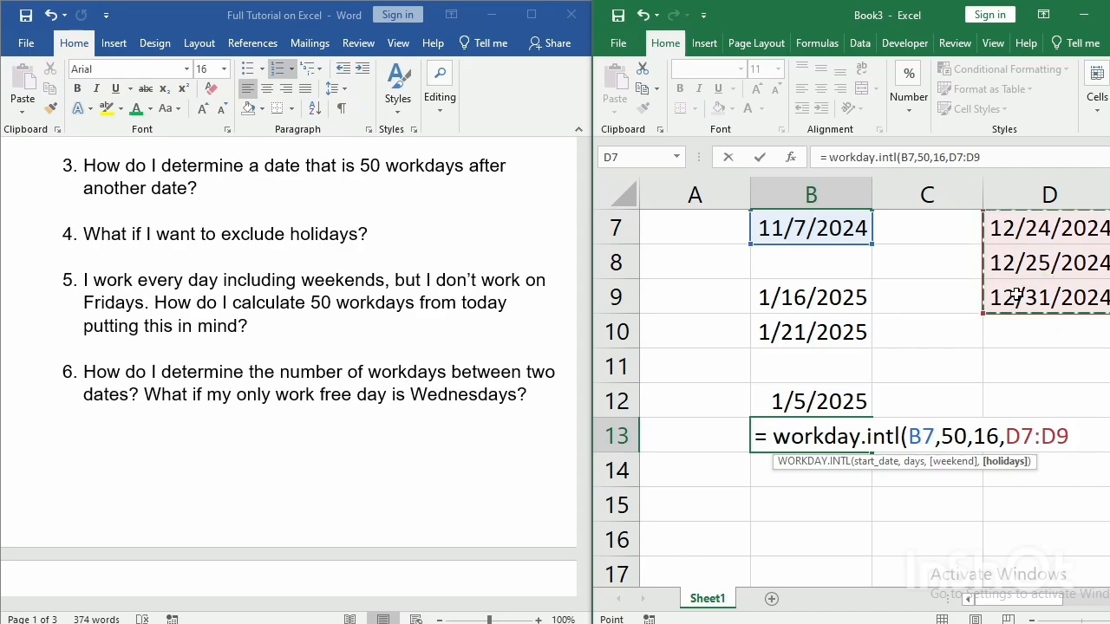
{"action": "type", "text": ")"}
{"action": "key", "text": "Return"}
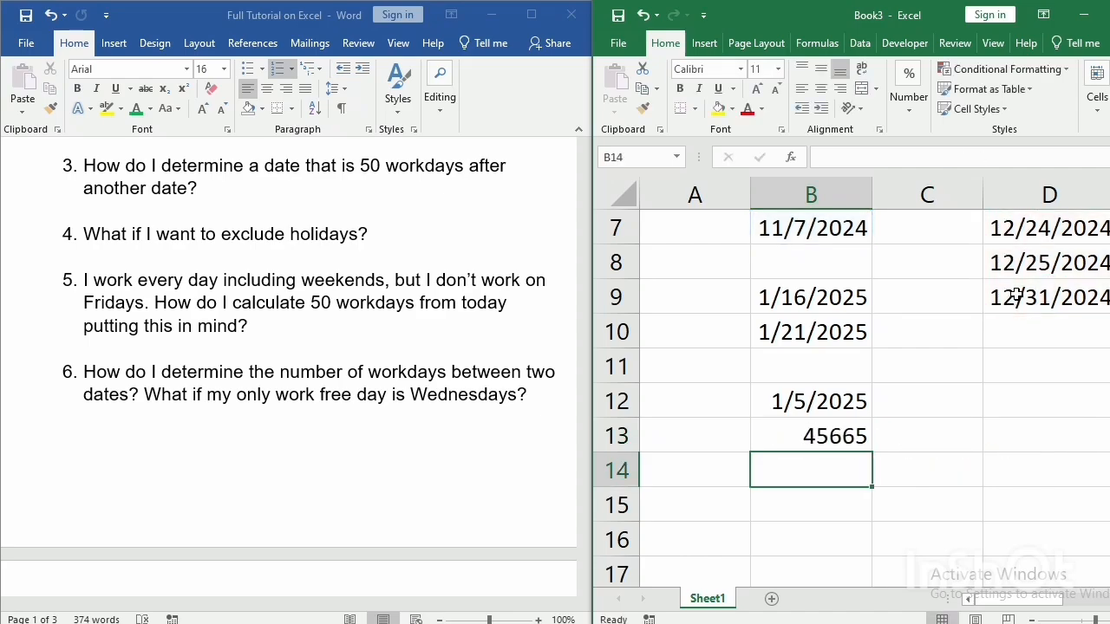
Format the WORKDAY.INTL result in cell B13 as a Date.
{"action": "left_click", "coordinate": [817, 429]}
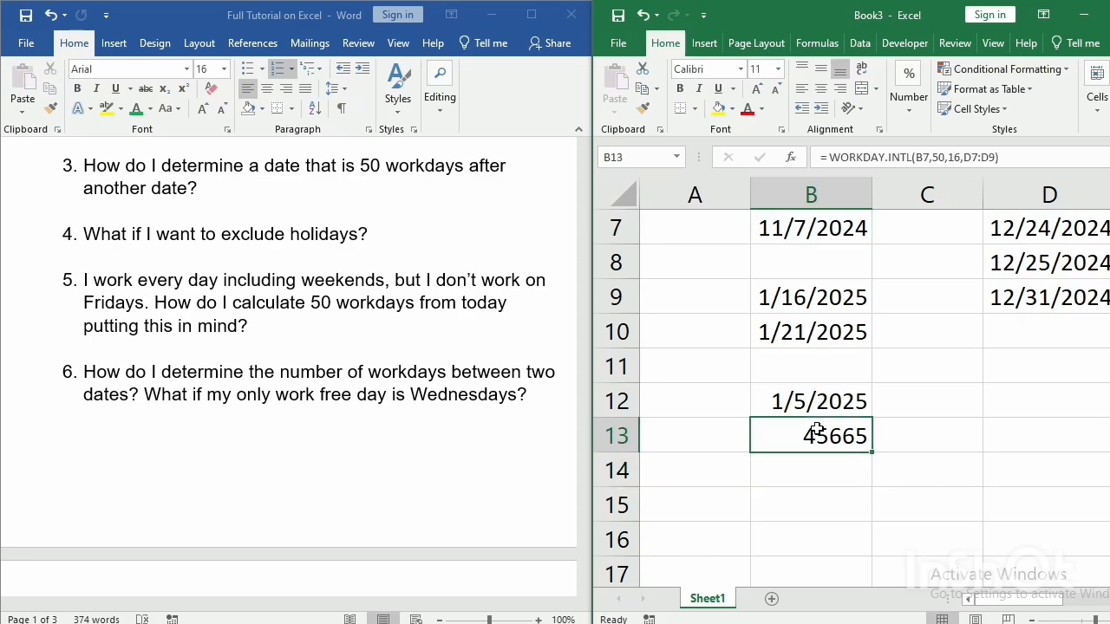
{"action": "right_click", "coordinate": [817, 428]}
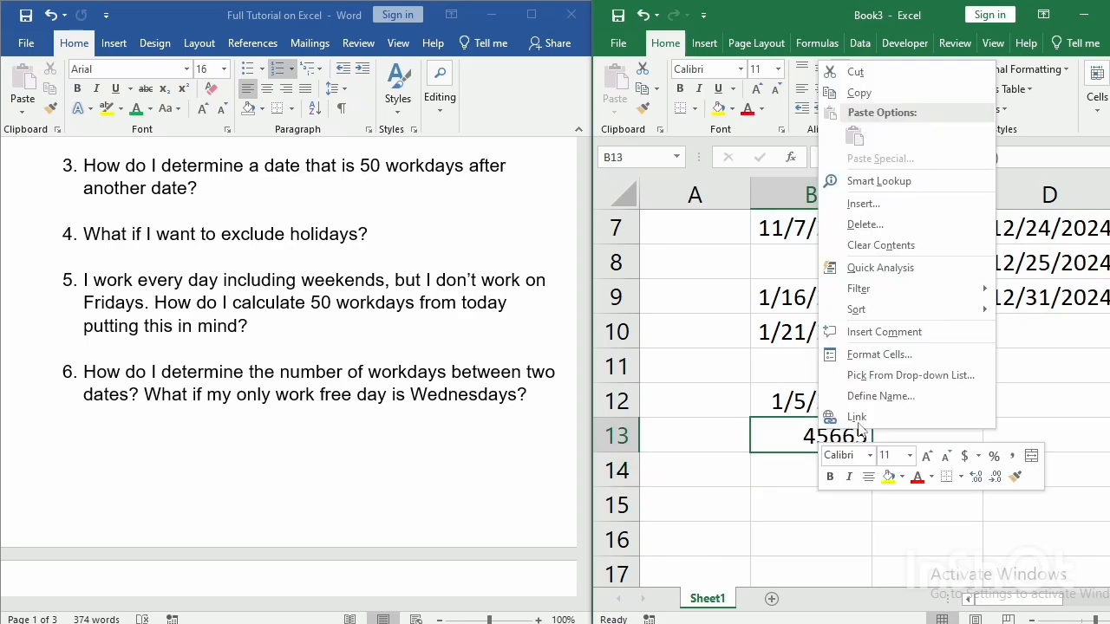
{"action": "left_click", "coordinate": [906, 353]}
{"action": "left_click", "coordinate": [716, 267]}
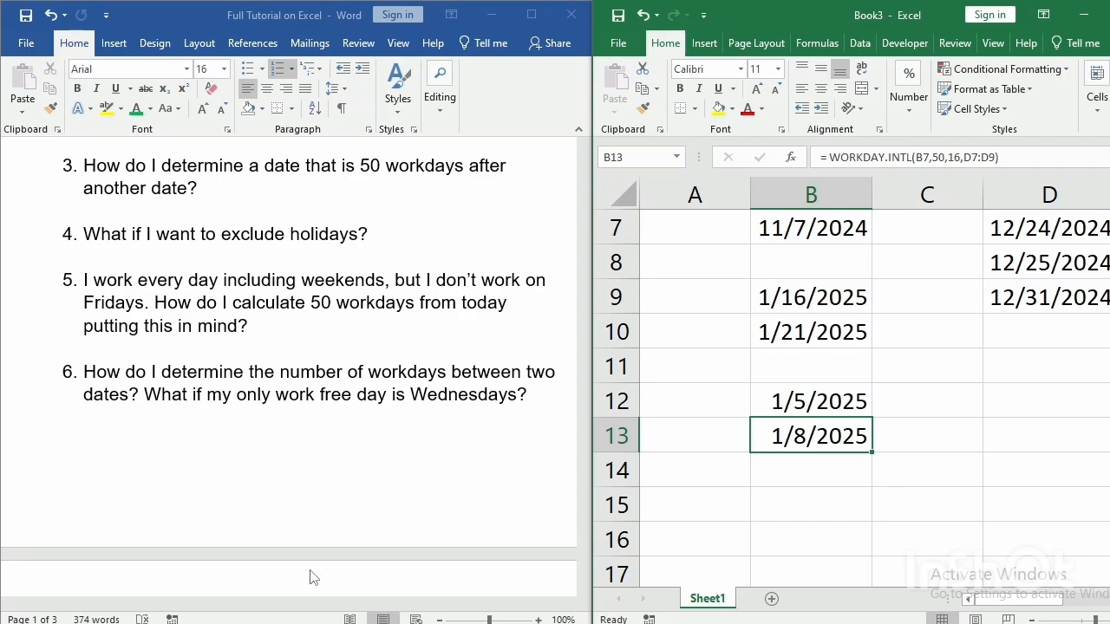
Switch to the Word document to read example 6 on counting workdays between two dates, and return to the Excel workbook.
{"action": "double_click", "coordinate": [202, 373]}
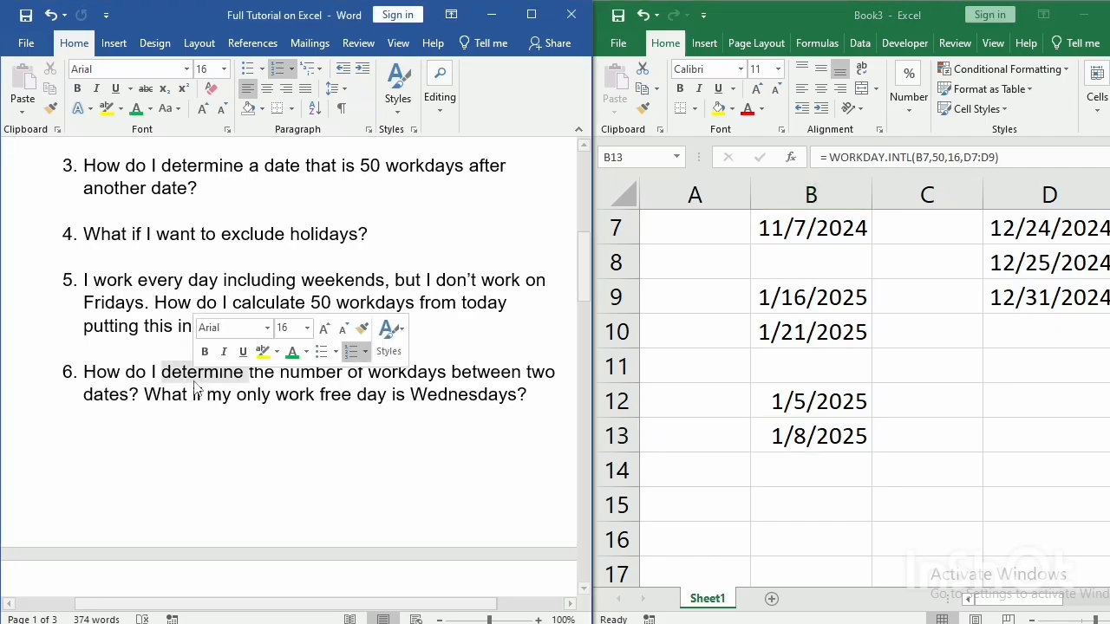
{"action": "left_click", "coordinate": [104, 376]}
{"action": "left_click_drag", "start_coordinate": [88, 371], "coordinate": [401, 392]}
{"action": "left_click", "coordinate": [404, 395]}
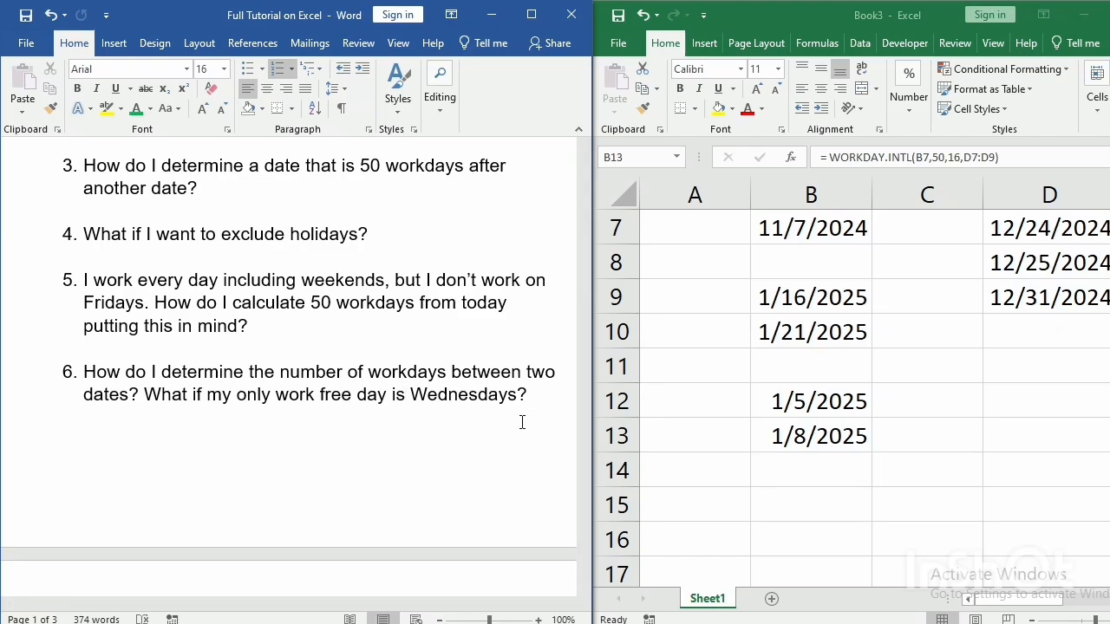
{"action": "left_click", "coordinate": [777, 498]}
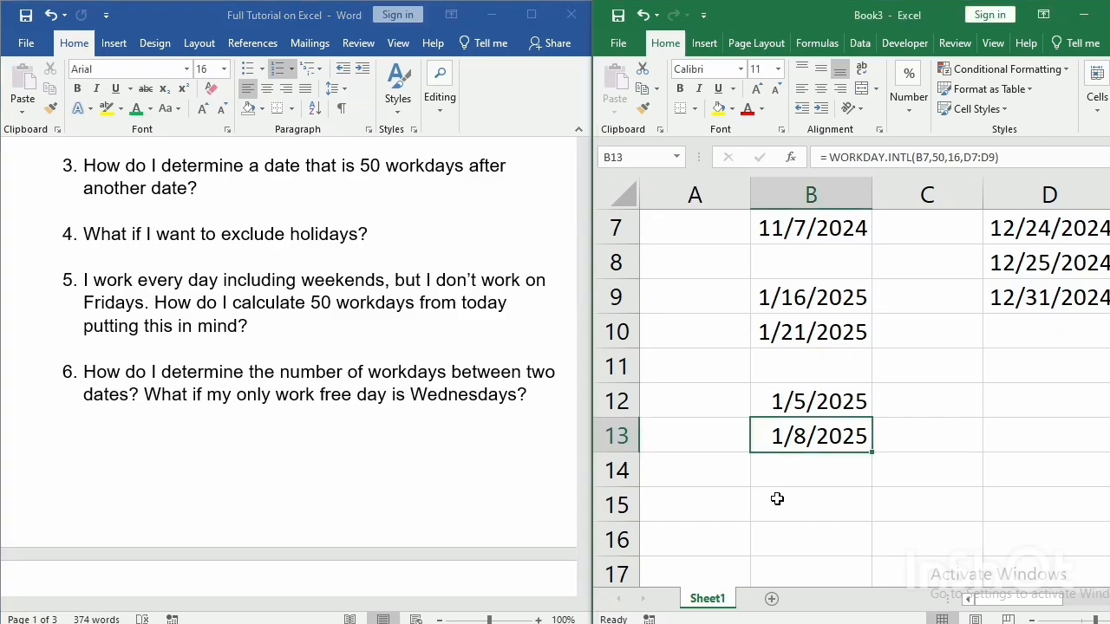
Enter the date 1/8/2025 as a plain value in cell C13.
{"action": "left_click", "coordinate": [784, 508]}
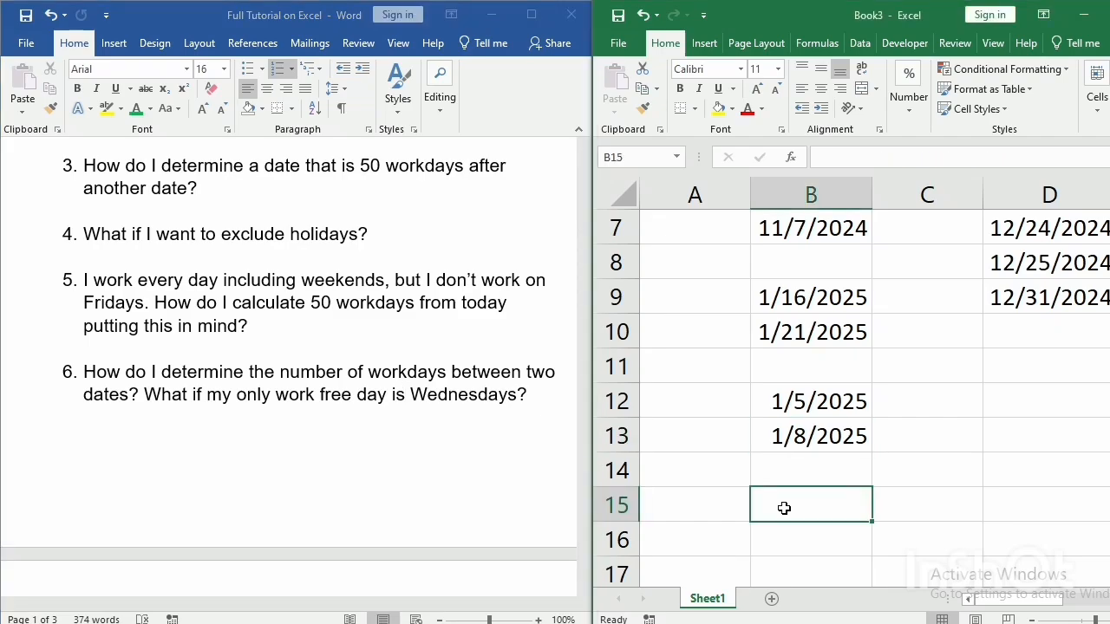
{"action": "left_click_drag", "start_coordinate": [786, 263], "coordinate": [783, 228]}
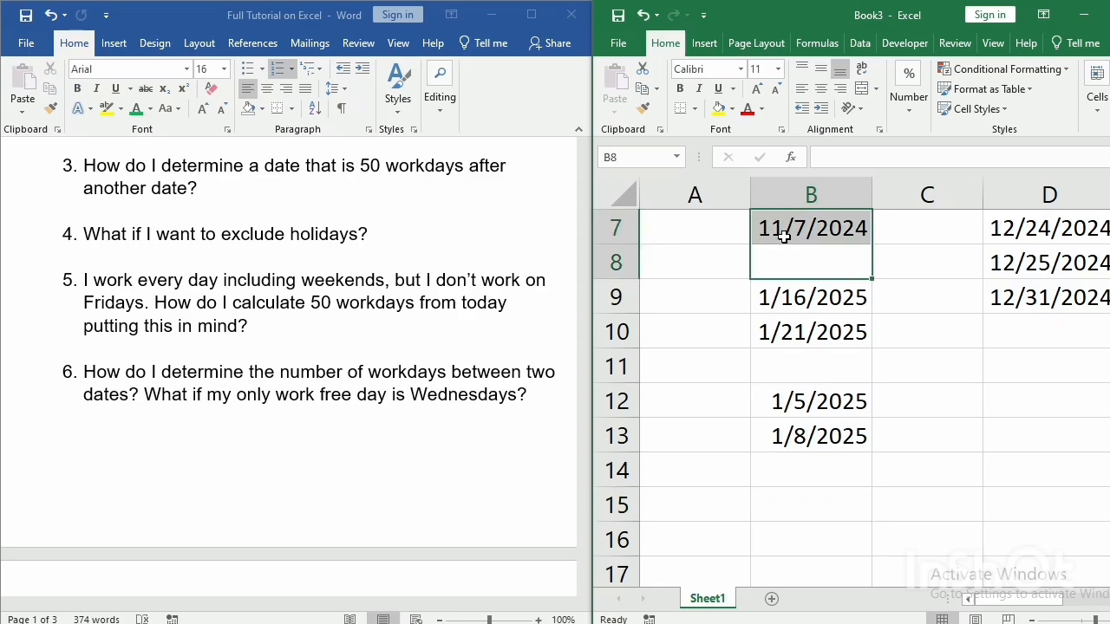
{"action": "left_click", "coordinate": [790, 438]}
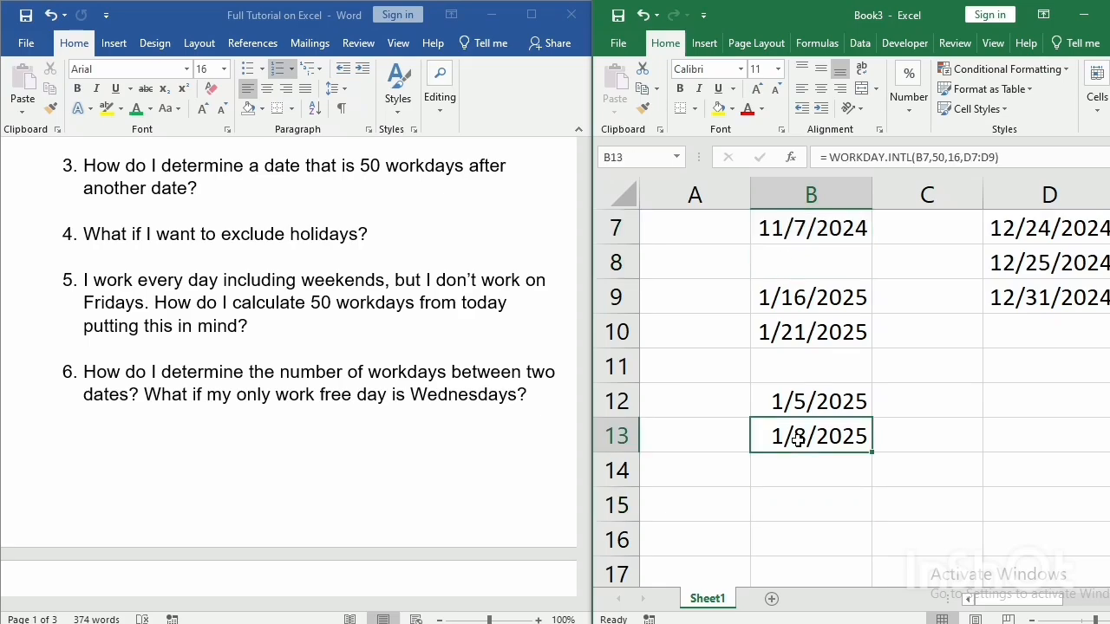
{"action": "left_click", "coordinate": [902, 447]}
{"action": "type", "text": "1"}
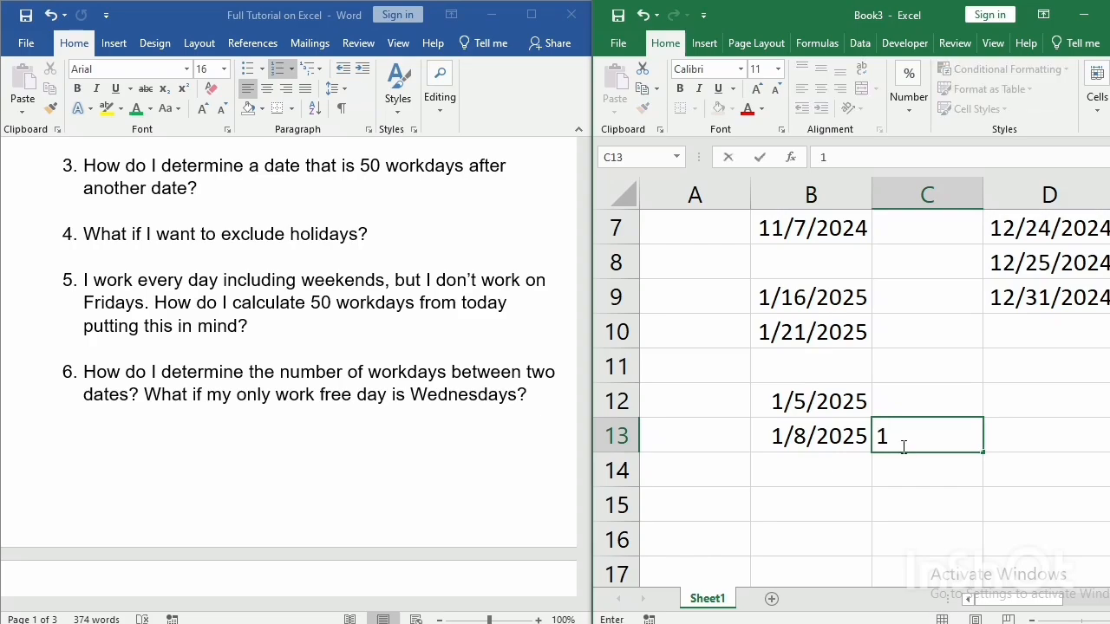
{"action": "type", "text": "/8/2025"}
{"action": "key", "text": "Return"}
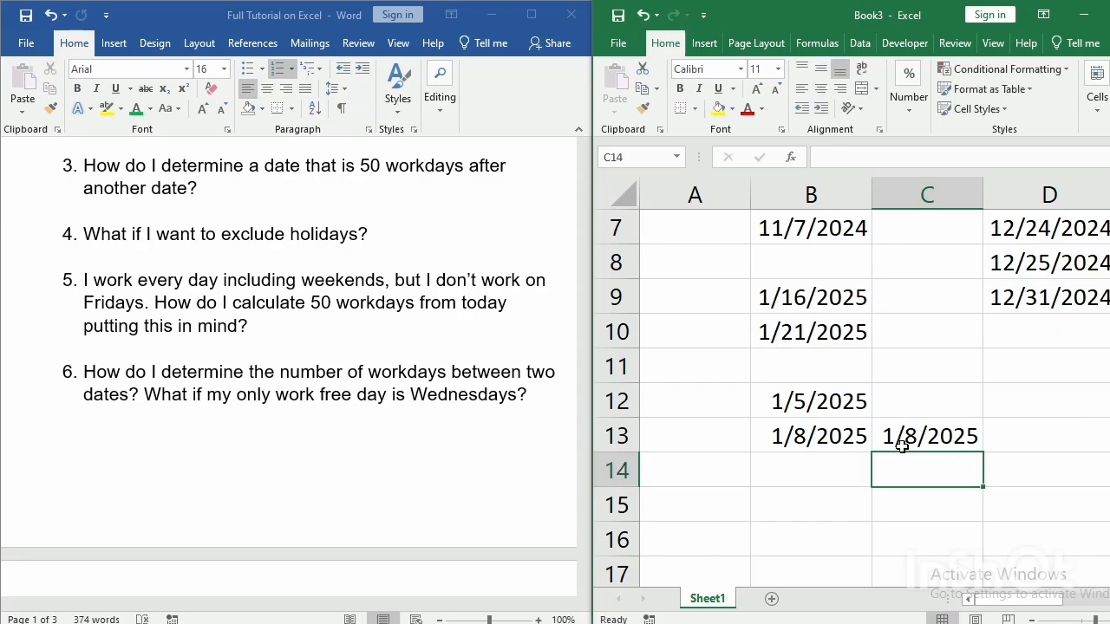
Enter a NETWORKDAYS formula in cell B15 with B7 as the start date and B13 as the end date.
{"action": "left_click", "coordinate": [766, 499]}
{"action": "type", "text": "="}
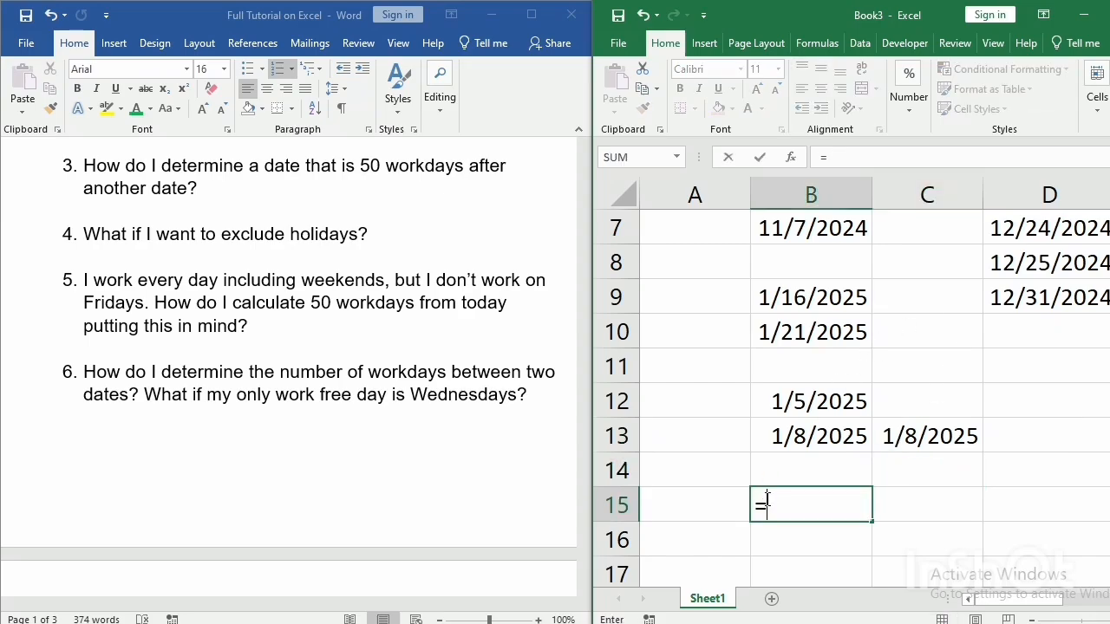
{"action": "type", "text": " ne"}
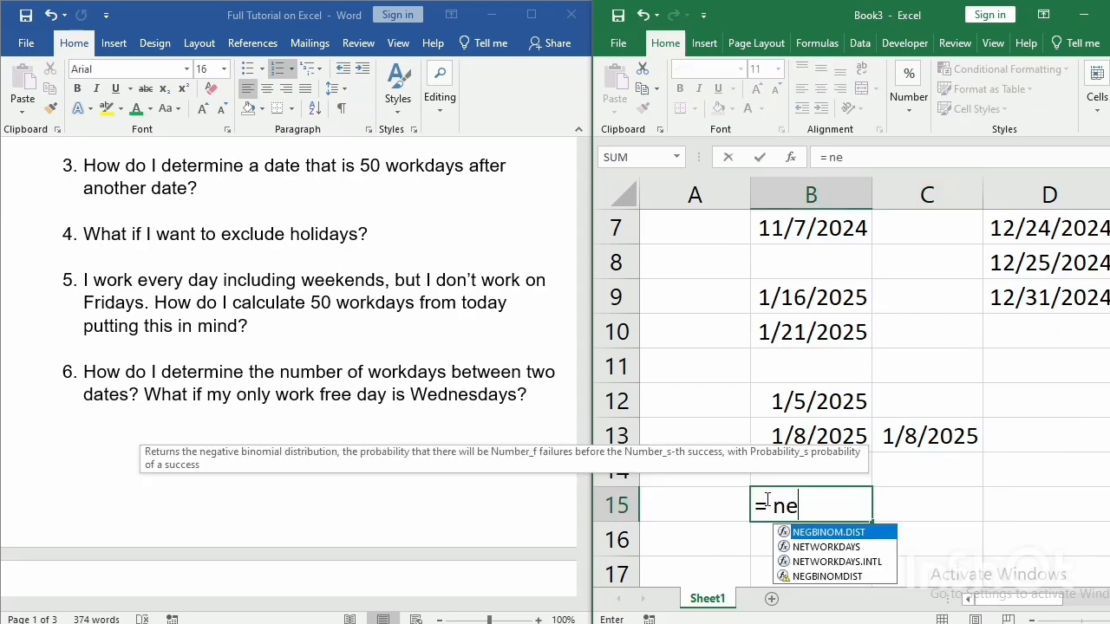
{"action": "type", "text": "twor"}
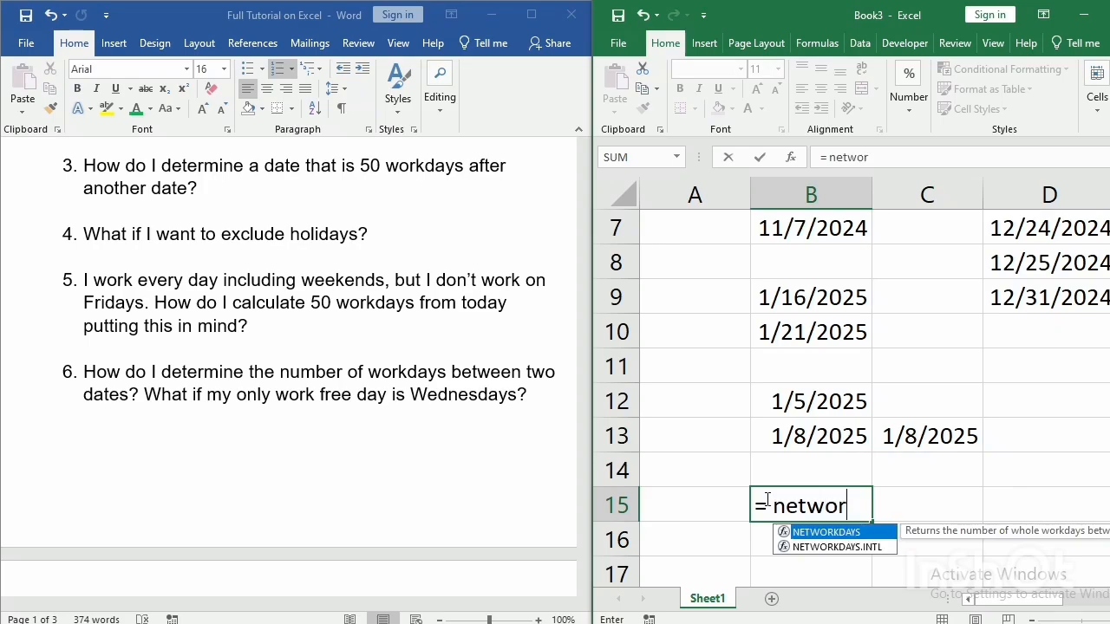
{"action": "type", "text": "kdays"}
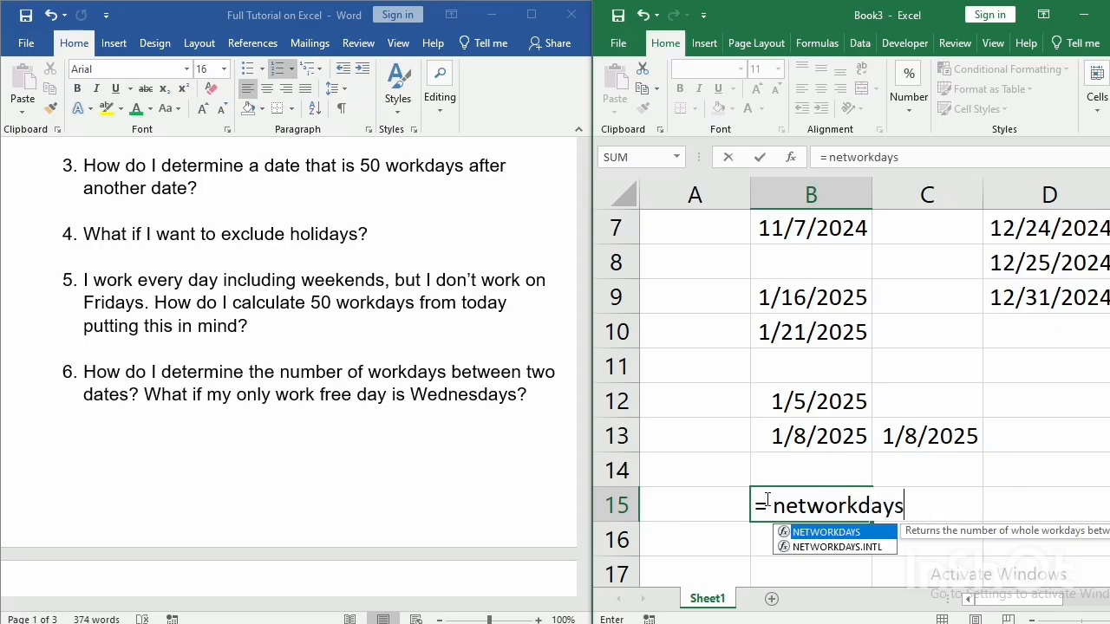
{"action": "key", "text": "BackSpace"}
{"action": "type", "text": "("}
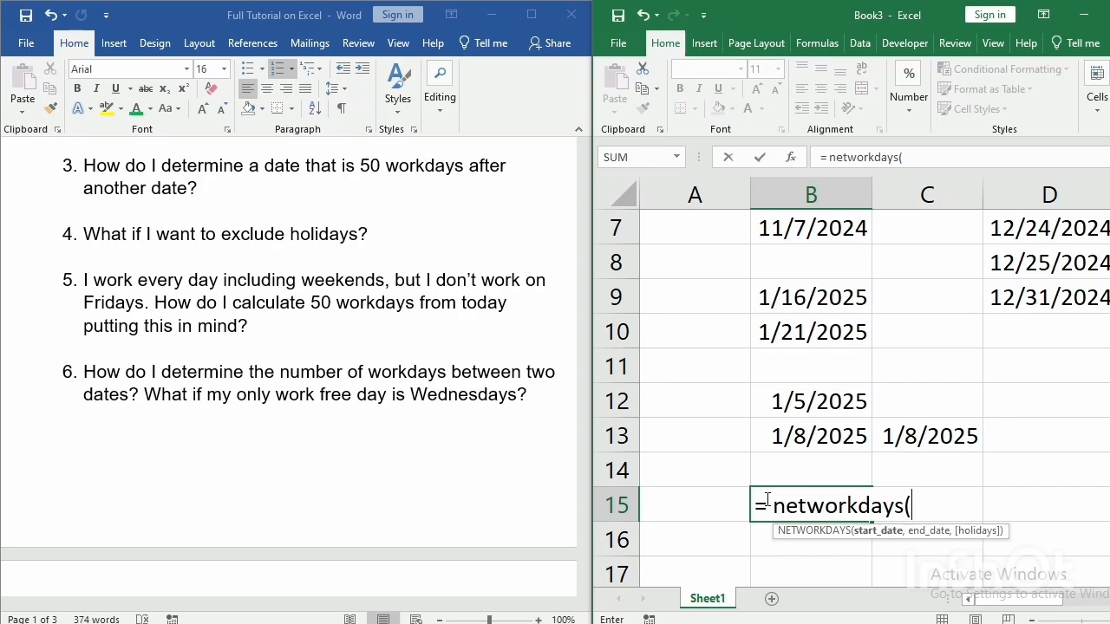
{"action": "left_click", "coordinate": [796, 226]}
{"action": "type", "text": ","}
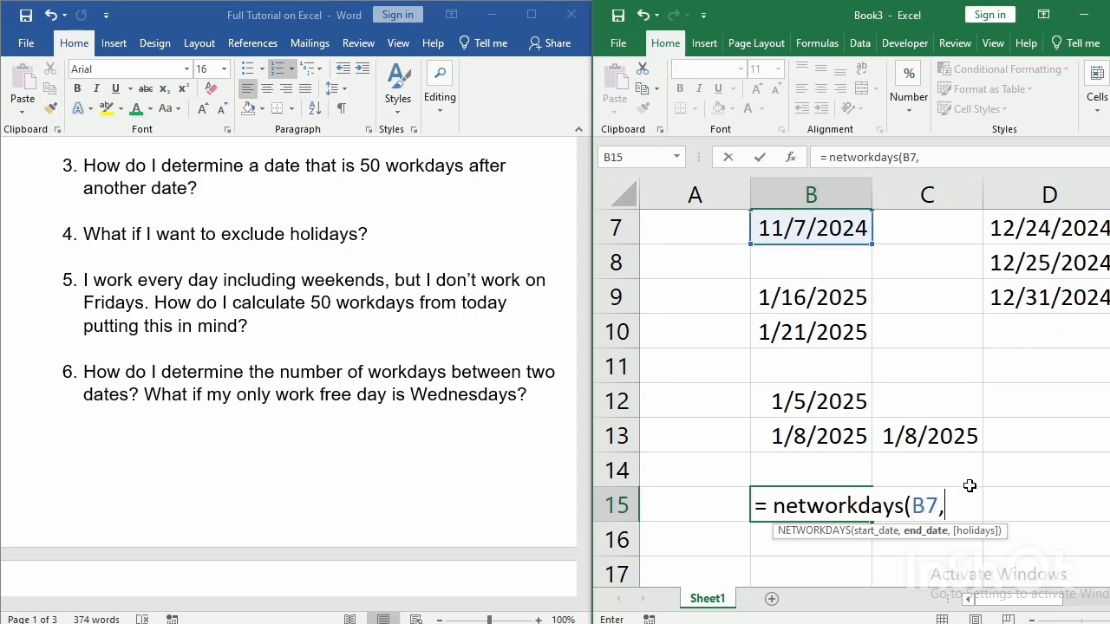
{"action": "left_click", "coordinate": [806, 436]}
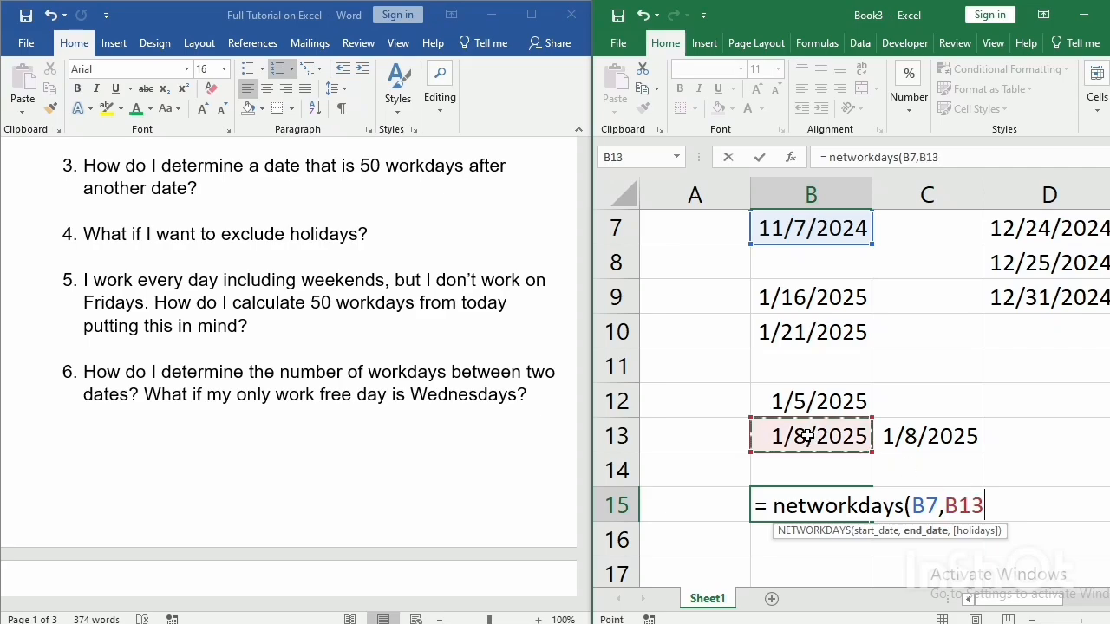
{"action": "type", "text": ")"}
{"action": "key", "text": "Return"}
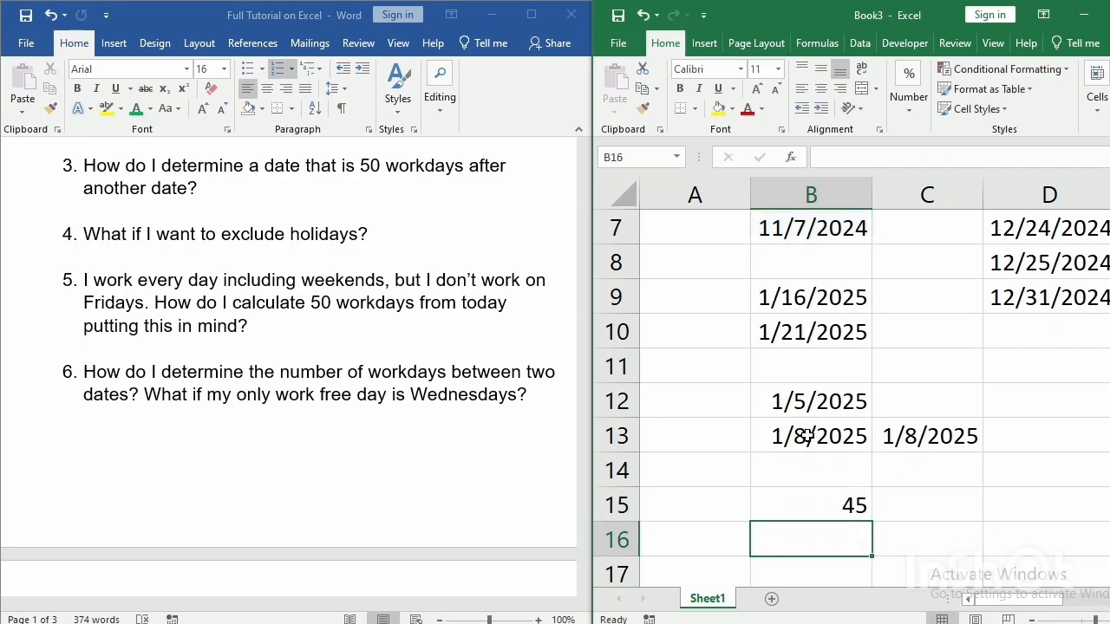
Change the end date reference of the NETWORKDAYS formula in B15 to cell C13.
{"action": "double_click", "coordinate": [845, 505]}
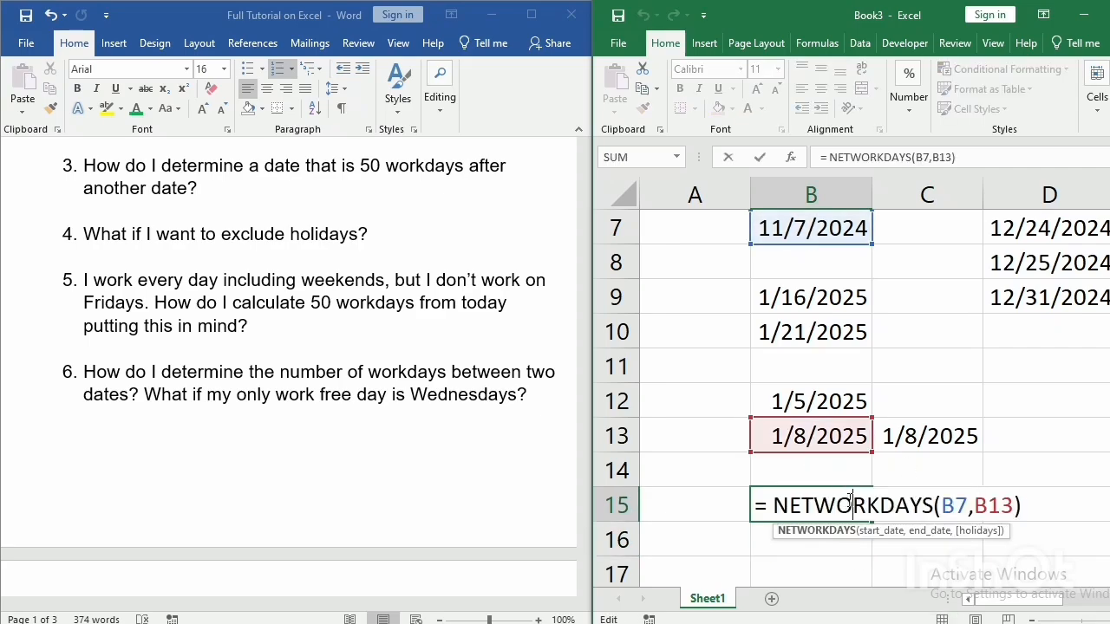
{"action": "left_click", "coordinate": [990, 507]}
{"action": "key", "text": "BackSpace"}
{"action": "type", "text": "c"}
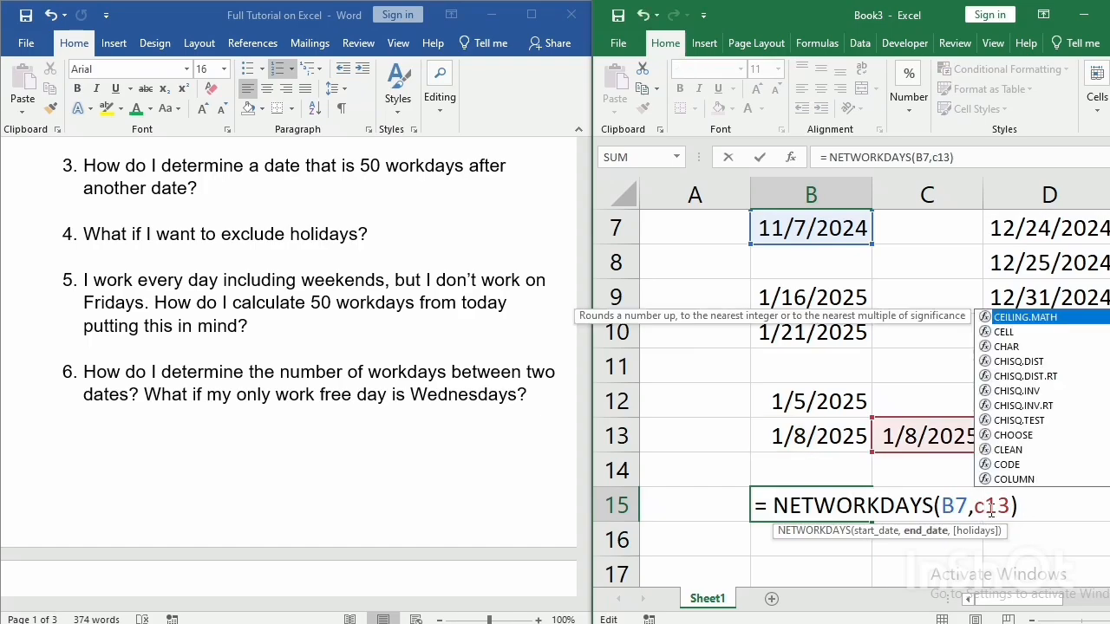
{"action": "key", "text": "Return"}
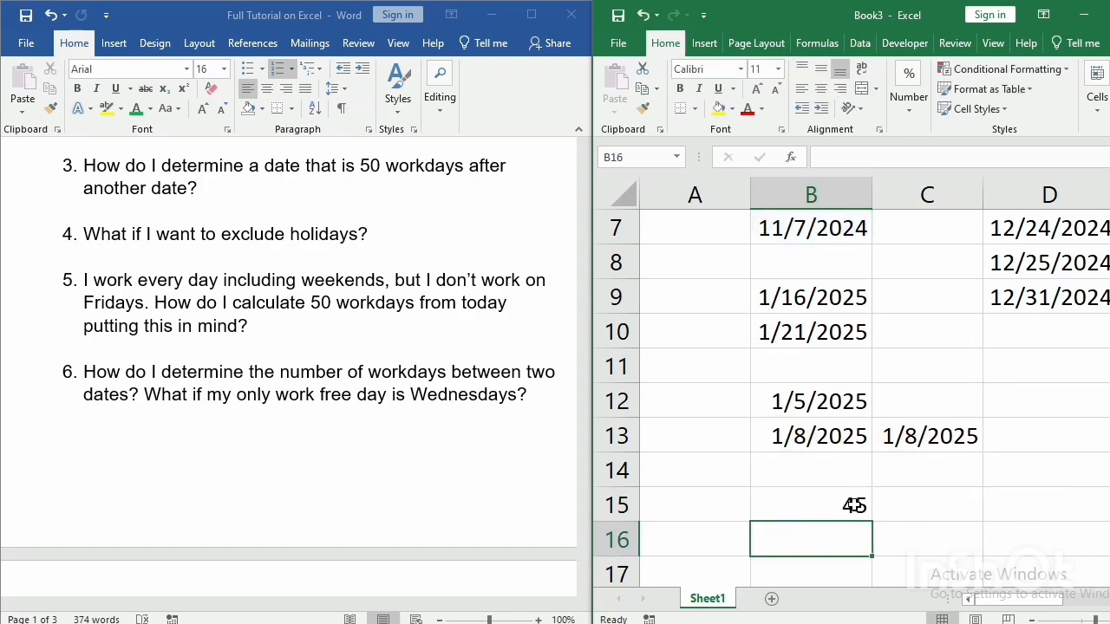
Change the end date reference of the NETWORKDAYS formula in B15 to cell B13 and review the formula.
{"action": "double_click", "coordinate": [858, 504]}
{"action": "left_click", "coordinate": [988, 508]}
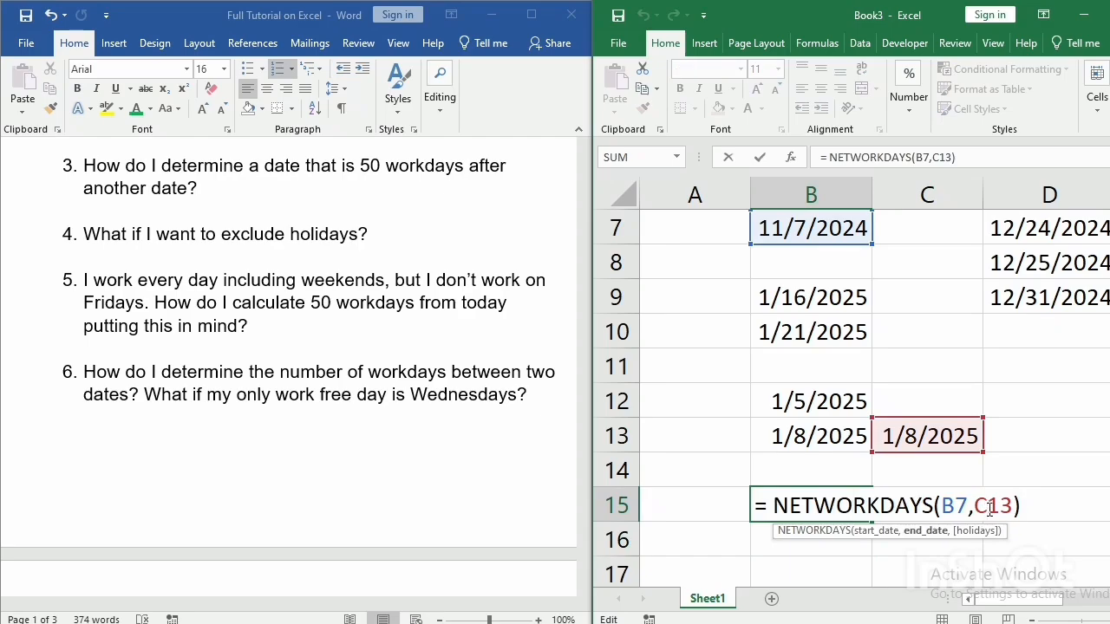
{"action": "key", "text": "BackSpace"}
{"action": "type", "text": "b"}
{"action": "key", "text": "Return"}
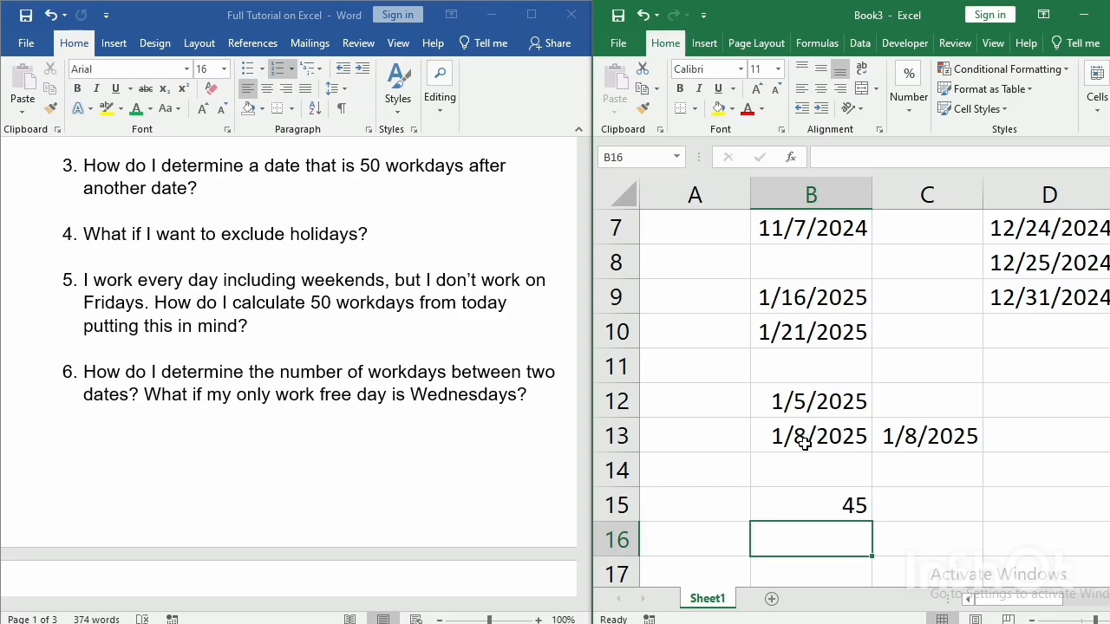
{"action": "double_click", "coordinate": [818, 505]}
{"action": "key", "text": "Return"}
{"action": "left_click", "coordinate": [822, 504]}
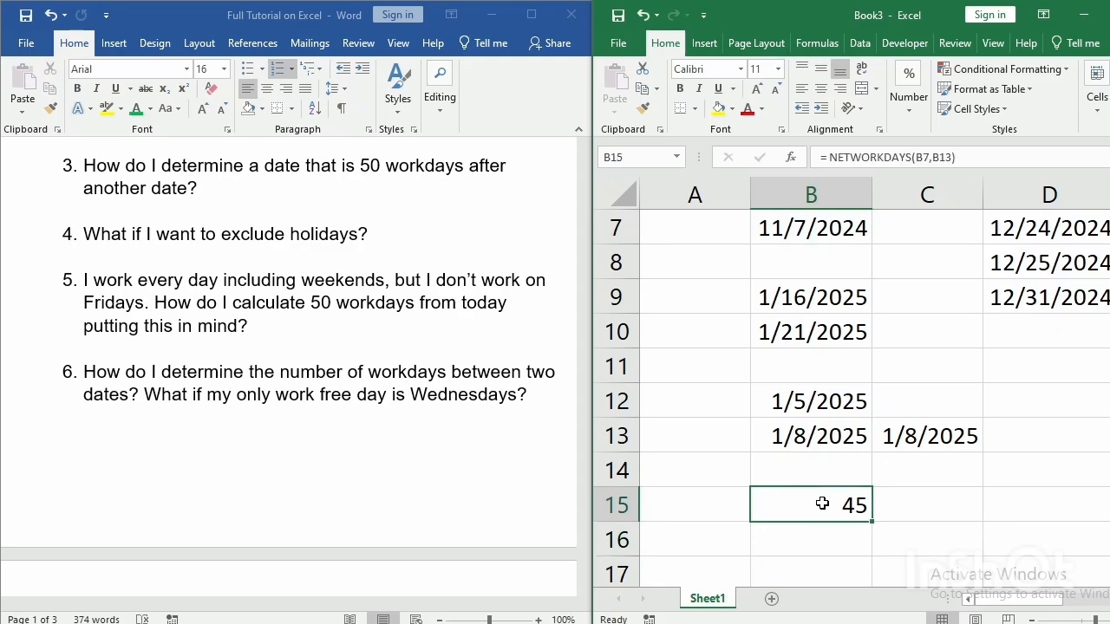
{"action": "double_click", "coordinate": [822, 503]}
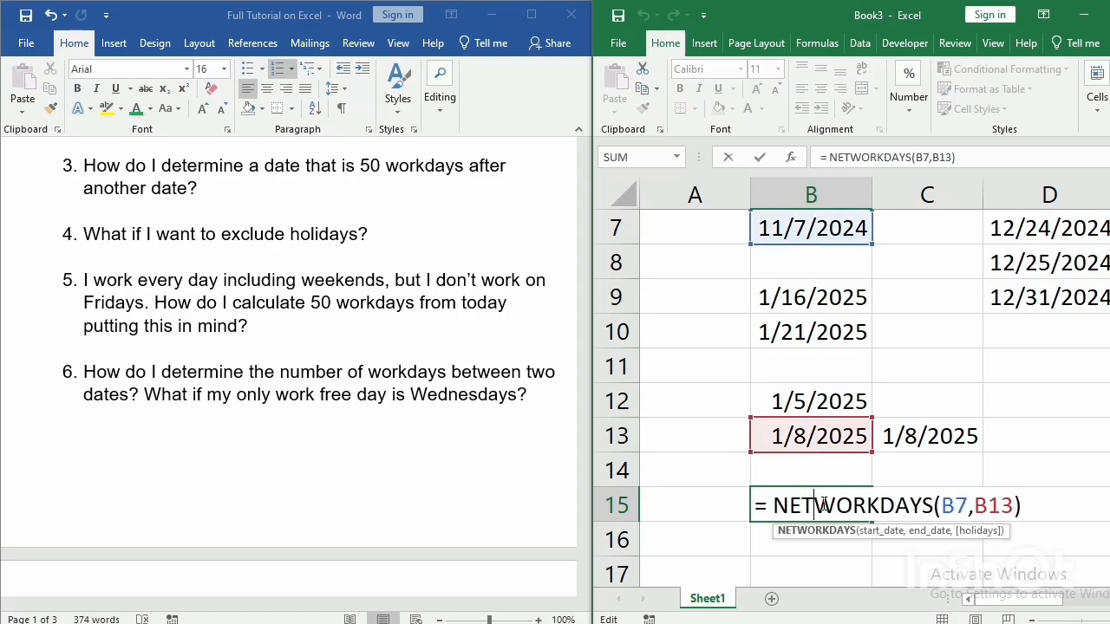
{"action": "key", "text": "Return"}
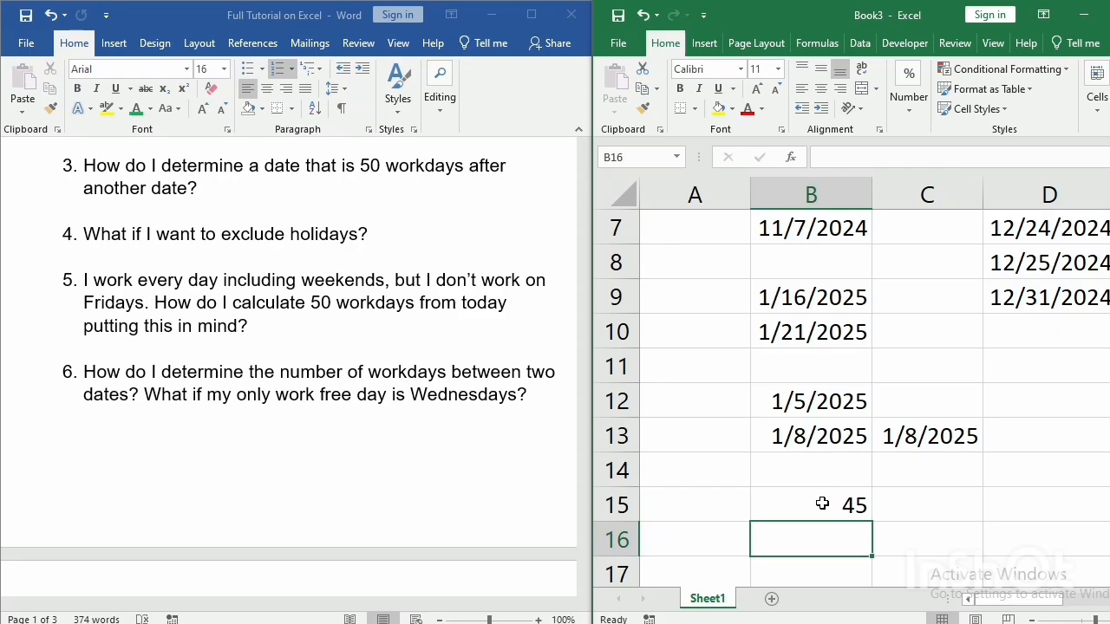
Start a NETWORKDAYS.INTL formula in cell B16 with B7 as the start date and B13 as the end date.
{"action": "type", "text": "= n"}
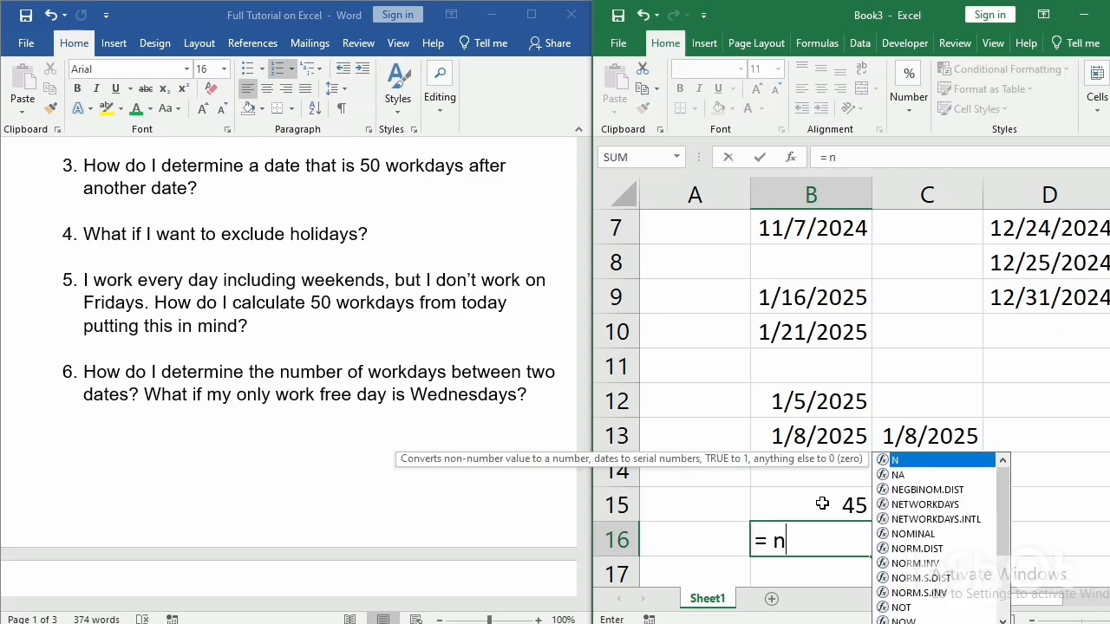
{"action": "type", "text": "etwo"}
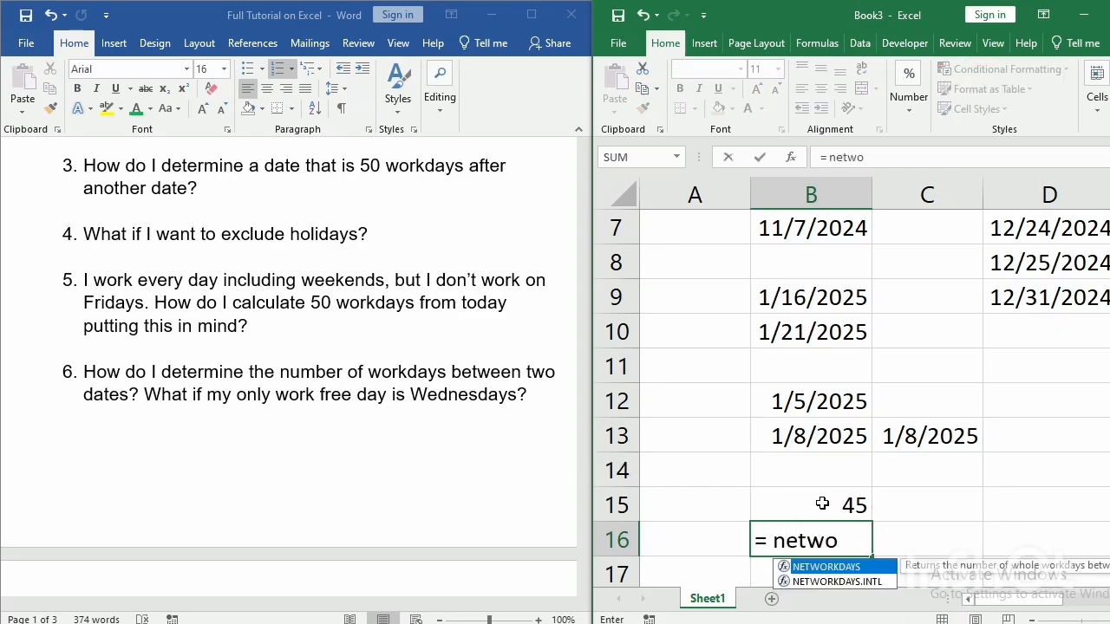
{"action": "type", "text": "rkdays"}
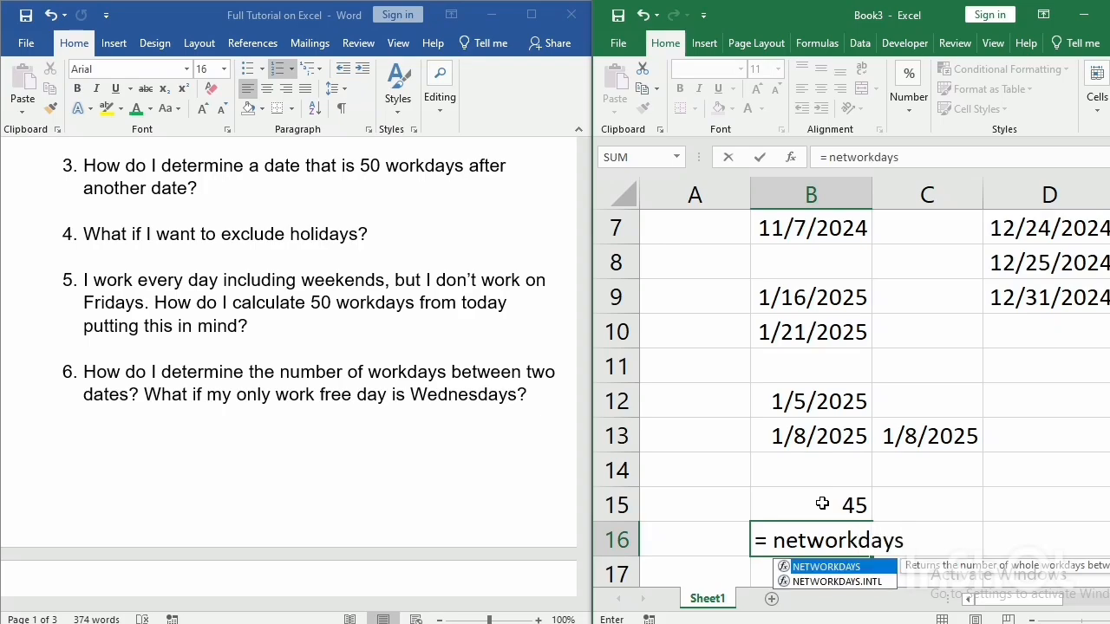
{"action": "type", "text": ".intl"}
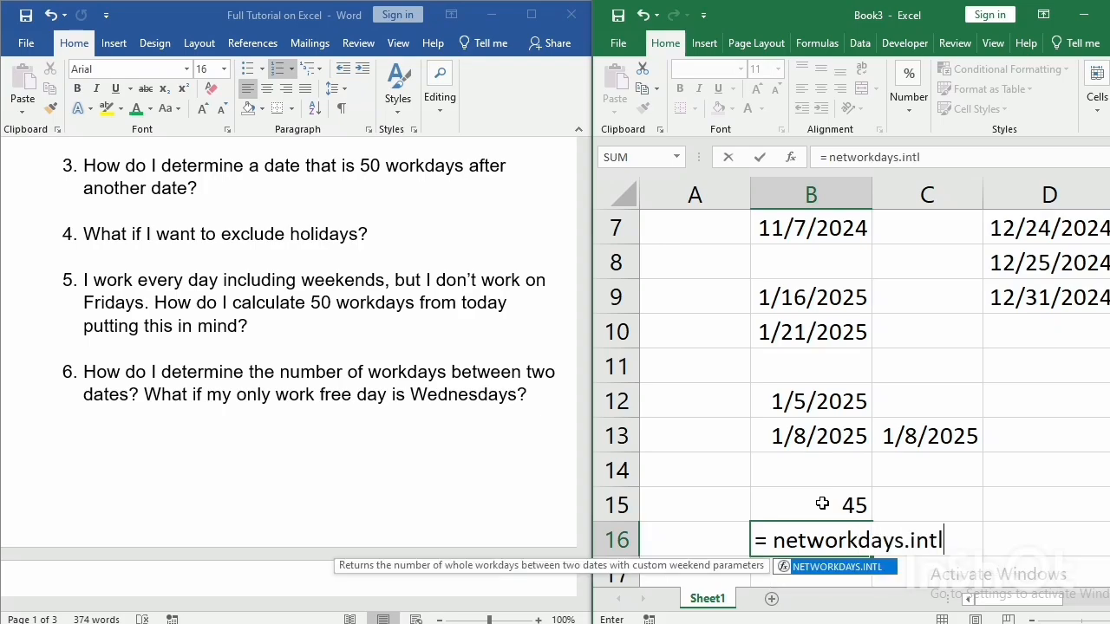
{"action": "type", "text": "("}
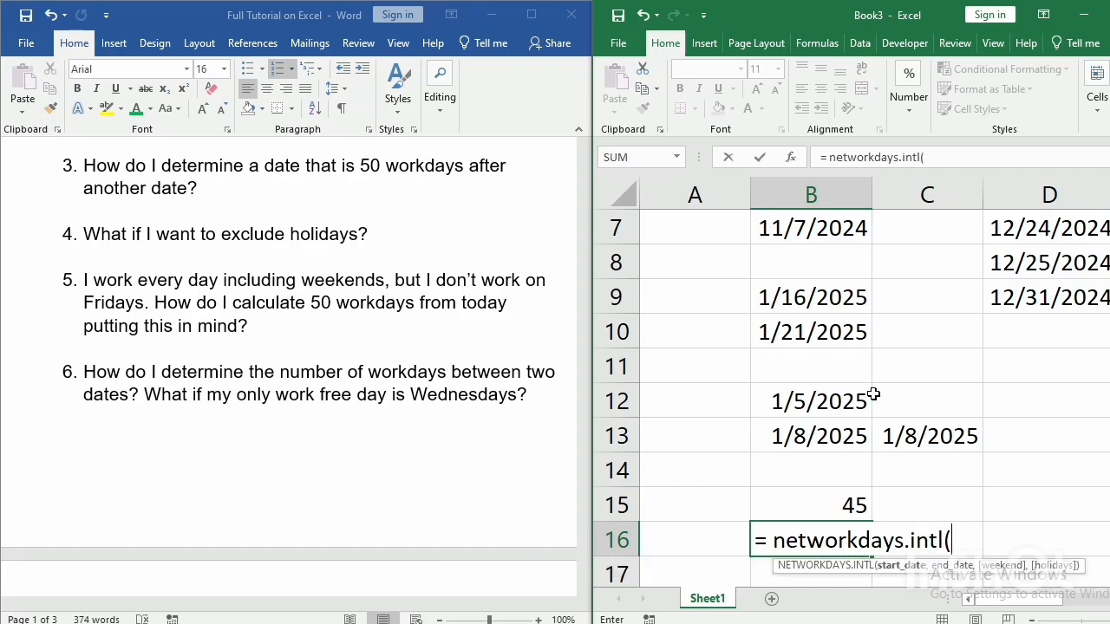
{"action": "left_click", "coordinate": [828, 227]}
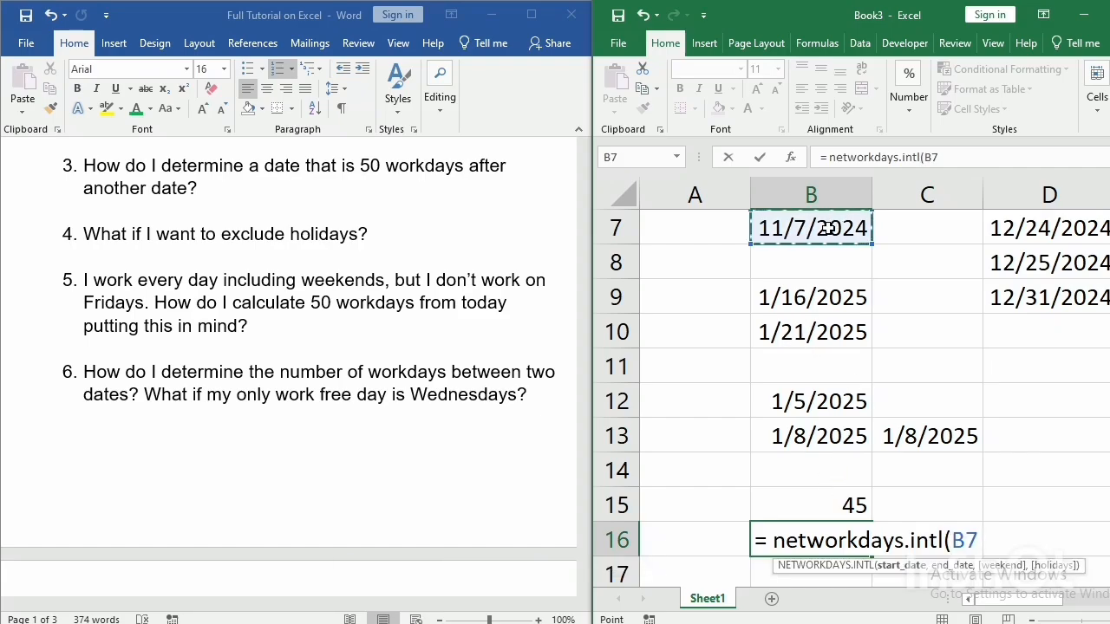
{"action": "type", "text": ","}
{"action": "left_click", "coordinate": [766, 439]}
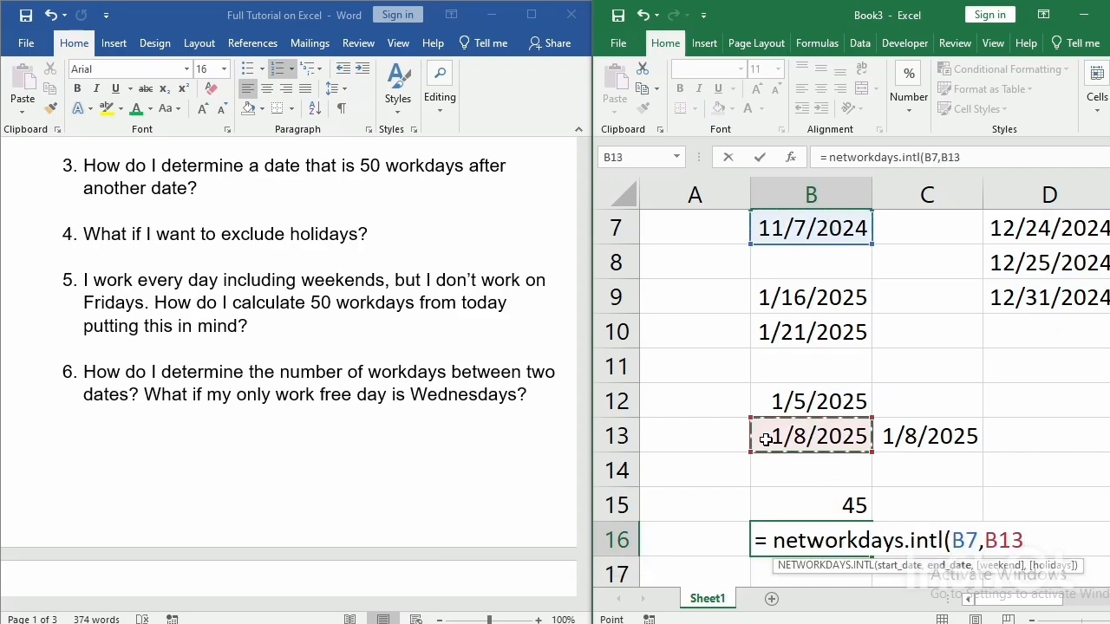
Complete the B16 formula with weekend code 14 for Wednesday only and the range D7:D9 as holidays.
{"action": "type", "text": ","}
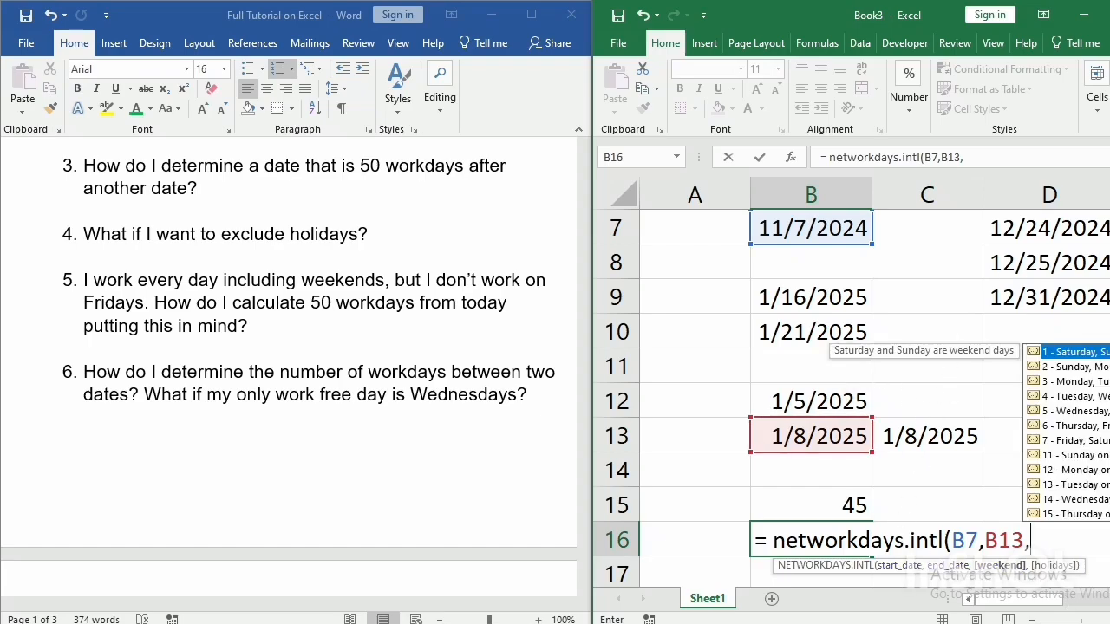
{"action": "type", "text": "14,"}
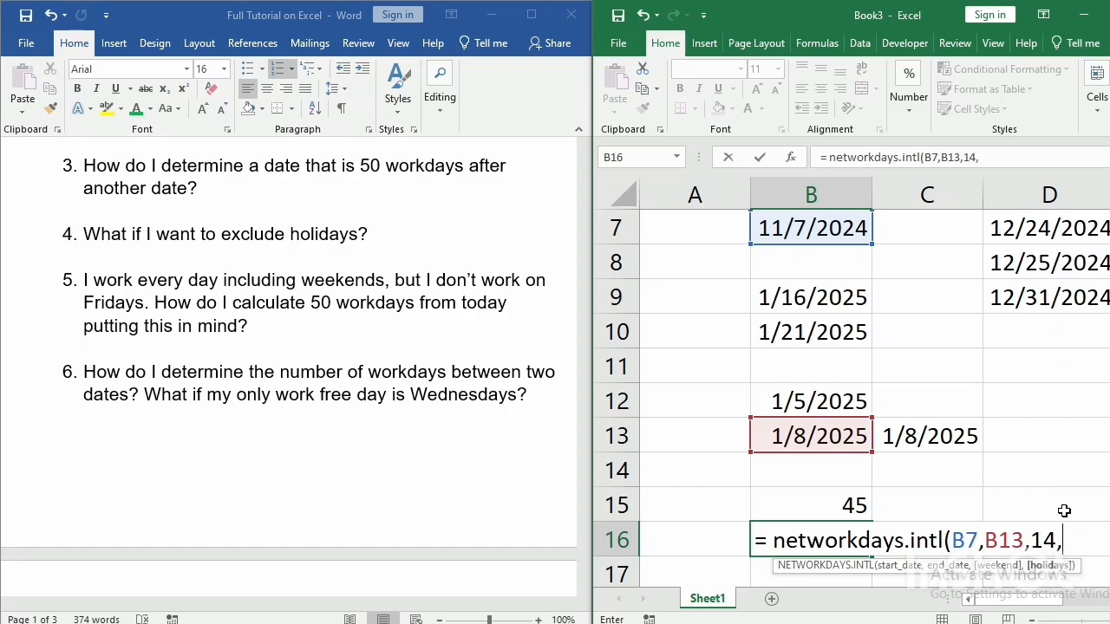
{"action": "left_click", "coordinate": [1030, 234]}
{"action": "left_click_drag", "start_coordinate": [1028, 254], "coordinate": [1038, 295]}
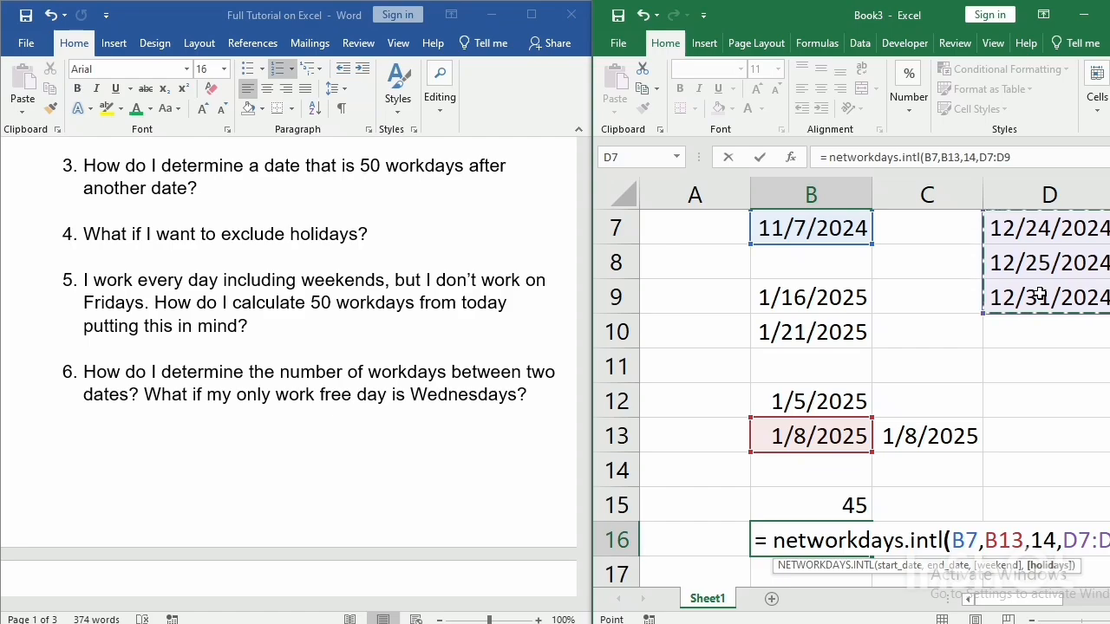
{"action": "key", "text": "Return"}
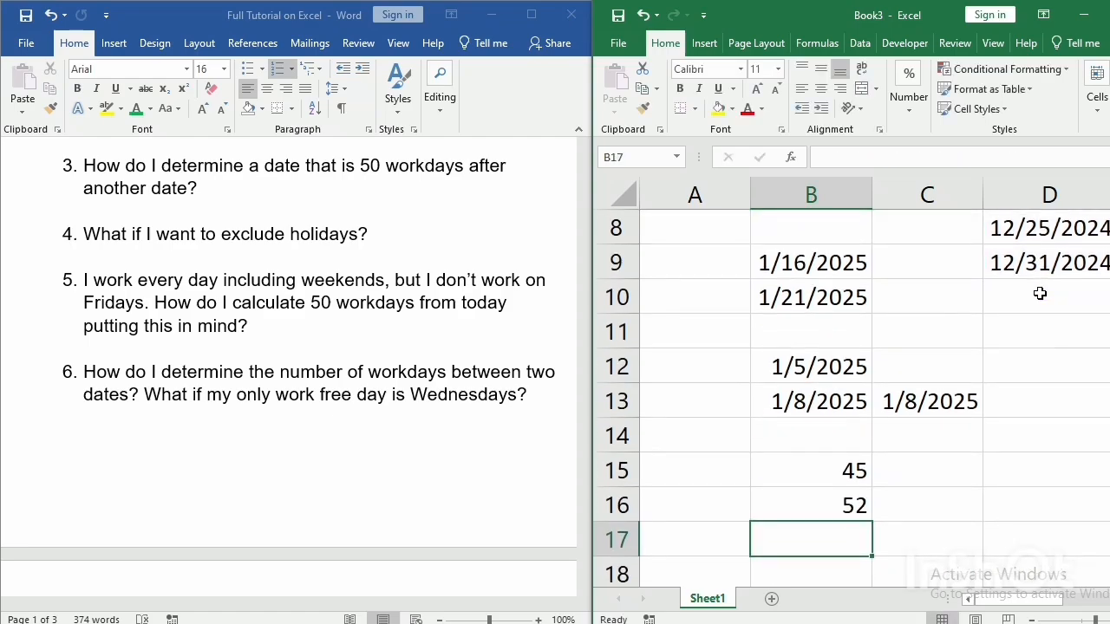
Examine the arguments of the NETWORKDAYS.INTL formula in cell B16.
{"action": "left_click", "coordinate": [778, 501]}
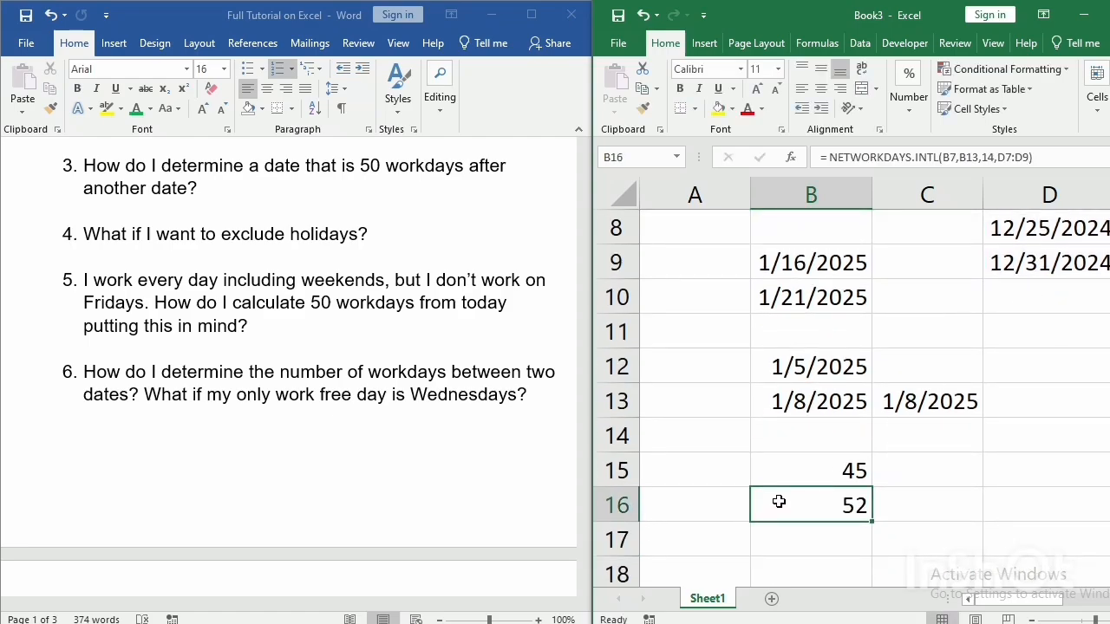
{"action": "double_click", "coordinate": [778, 501]}
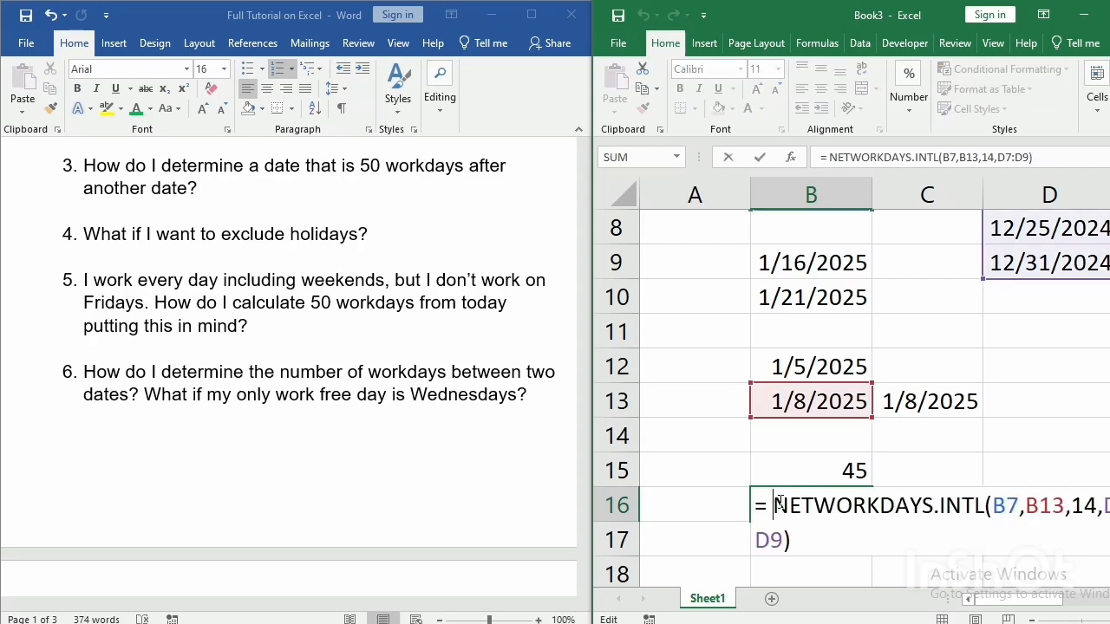
{"action": "key", "text": "Return"}
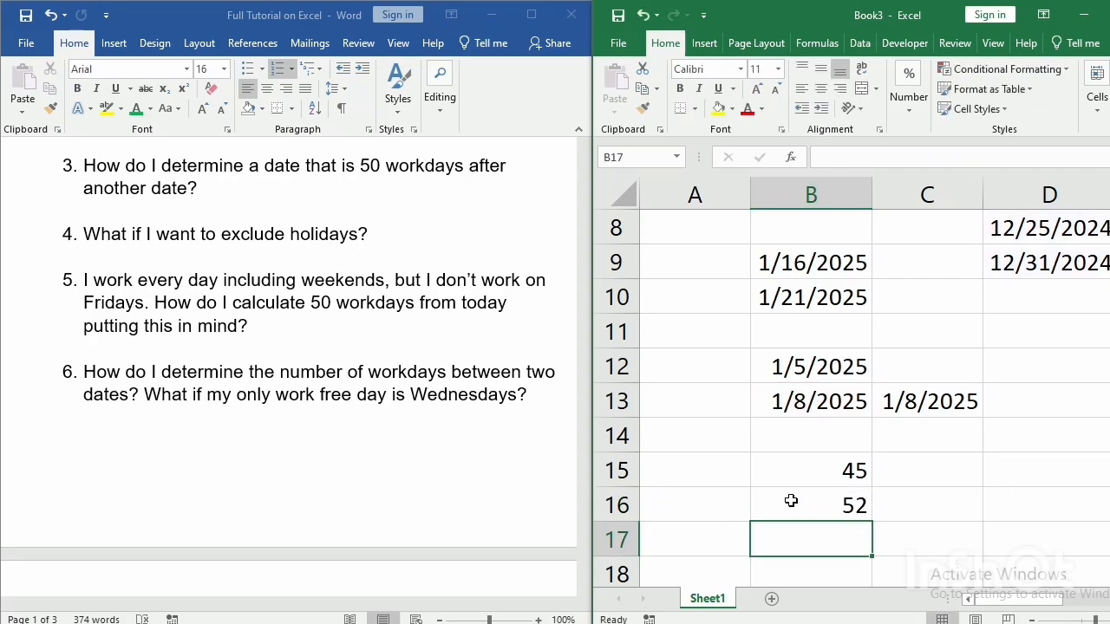
{"action": "left_click", "coordinate": [807, 509]}
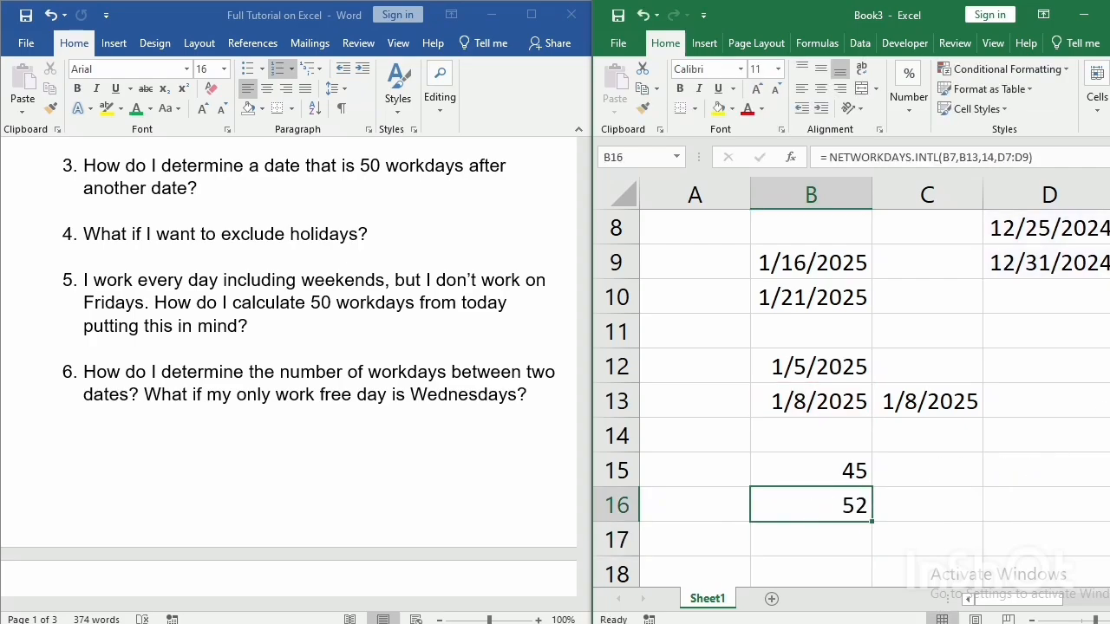
{"action": "double_click", "coordinate": [822, 506]}
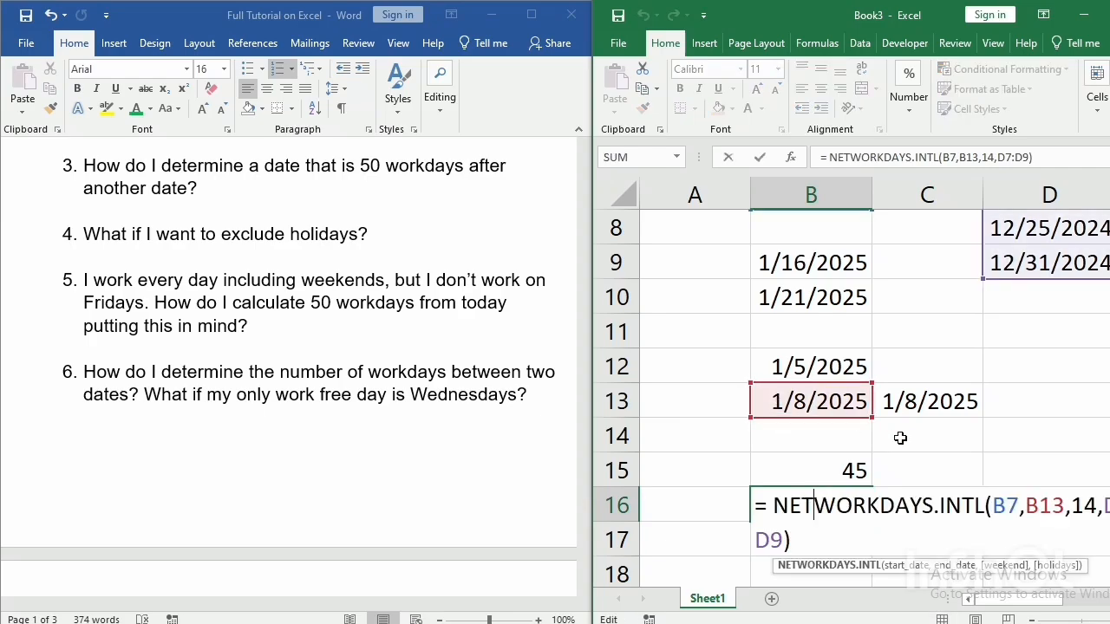
{"action": "key", "text": "Return"}
{"action": "left_click", "coordinate": [833, 509]}
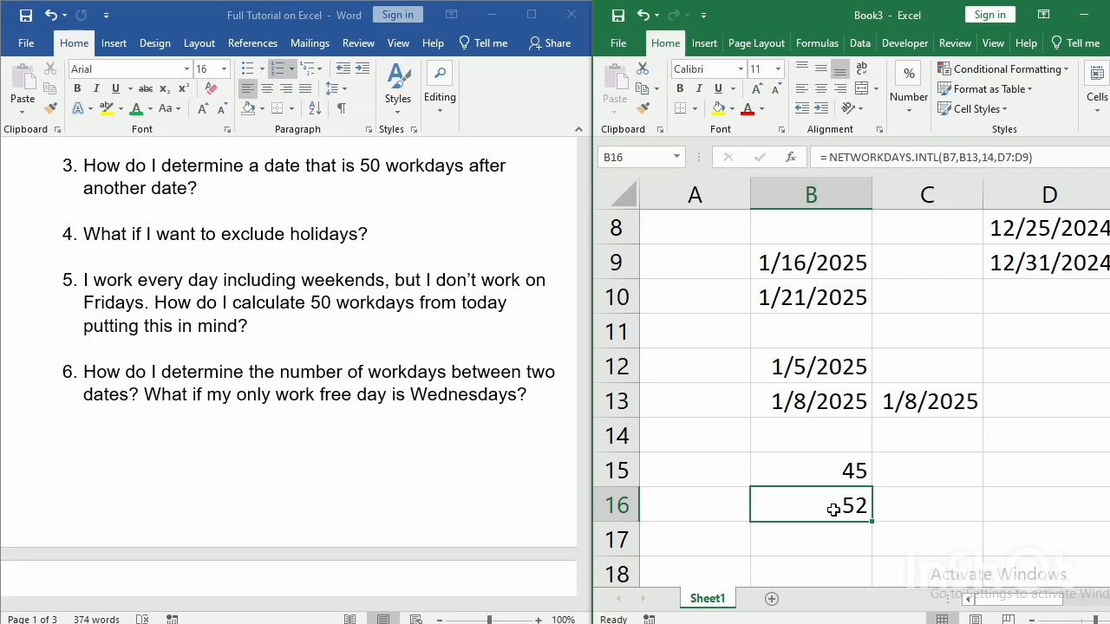
{"action": "double_click", "coordinate": [833, 510]}
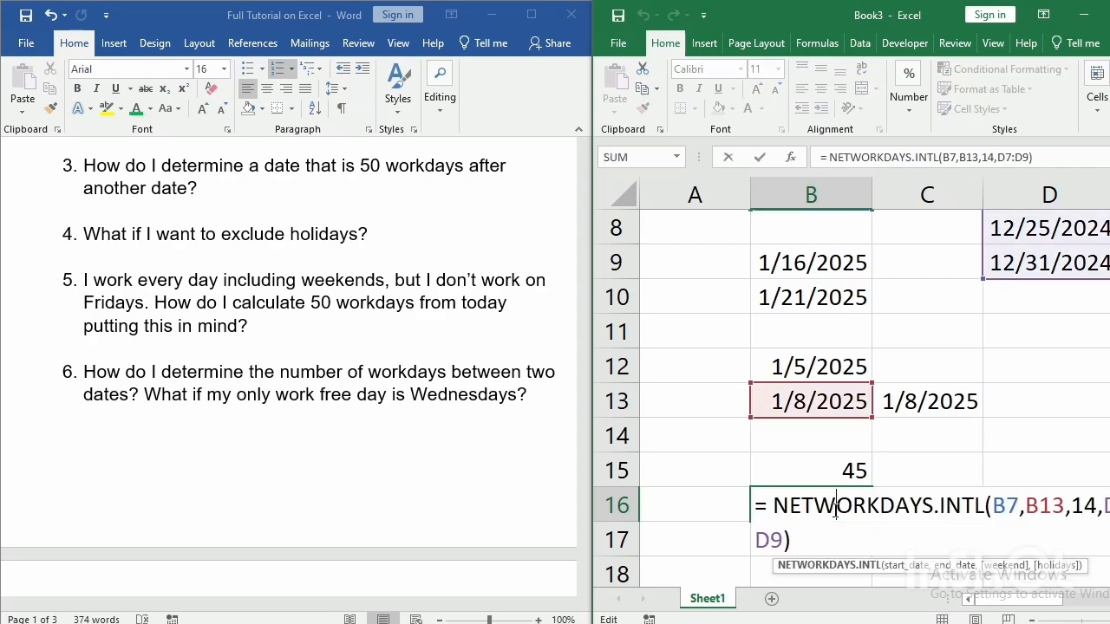
{"action": "key", "text": "Return"}
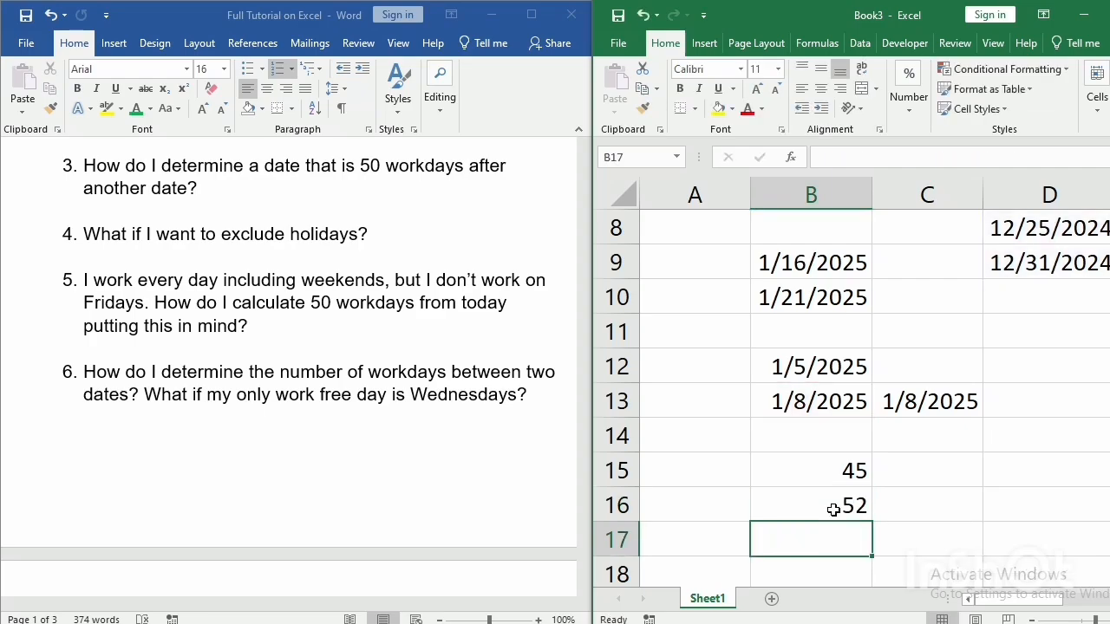
Switch to the Word document and read question 7 on extracting the month, year, day of the month and weekday from dates.
{"action": "left_click", "coordinate": [399, 460]}
{"action": "left_click", "coordinate": [400, 461]}
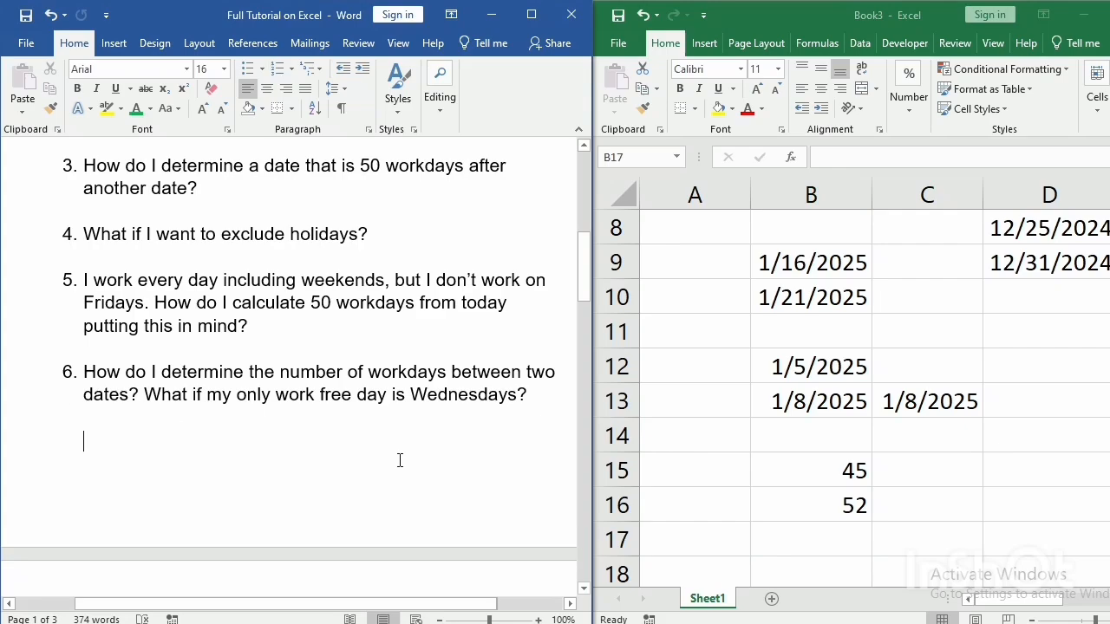
{"action": "scroll", "coordinate": [400, 461], "scroll_direction": "down", "scroll_amount": 3}
{"action": "scroll", "coordinate": [399, 461], "scroll_direction": "down", "scroll_amount": 7}
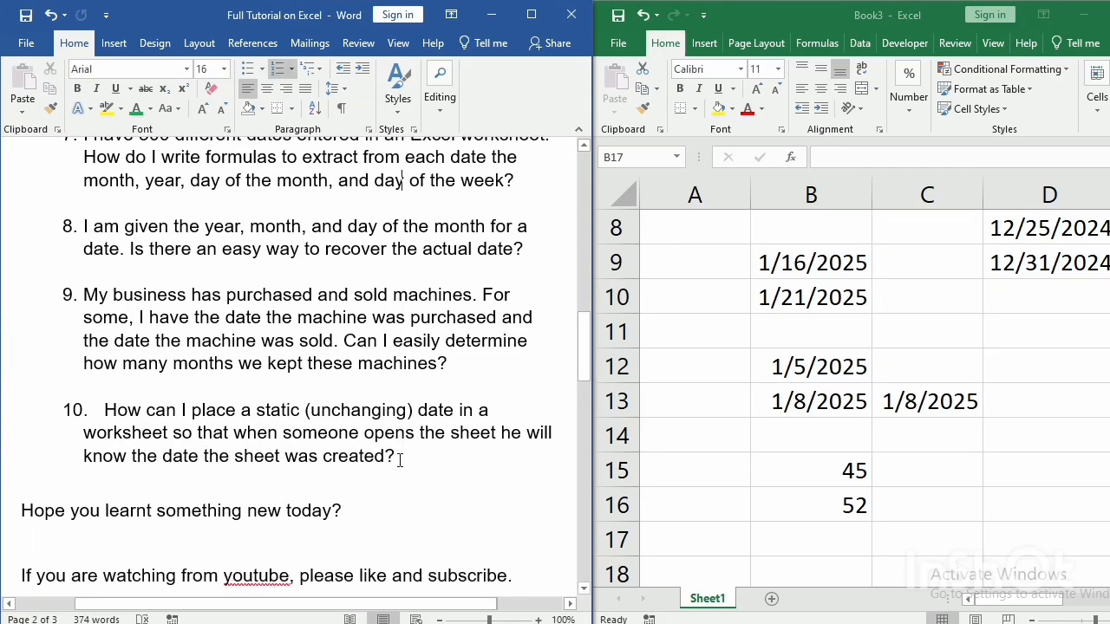
{"action": "scroll", "coordinate": [400, 461], "scroll_direction": "up", "scroll_amount": 5}
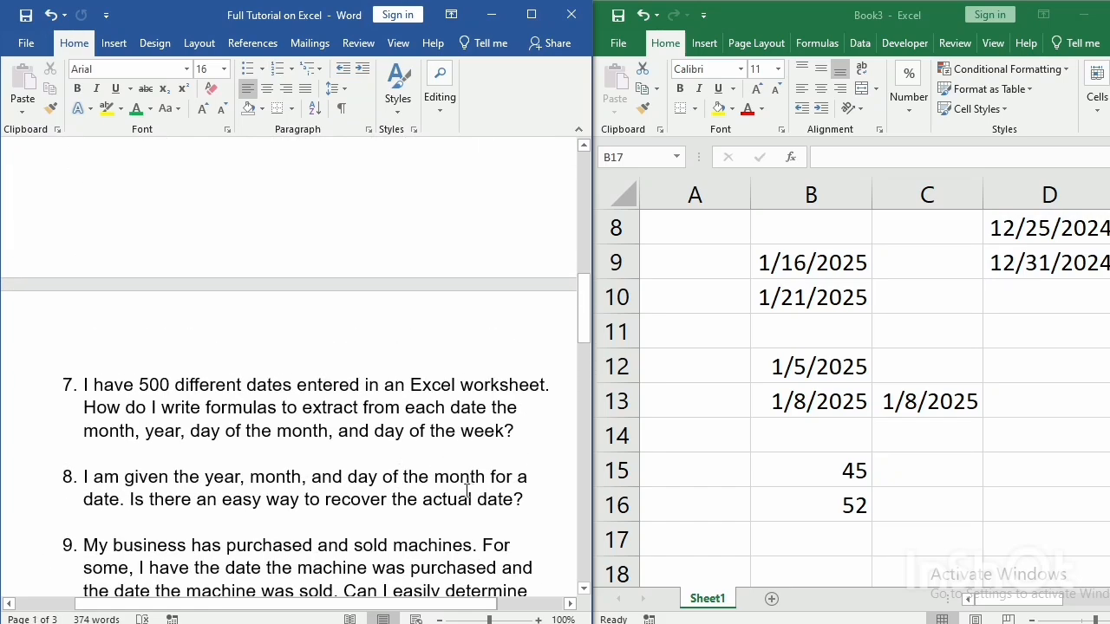
{"action": "left_click", "coordinate": [294, 400]}
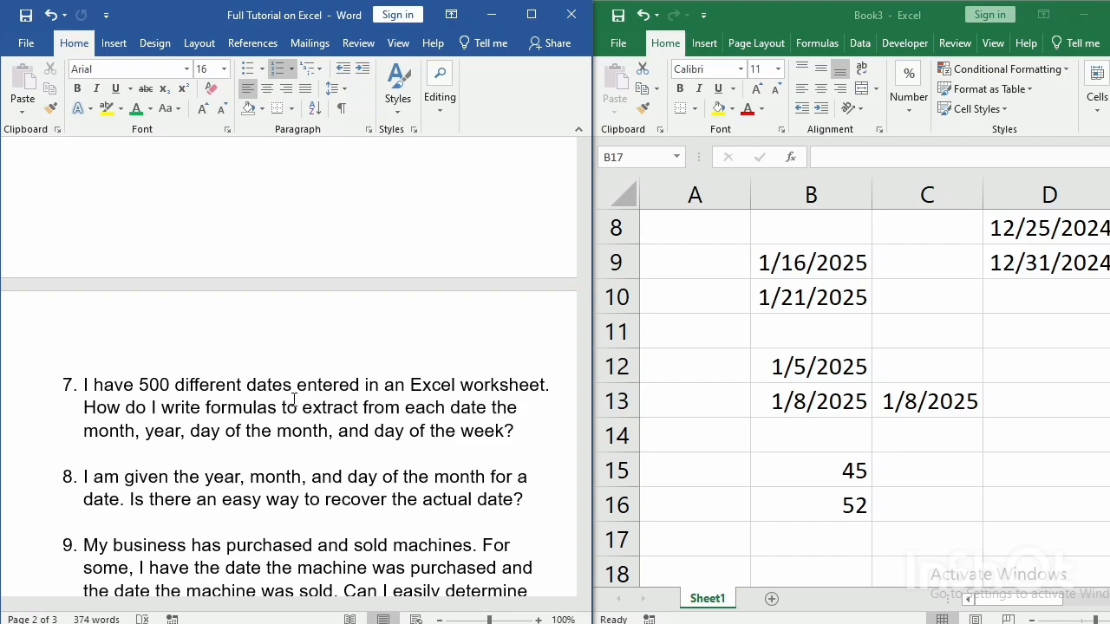
Switch back to the Excel workbook and clear the date in cell C13.
{"action": "left_click", "coordinate": [902, 397]}
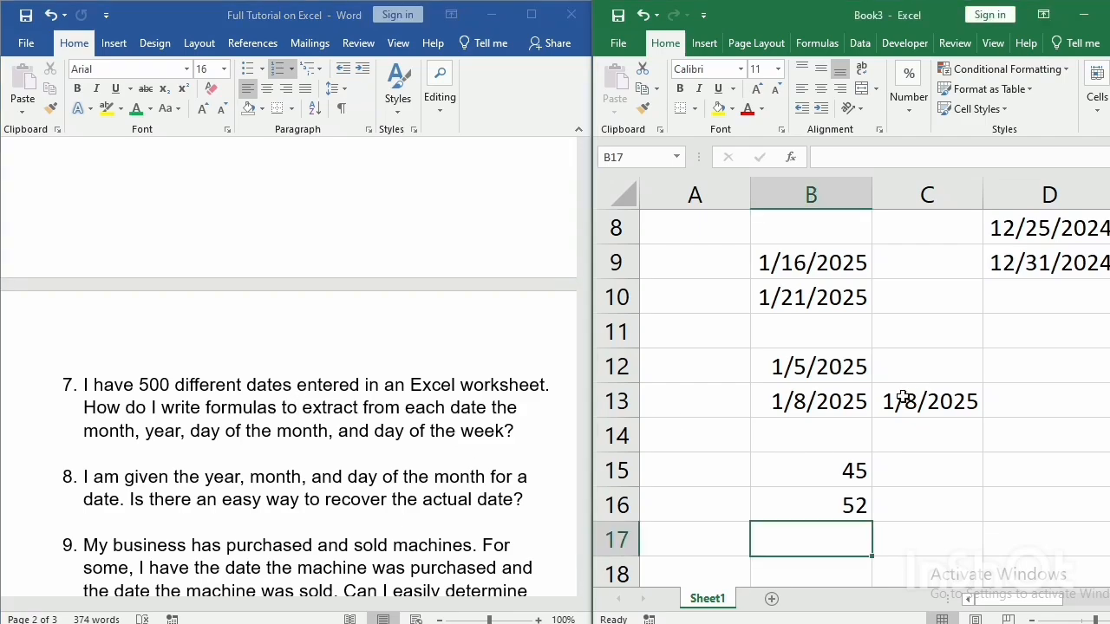
{"action": "left_click", "coordinate": [903, 397]}
{"action": "key", "text": "Delete"}
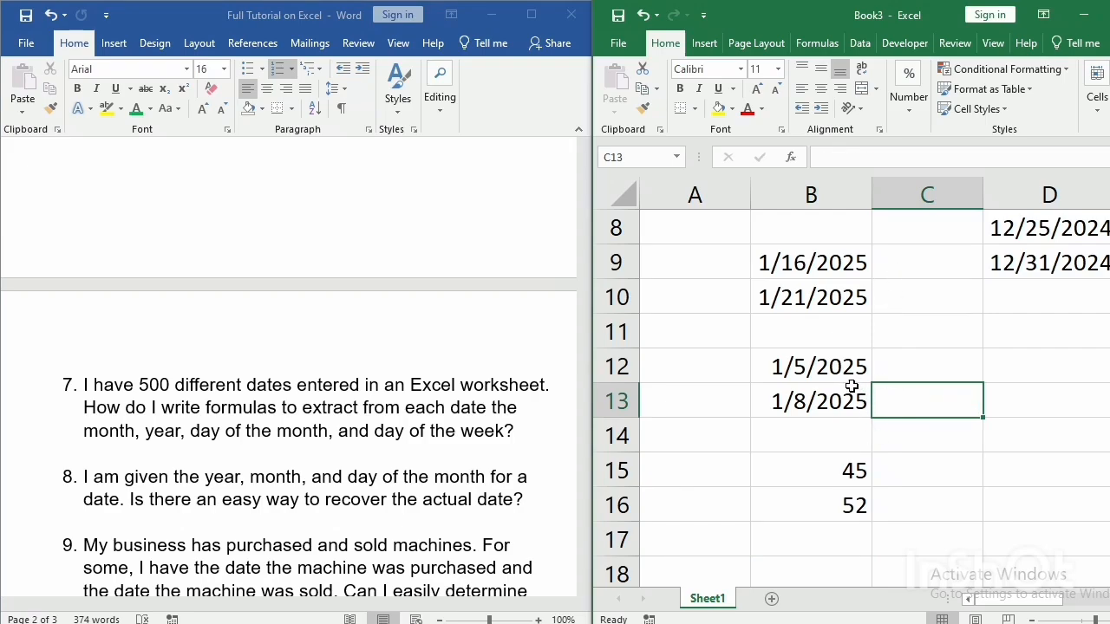
Clear the two workday count formulas from cells B15:B16 and select cell B14.
{"action": "left_click", "coordinate": [843, 361]}
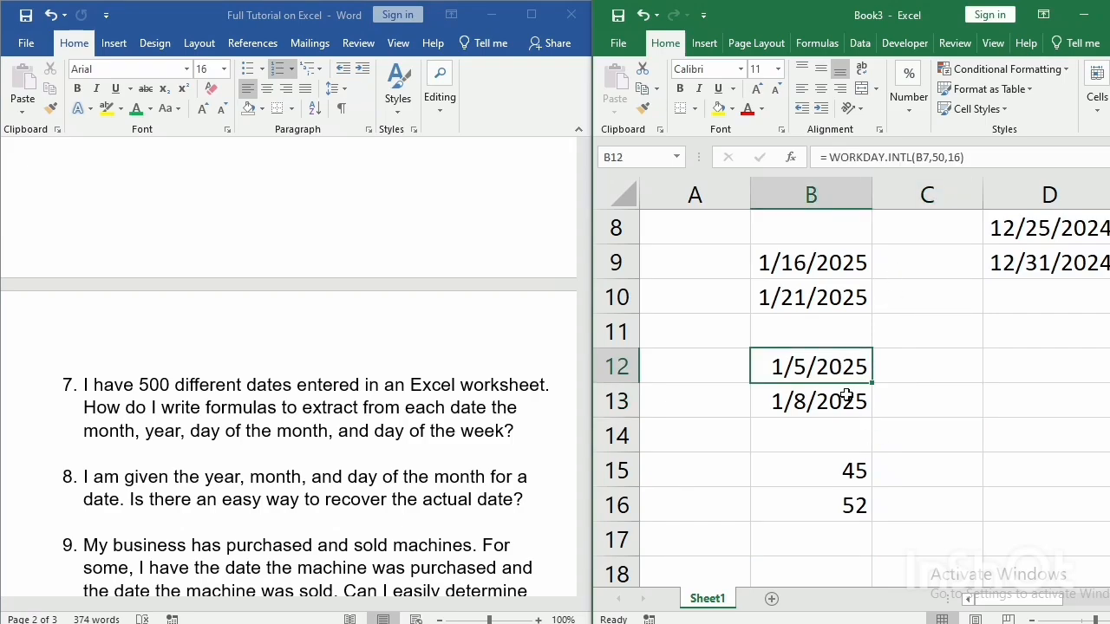
{"action": "left_click", "coordinate": [846, 397]}
{"action": "right_click", "coordinate": [836, 480]}
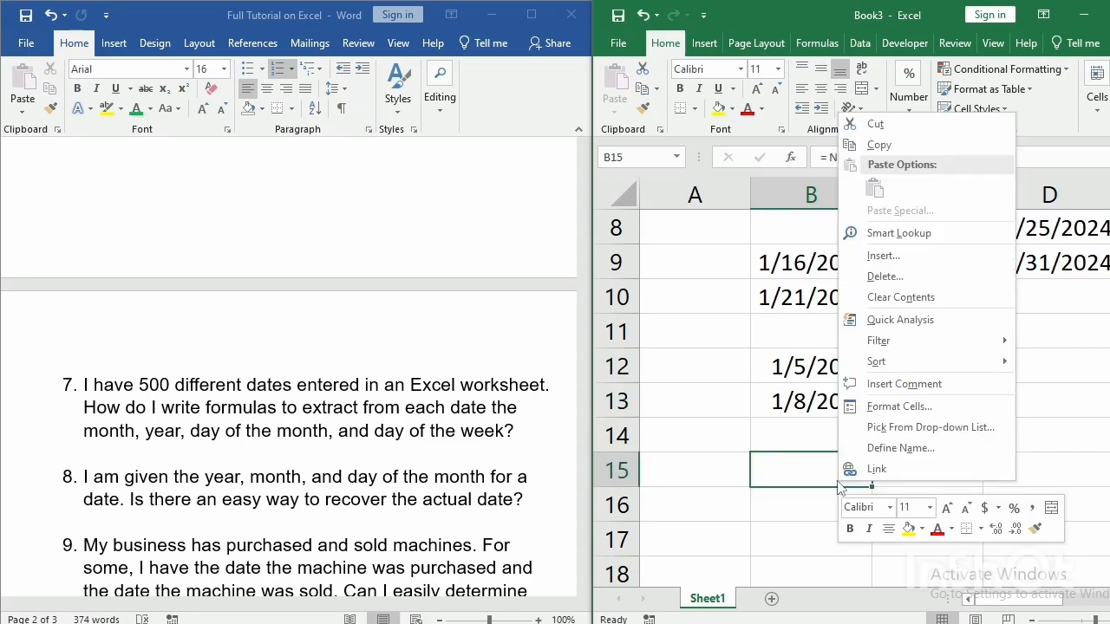
{"action": "key", "text": "Escape"}
{"action": "left_click_drag", "start_coordinate": [837, 481], "coordinate": [847, 505]}
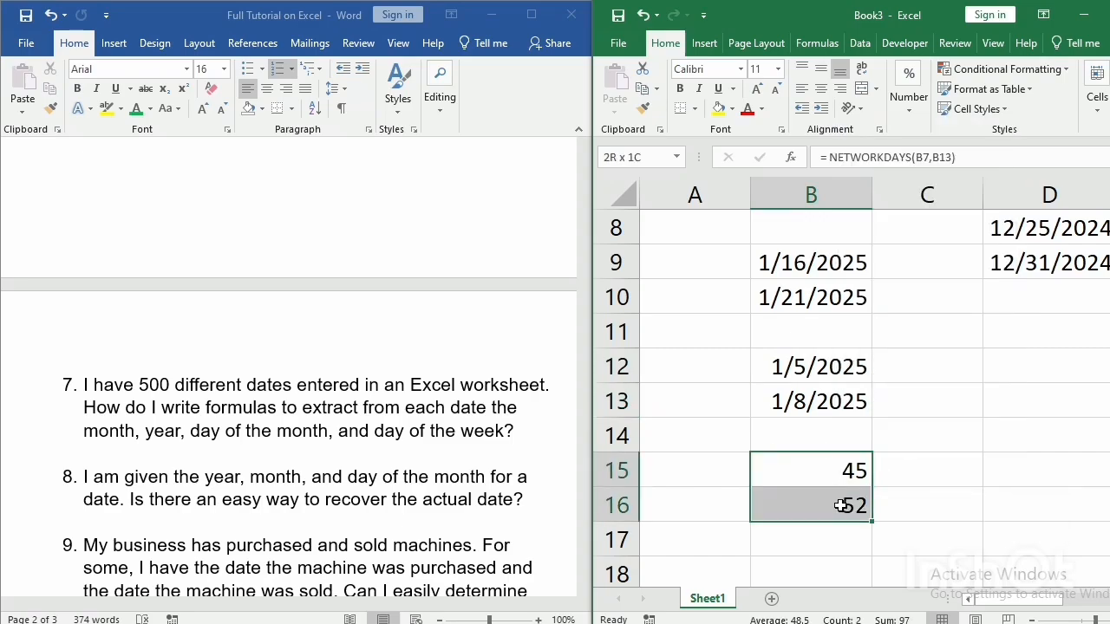
{"action": "key", "text": "Delete"}
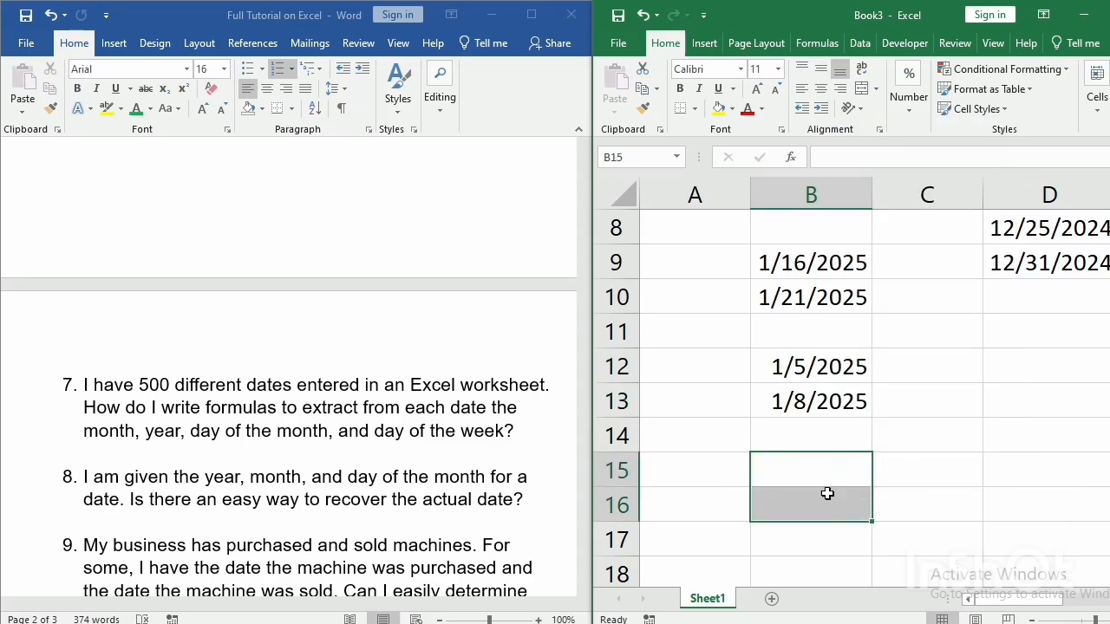
{"action": "left_click", "coordinate": [802, 436]}
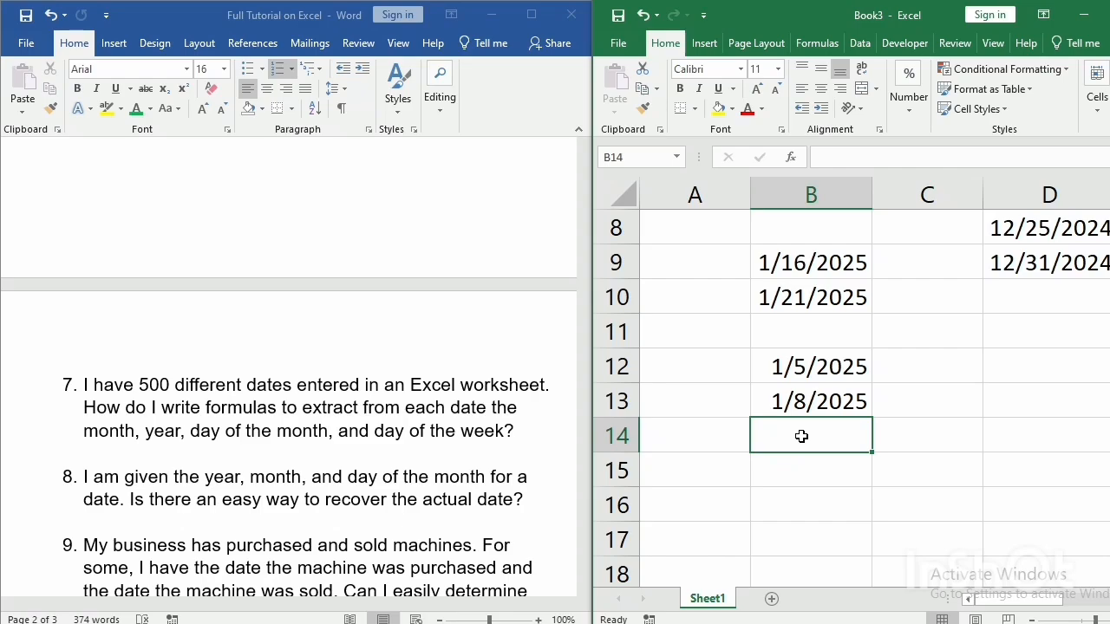
{"action": "left_click", "coordinate": [921, 372]}
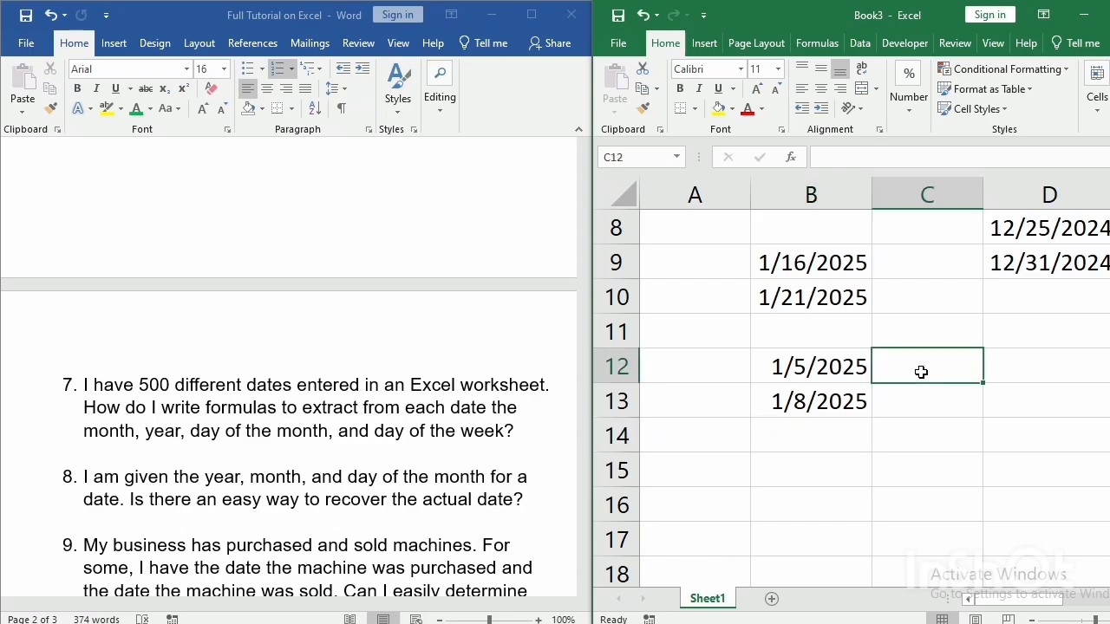
{"action": "type", "text": "="}
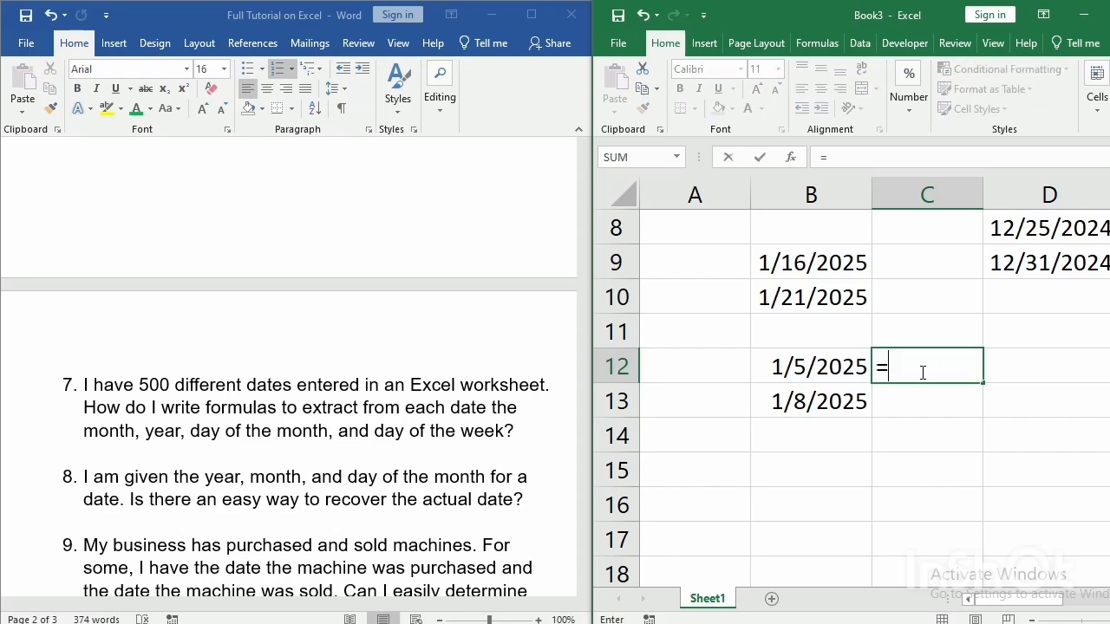
{"action": "key", "text": "BackSpace"}
{"action": "key", "text": "BackSpace"}
Enter the date 1/10/2025 in cell B14 below the other two dates.
{"action": "left_click", "coordinate": [782, 434]}
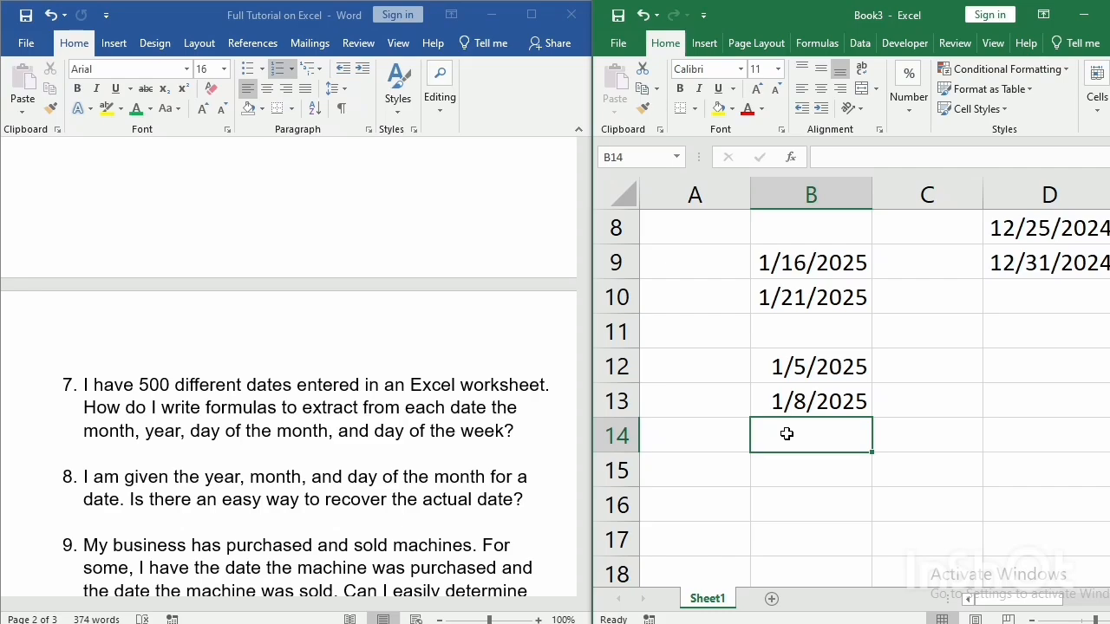
{"action": "type", "text": "1/1"}
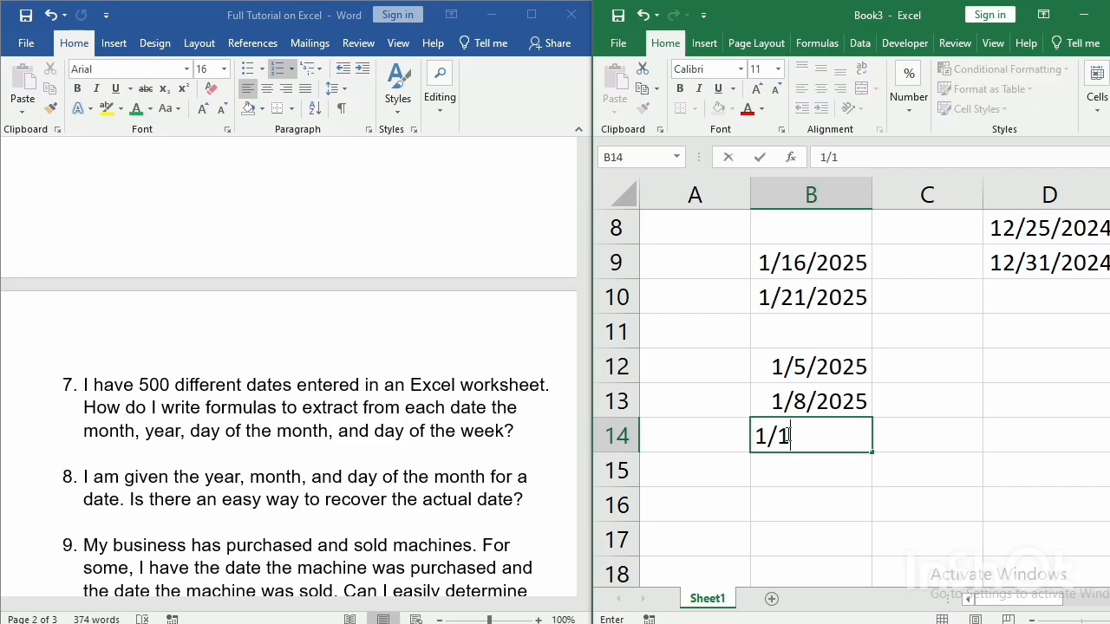
{"action": "type", "text": "-/2025"}
{"action": "key", "text": "ctrl+Return"}
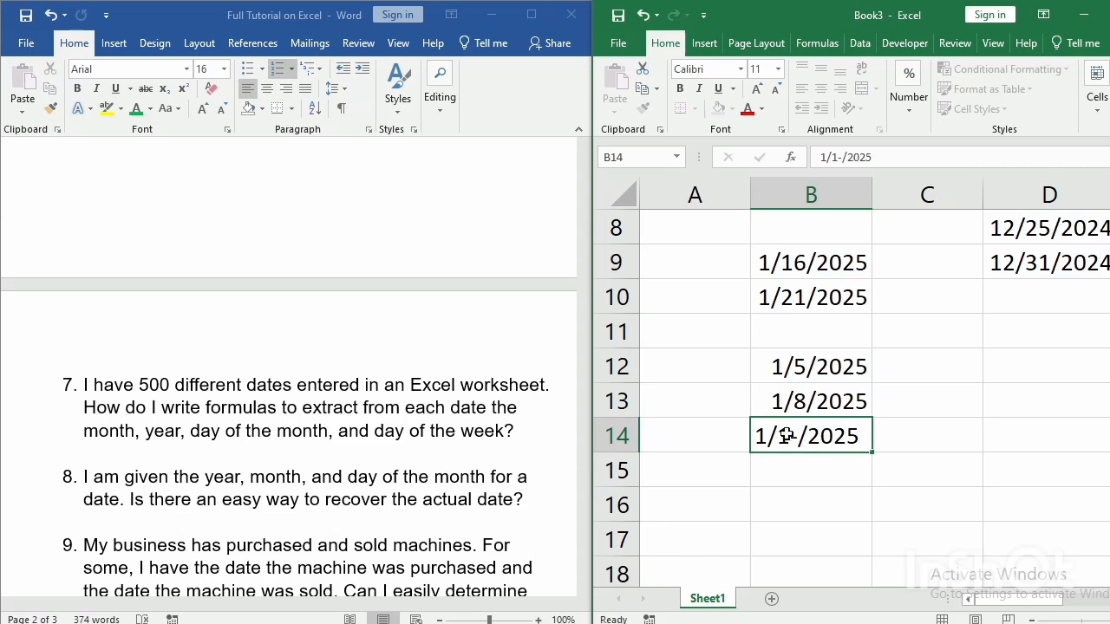
{"action": "key", "text": "Return"}
{"action": "double_click", "coordinate": [789, 435]}
{"action": "key", "text": "Delete"}
{"action": "type", "text": "0"}
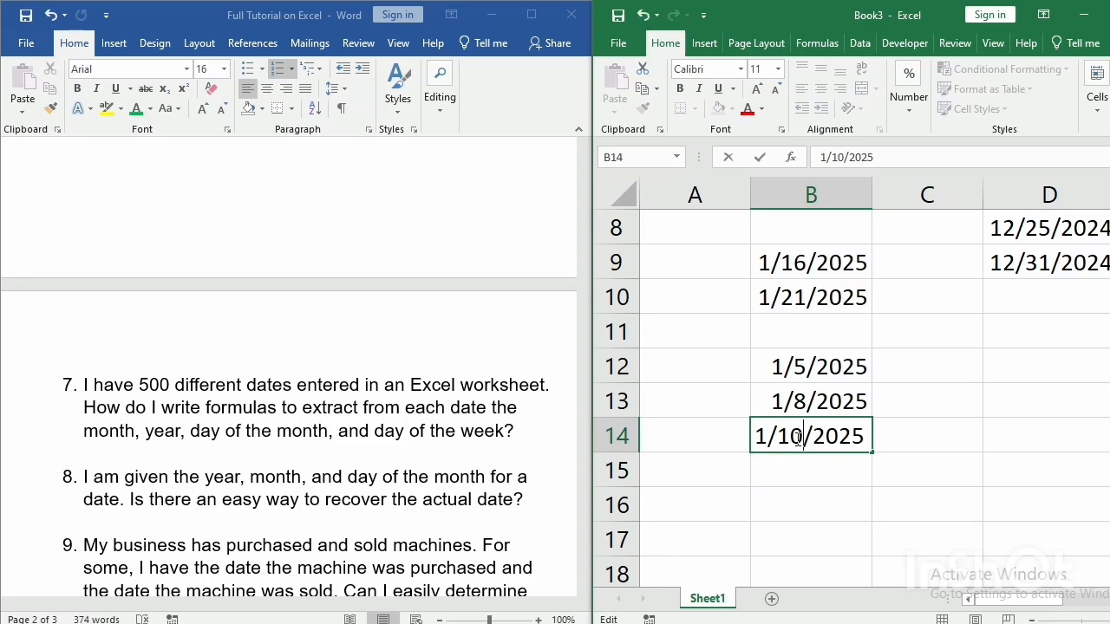
{"action": "key", "text": "Return"}
Extract the day of the month with =DAY(B12) in cell C12 and fill the formula down to C14.
{"action": "left_click", "coordinate": [915, 365]}
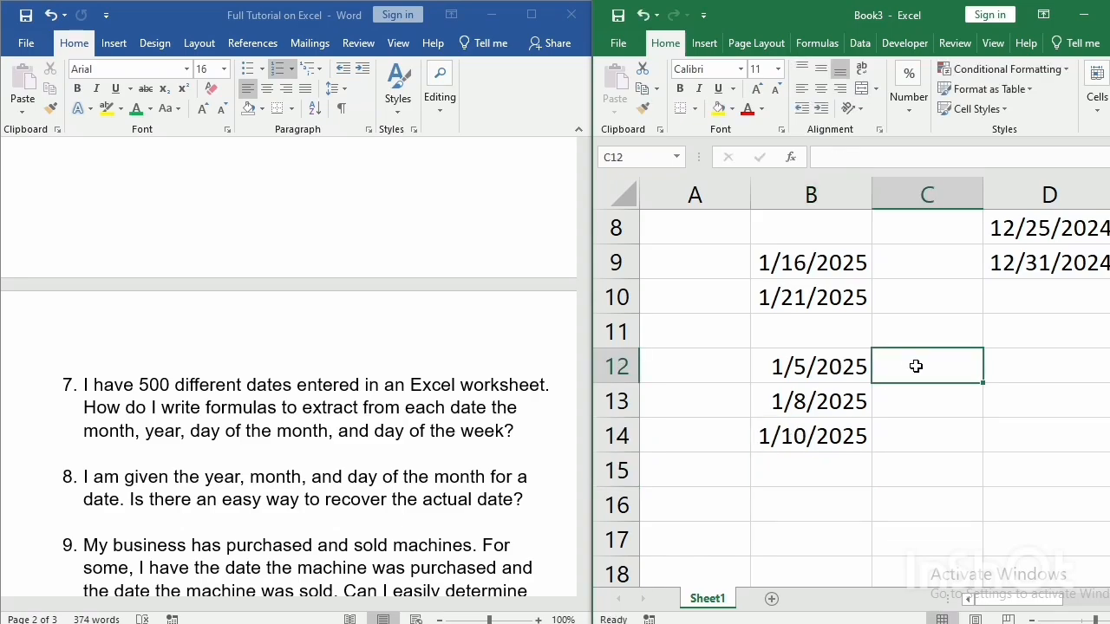
{"action": "type", "text": "="}
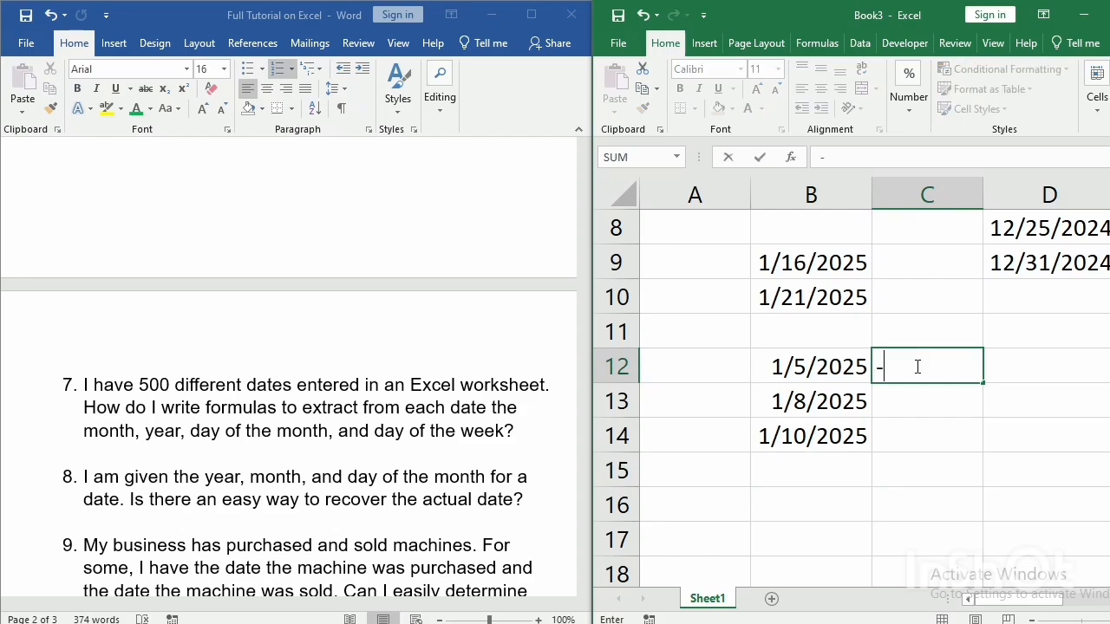
{"action": "key", "text": "Escape"}
{"action": "type", "text": "= da"}
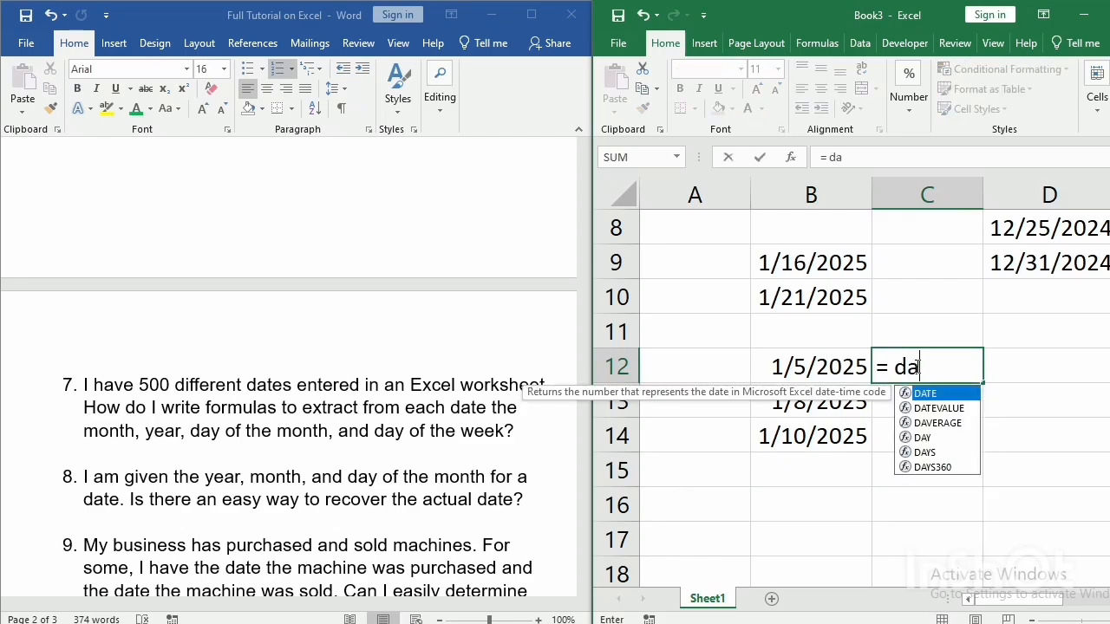
{"action": "type", "text": "y("}
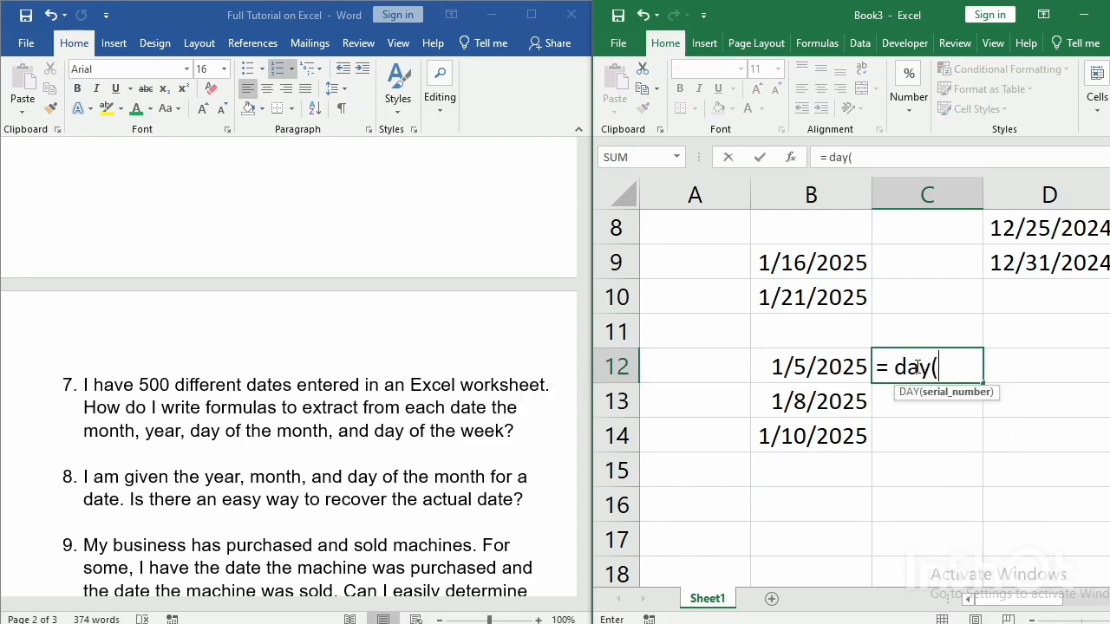
{"action": "left_click", "coordinate": [841, 367]}
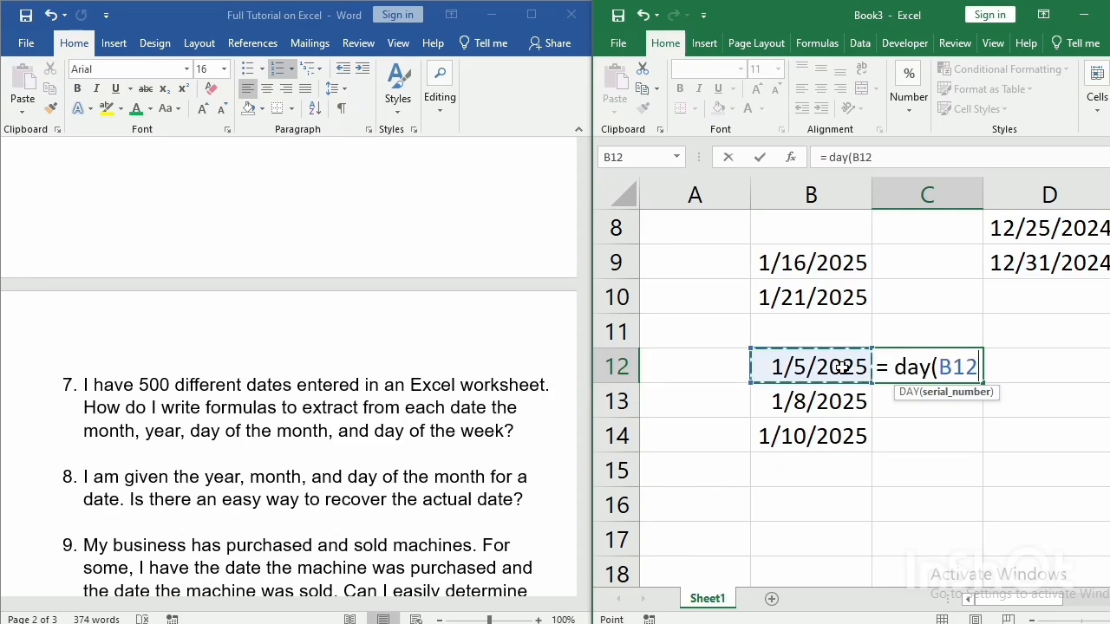
{"action": "type", "text": ")"}
{"action": "key", "text": "Return"}
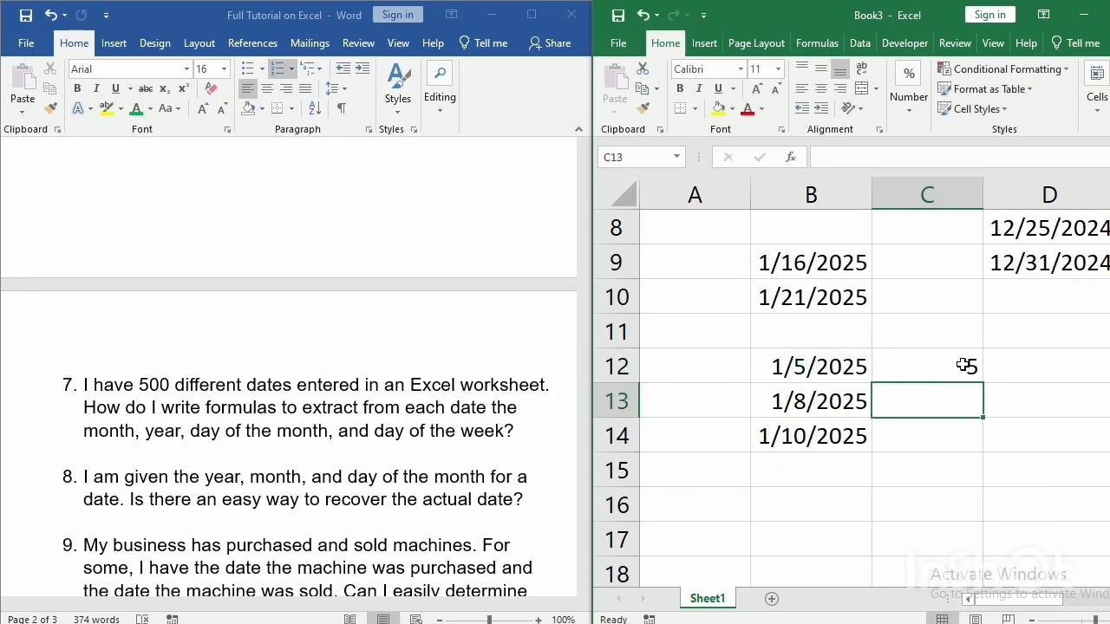
{"action": "left_click", "coordinate": [960, 364]}
{"action": "left_click_drag", "start_coordinate": [985, 381], "coordinate": [983, 445]}
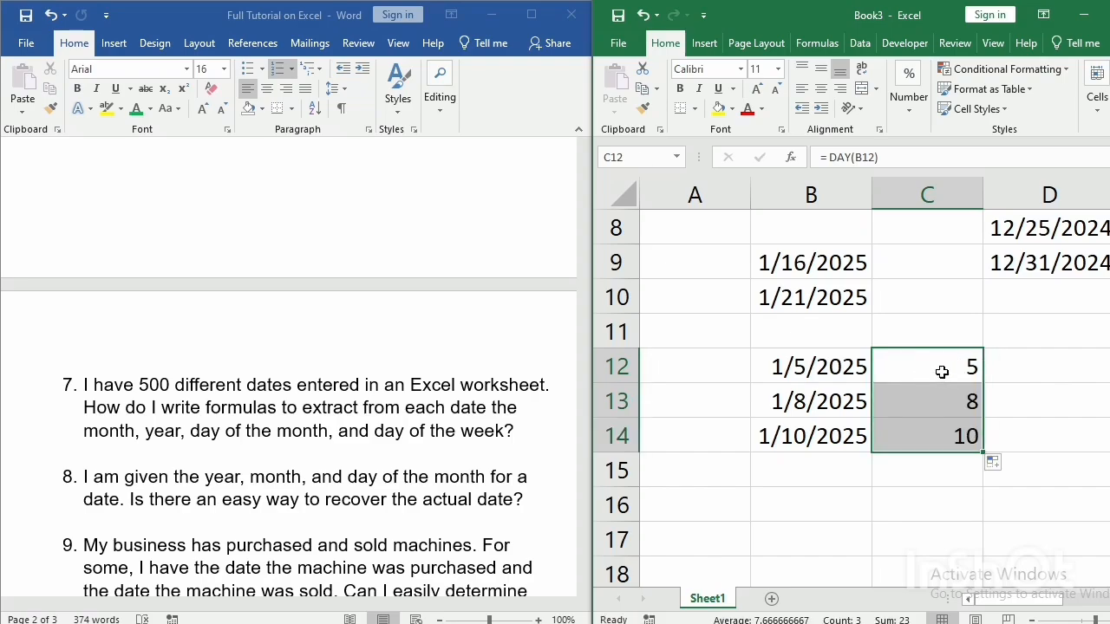
Extract the month number with =MONTH(B12) in cell D12 and fill the formula down to D14.
{"action": "left_click", "coordinate": [1038, 367]}
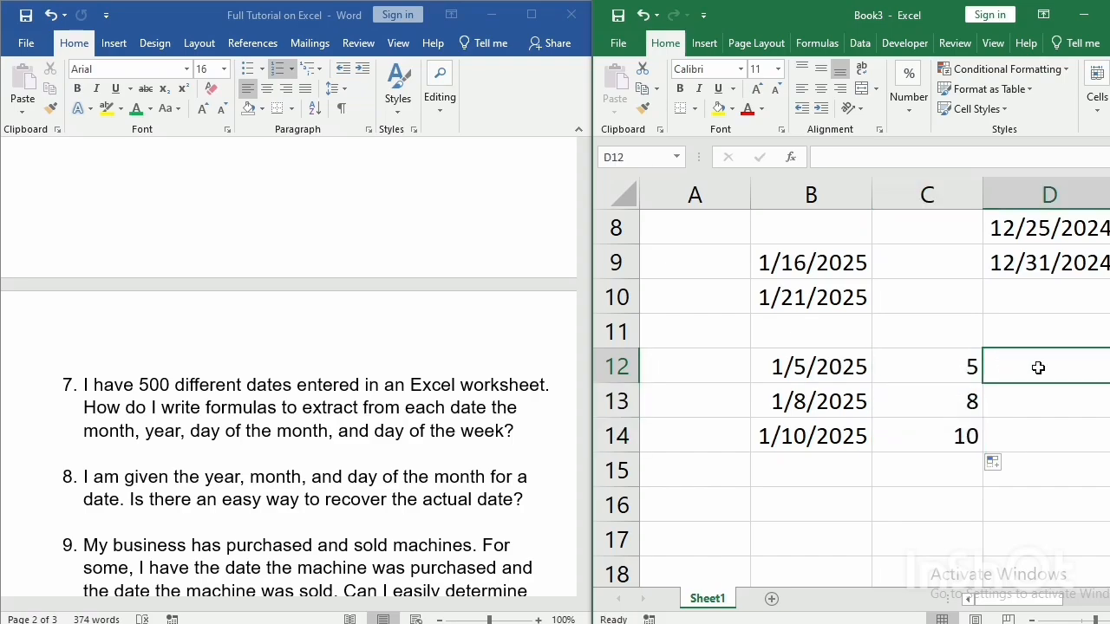
{"action": "type", "text": "= m"}
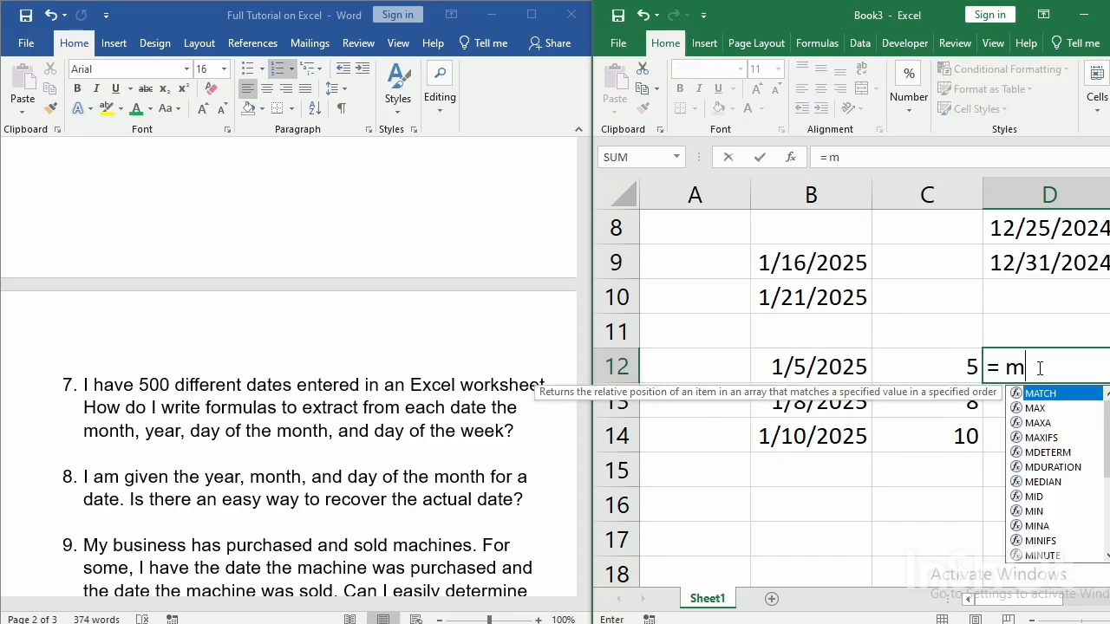
{"action": "type", "text": "onth"}
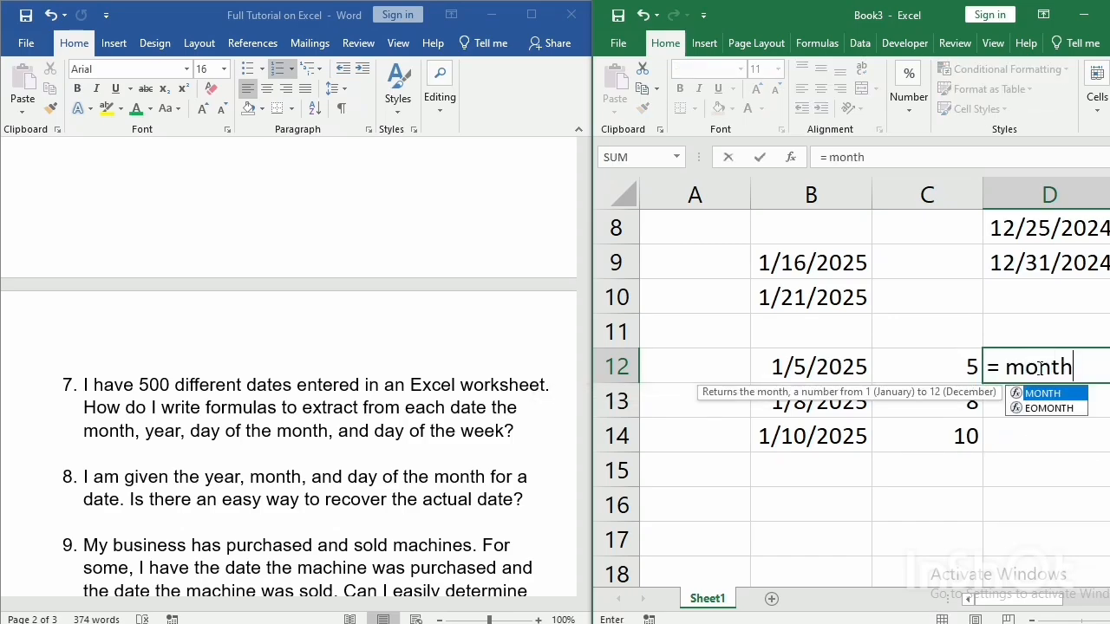
{"action": "type", "text": "("}
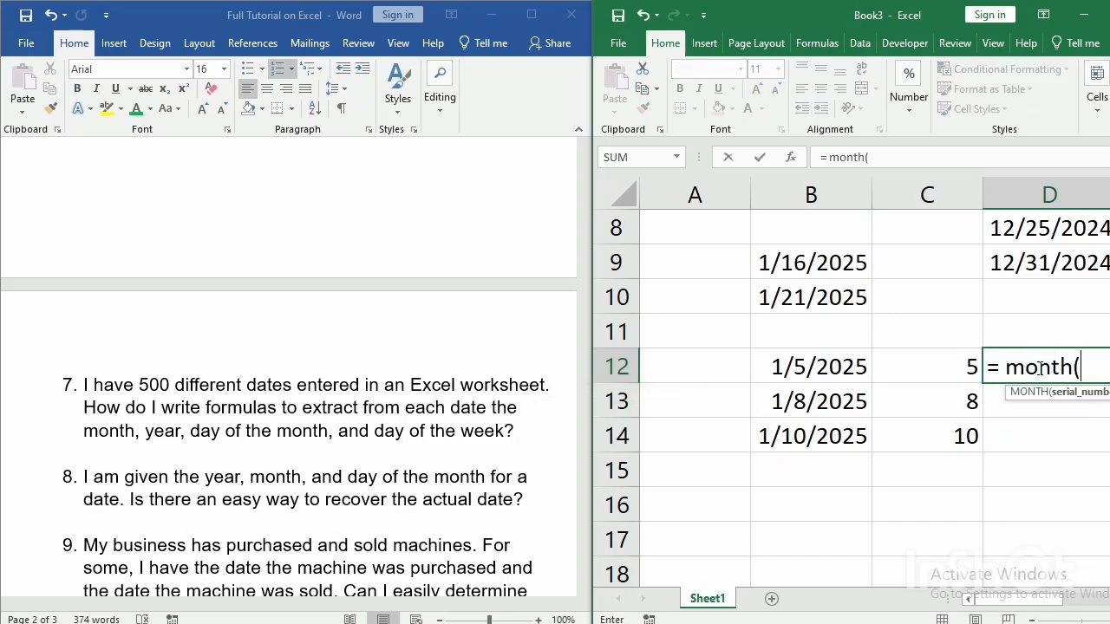
{"action": "left_click", "coordinate": [858, 371]}
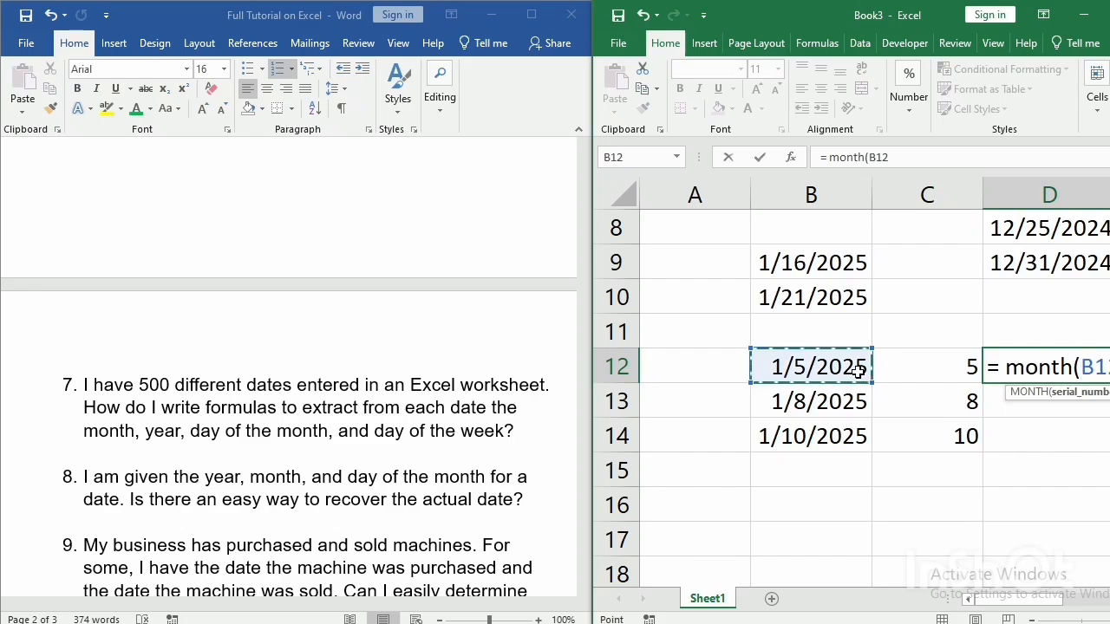
{"action": "key", "text": "Return"}
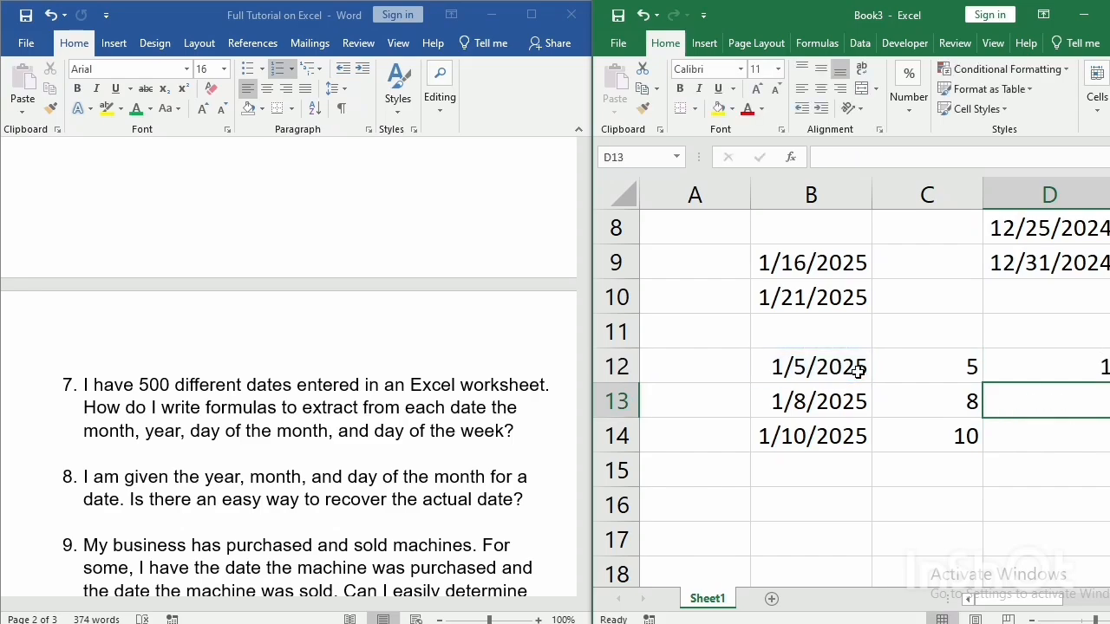
{"action": "left_click", "coordinate": [1067, 371]}
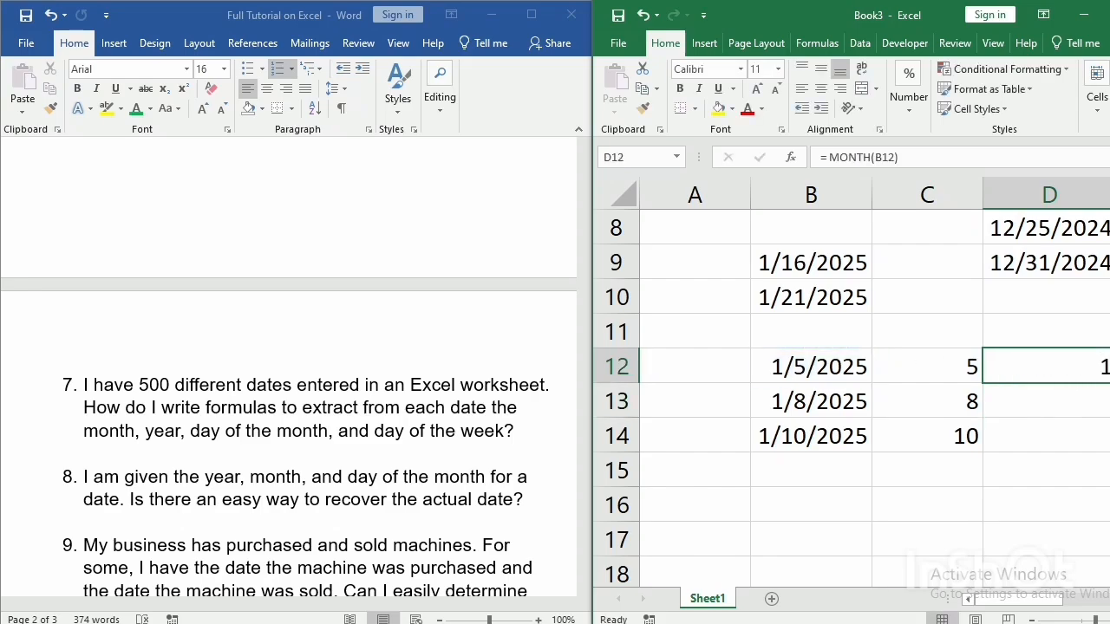
{"action": "left_click_drag", "start_coordinate": [1108, 383], "coordinate": [1108, 447]}
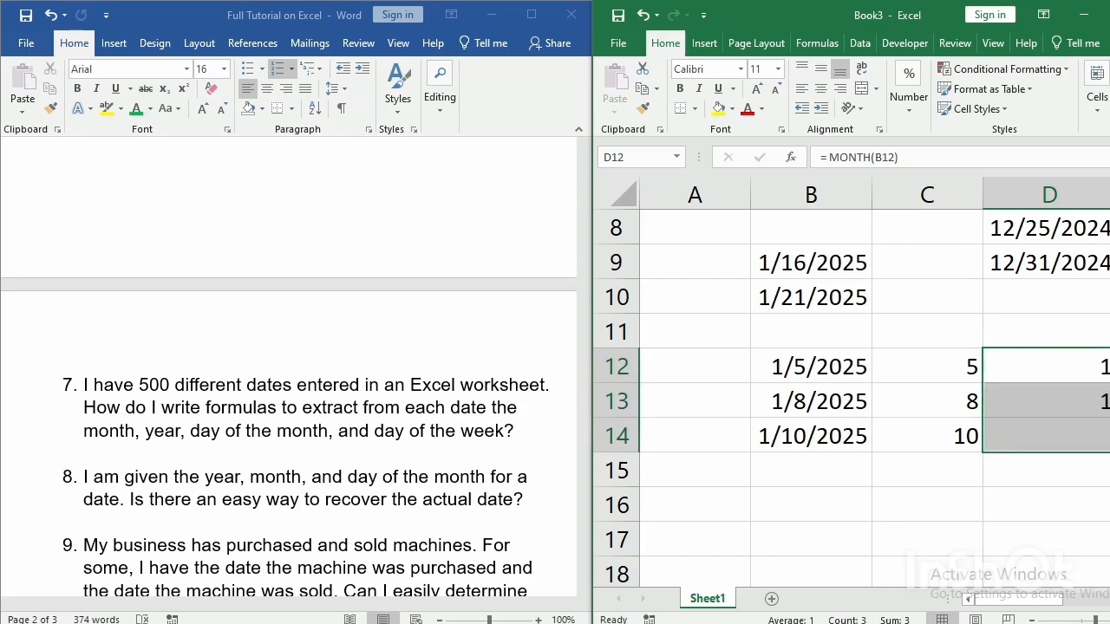
{"action": "left_click_drag", "start_coordinate": [991, 601], "coordinate": [1013, 600]}
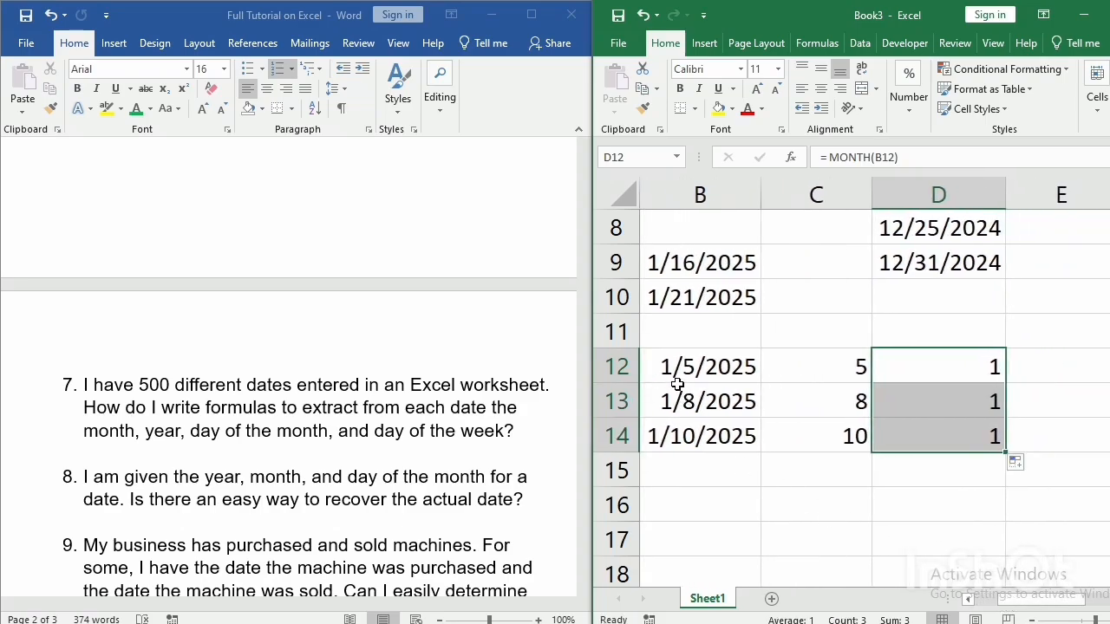
{"action": "left_click", "coordinate": [677, 382]}
{"action": "double_click", "coordinate": [676, 399]}
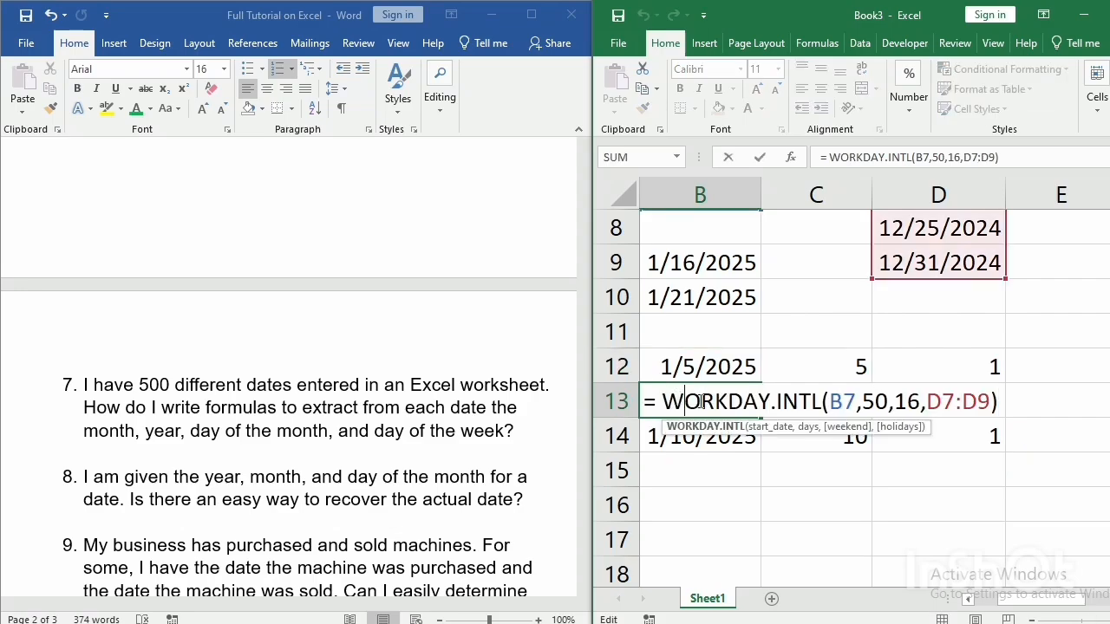
{"action": "key", "text": "Return"}
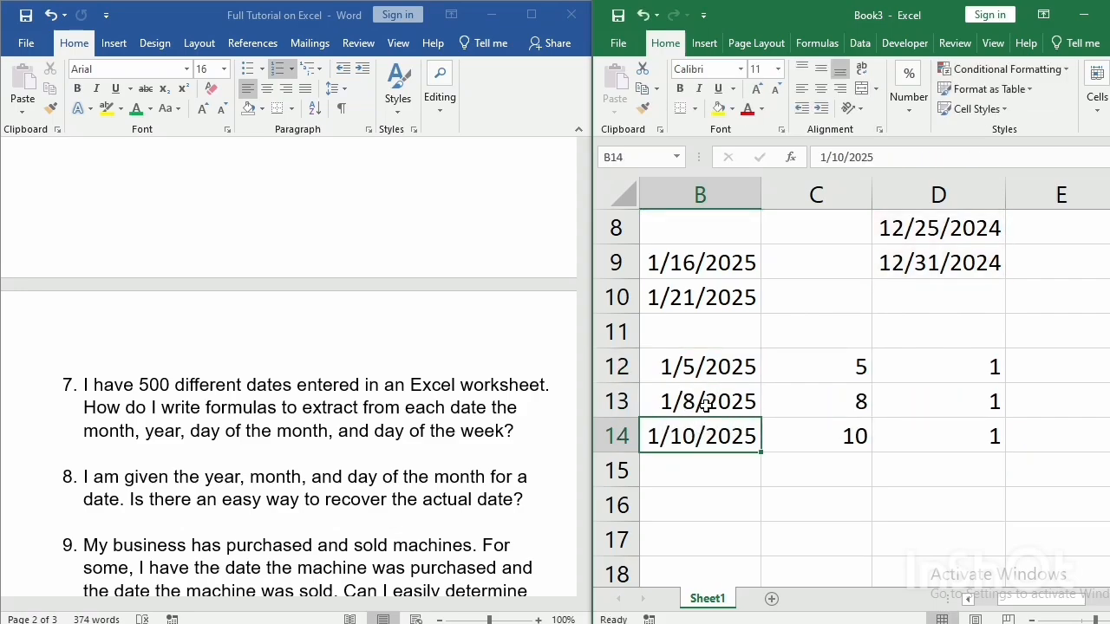
Change the date in cell B14 to 5/10/2024.
{"action": "double_click", "coordinate": [655, 438]}
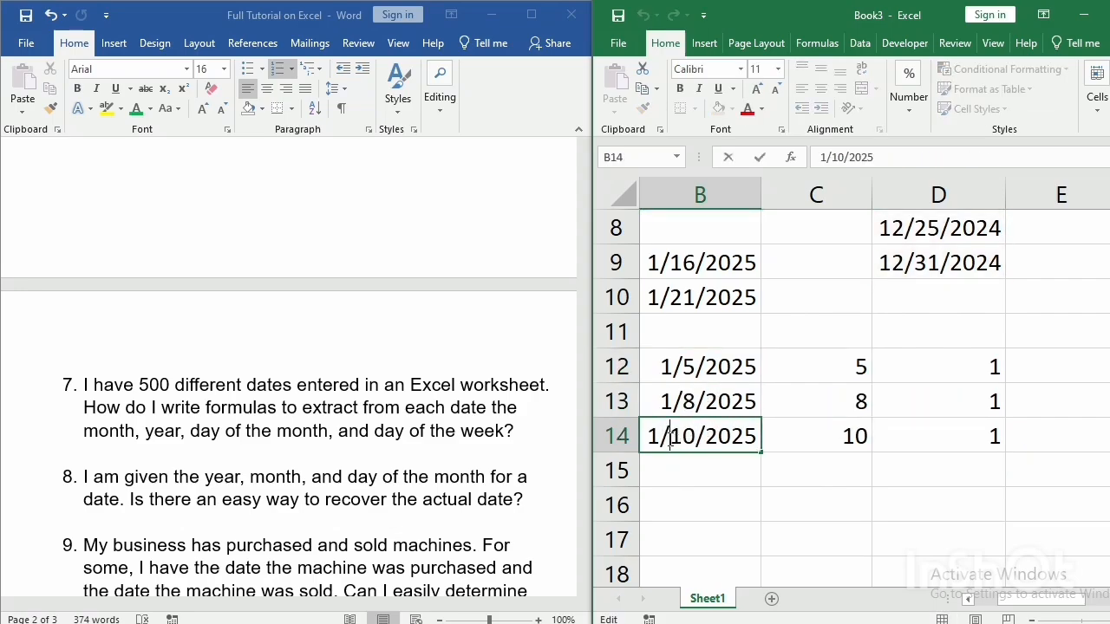
{"action": "key", "text": "BackSpace"}
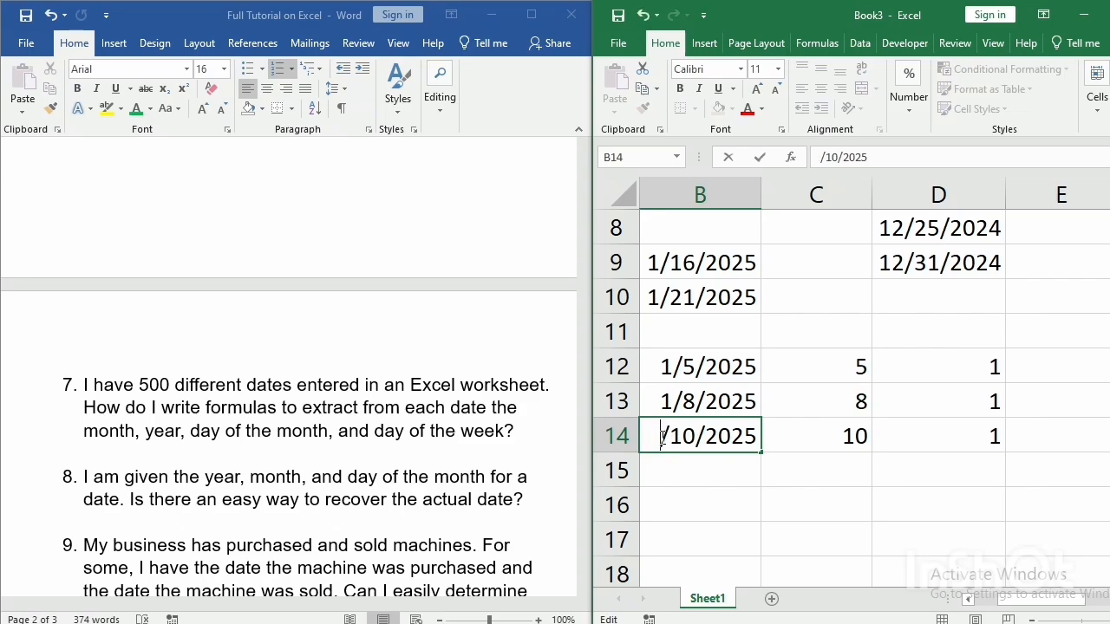
{"action": "type", "text": "5"}
{"action": "left_click", "coordinate": [756, 440]}
{"action": "key", "text": "BackSpace"}
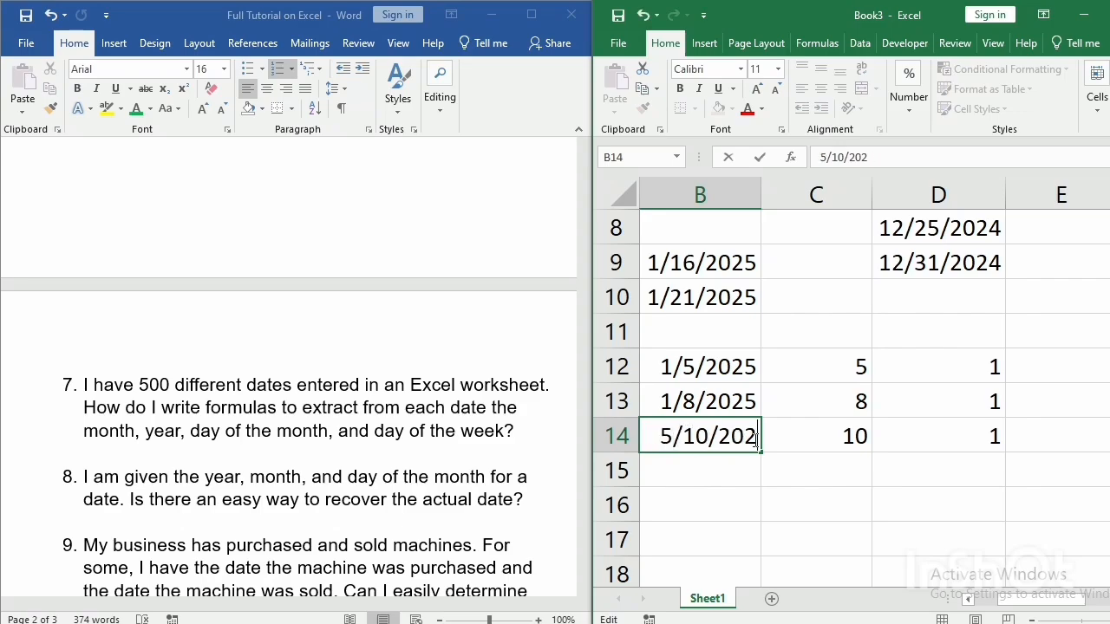
{"action": "type", "text": "4"}
{"action": "key", "text": "Return"}
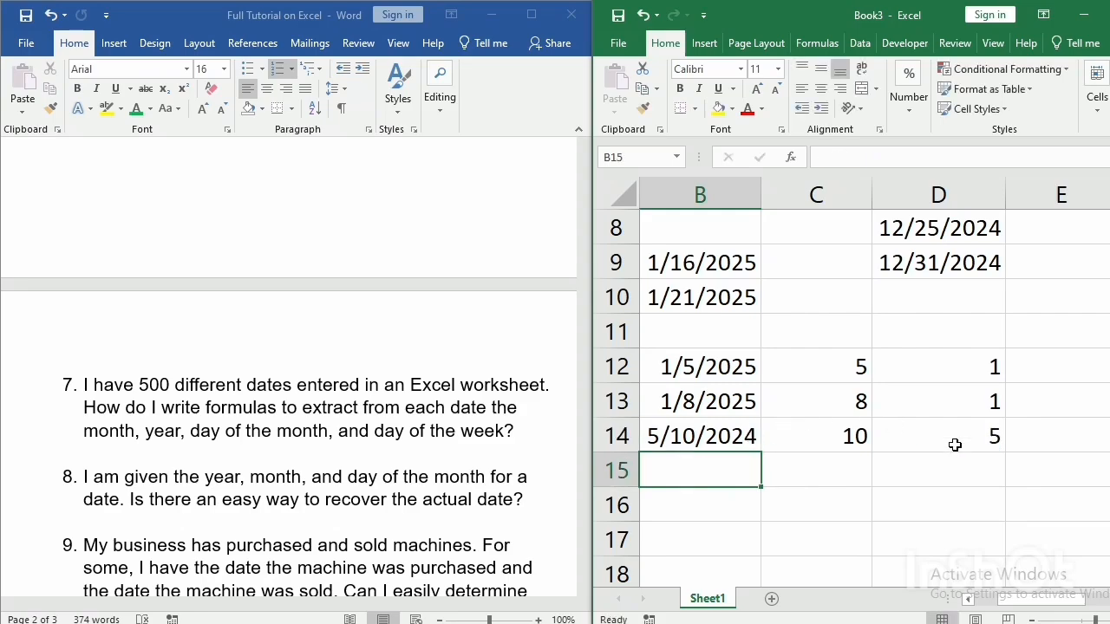
Extract the year with =YEAR(B12) in cell E12 and fill the formula down to E14.
{"action": "left_click", "coordinate": [1017, 368]}
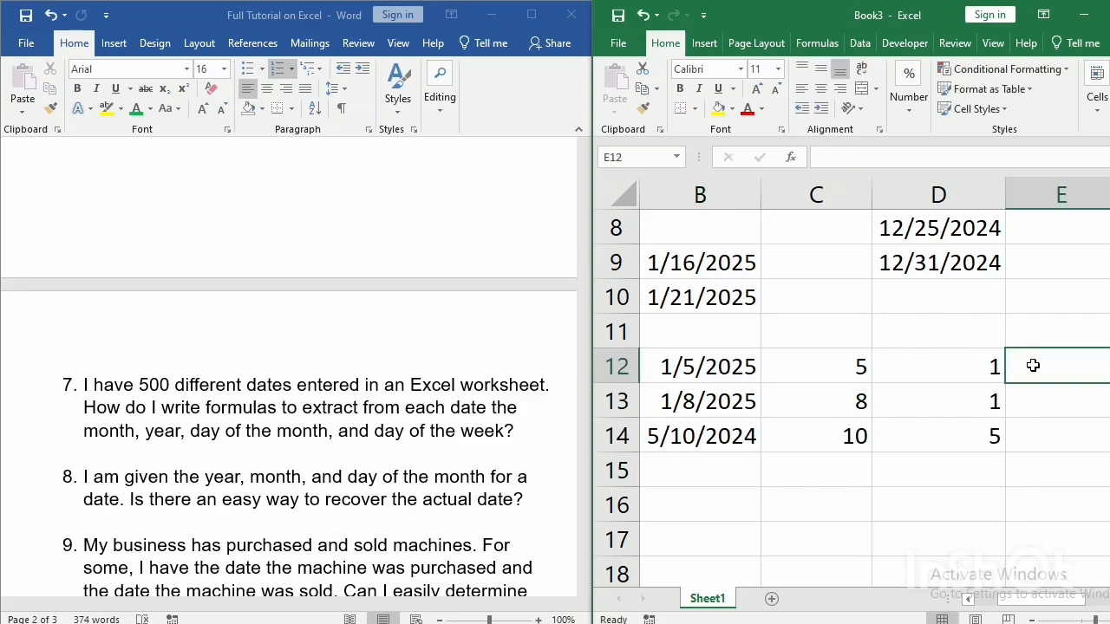
{"action": "type", "text": "= ye"}
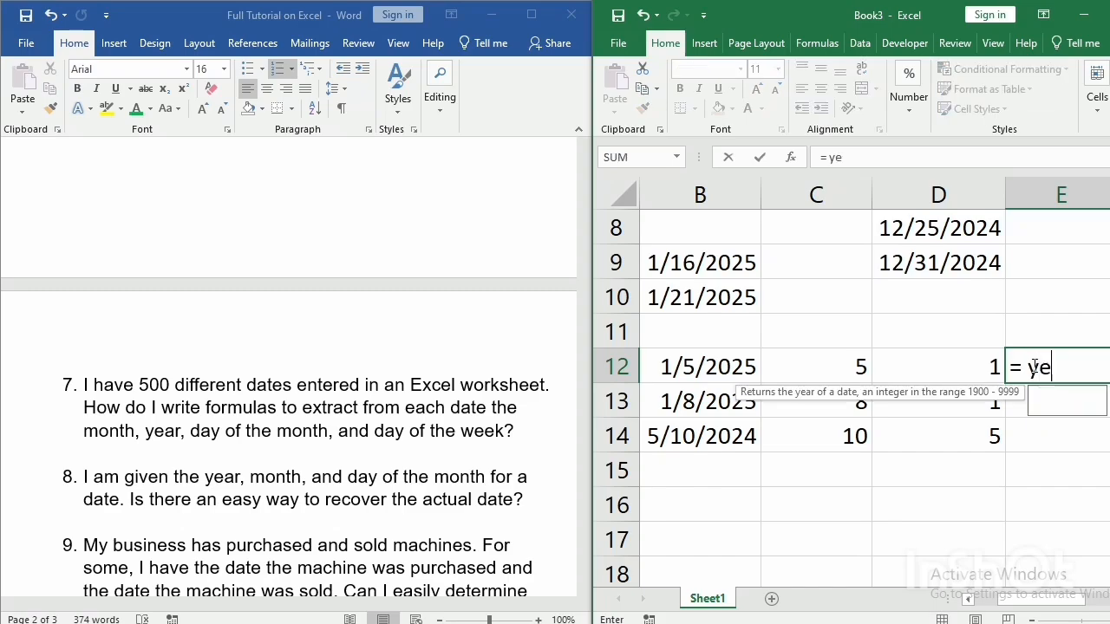
{"action": "type", "text": "ar("}
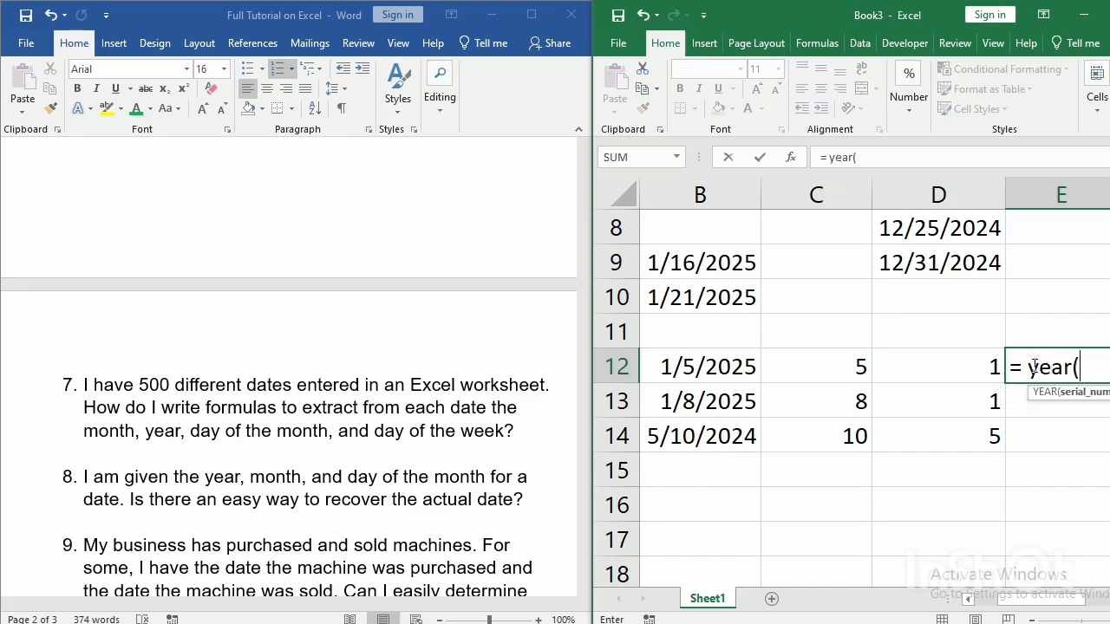
{"action": "left_click", "coordinate": [728, 367]}
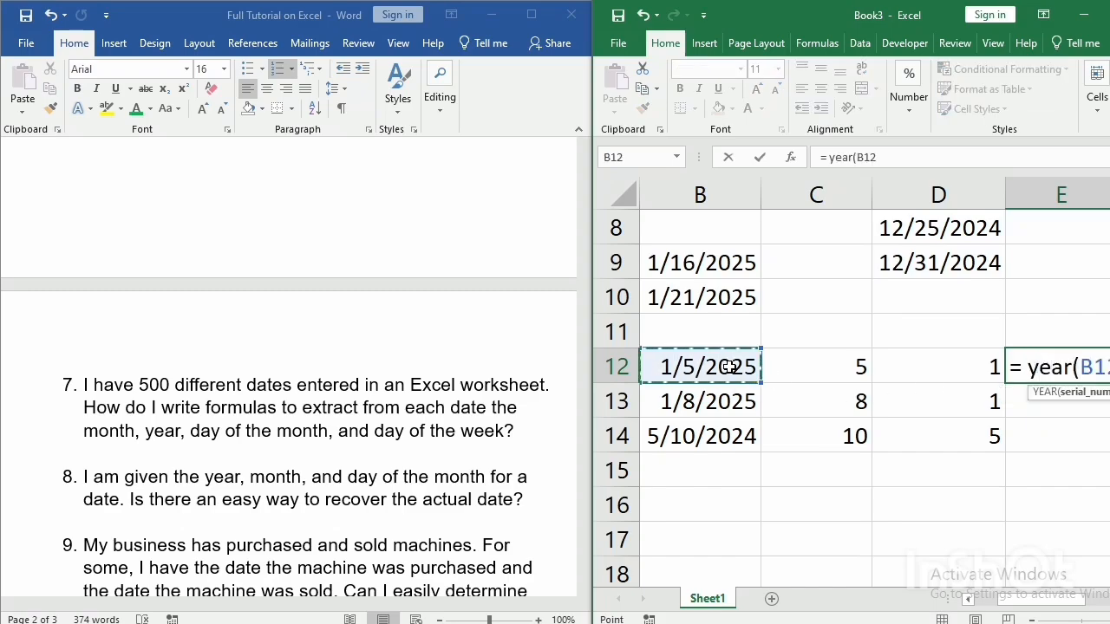
{"action": "type", "text": ")"}
{"action": "key", "text": "Return"}
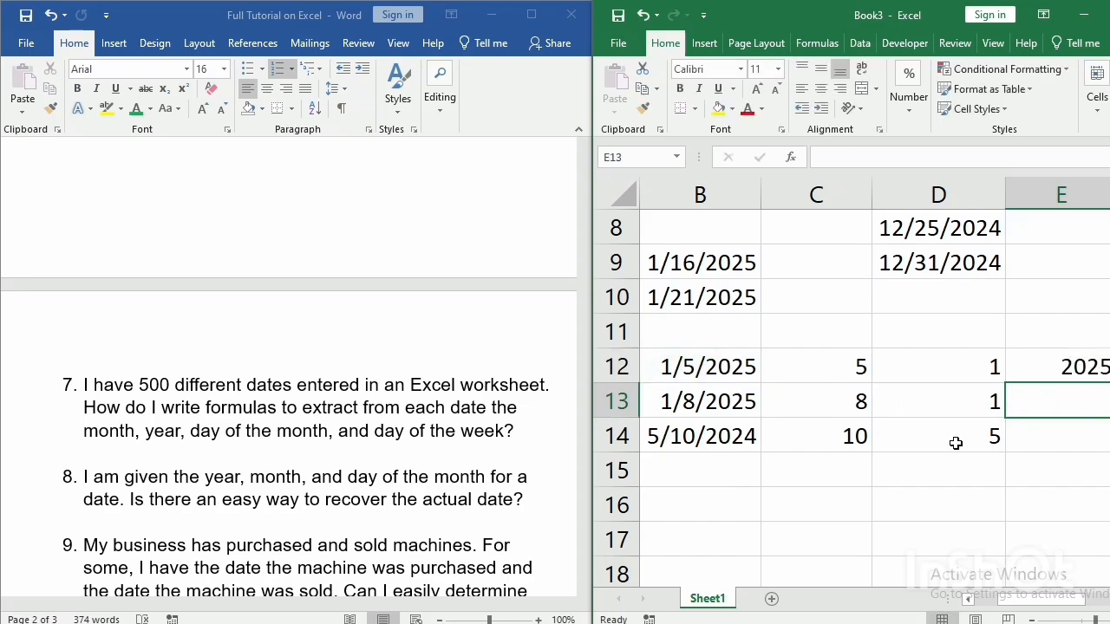
{"action": "left_click", "coordinate": [1045, 371]}
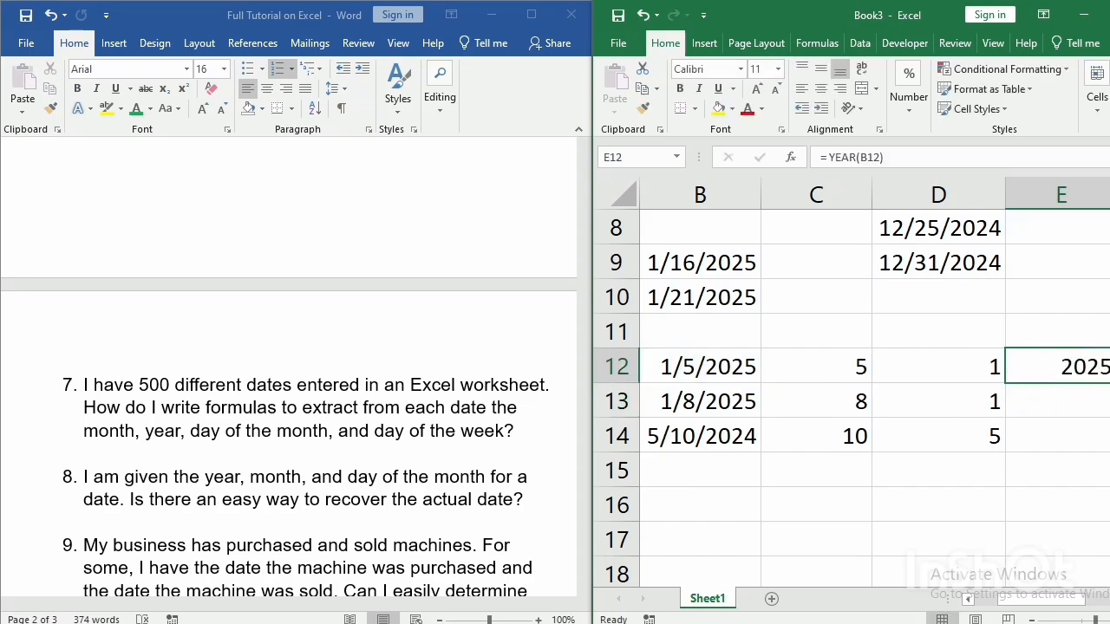
{"action": "left_click_drag", "start_coordinate": [1106, 383], "coordinate": [1107, 444]}
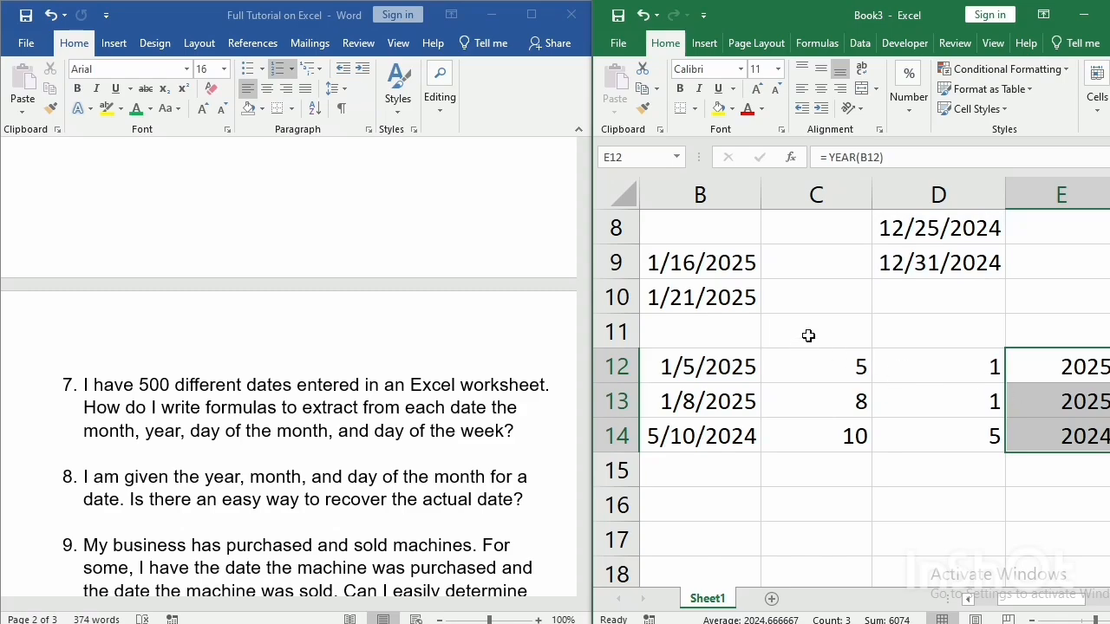
Label the extracted columns by entering the headings day, month and year in cells C11 to E11.
{"action": "left_click", "coordinate": [808, 334]}
{"action": "type", "text": "da"}
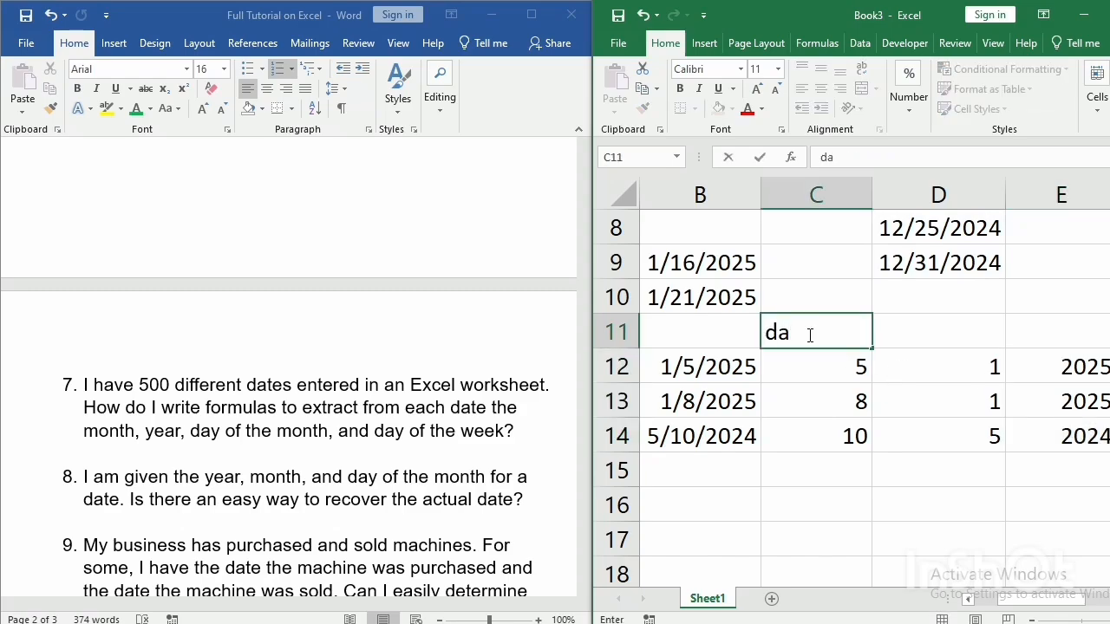
{"action": "type", "text": "y"}
{"action": "key", "text": "Tab"}
{"action": "type", "text": "month"}
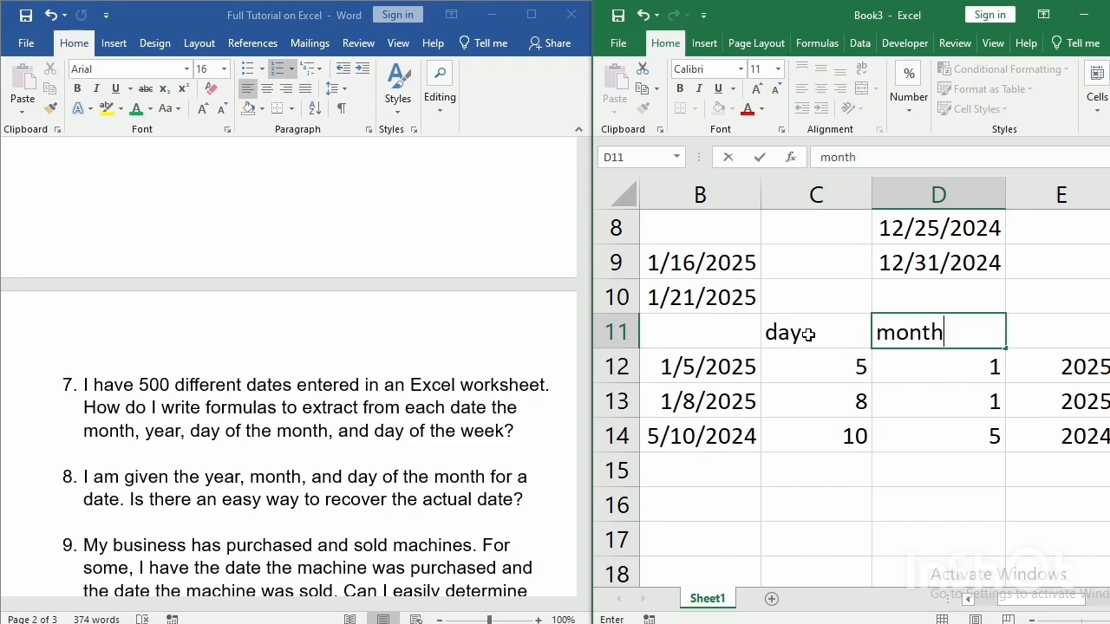
{"action": "key", "text": "Tab"}
{"action": "type", "text": "year"}
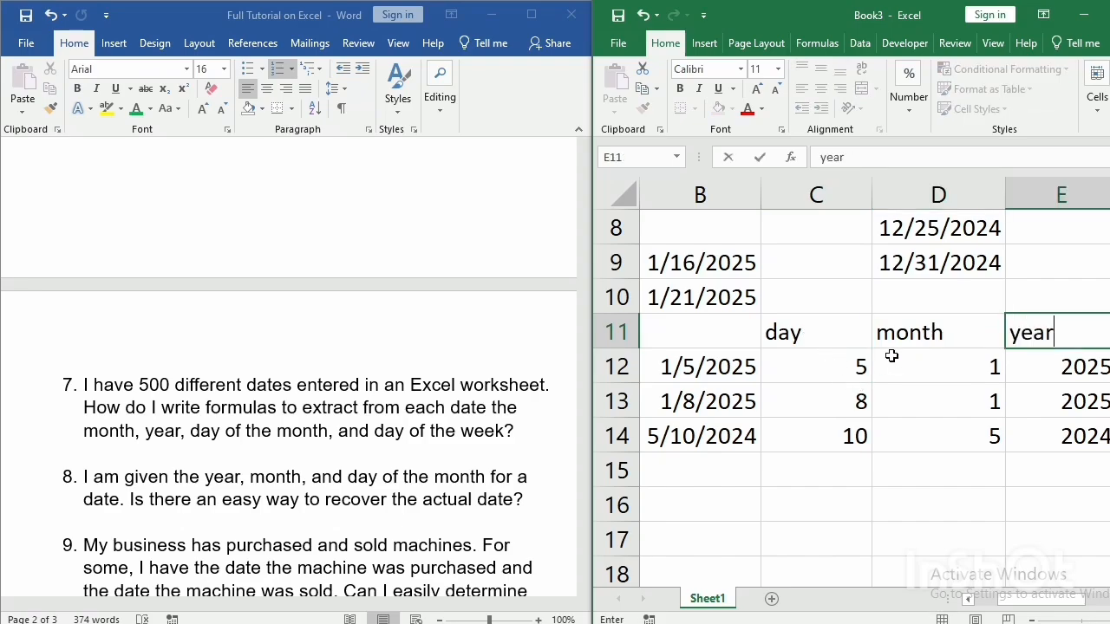
{"action": "key", "text": "Return"}
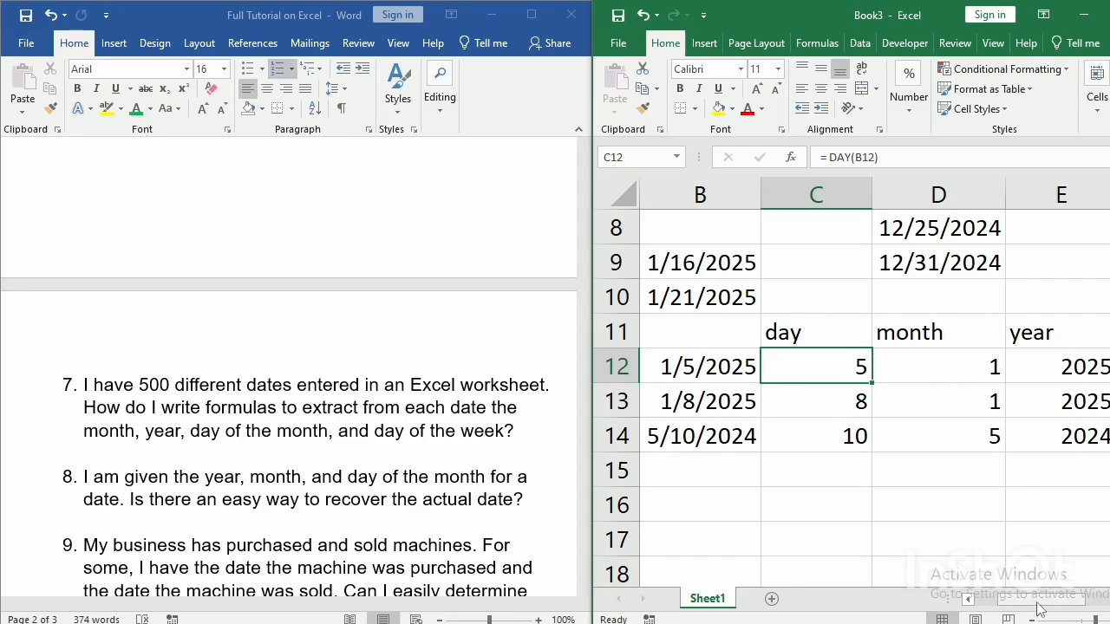
Enter =WEEKDAY(B12) in cell F12 to get the weekday number of the first date, and check the formula.
{"action": "left_click_drag", "start_coordinate": [1039, 600], "coordinate": [1081, 614]}
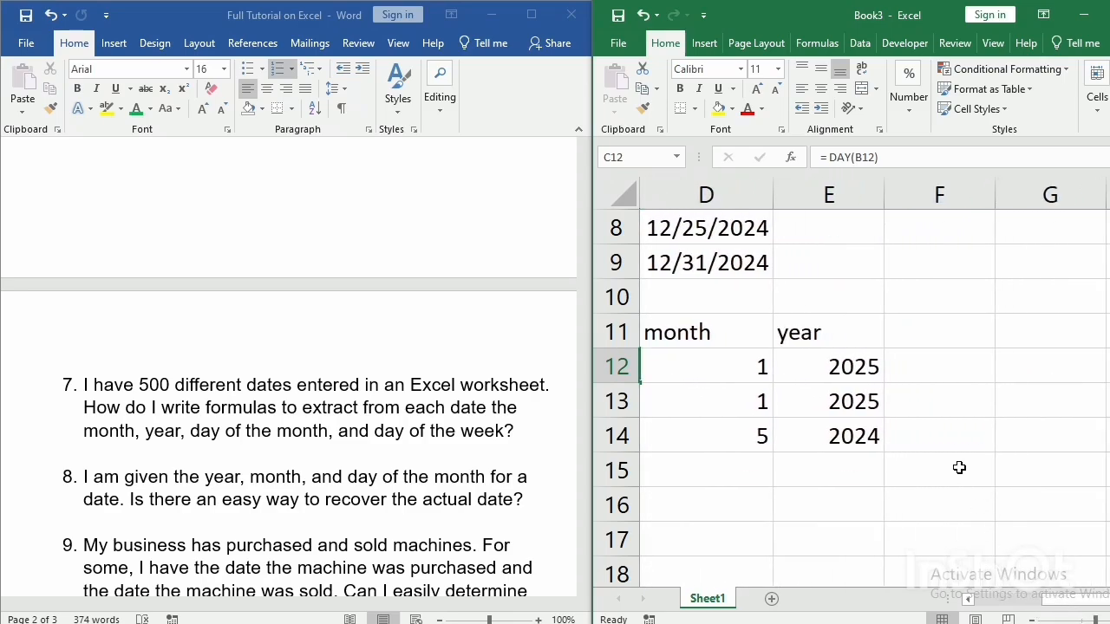
{"action": "left_click", "coordinate": [908, 366]}
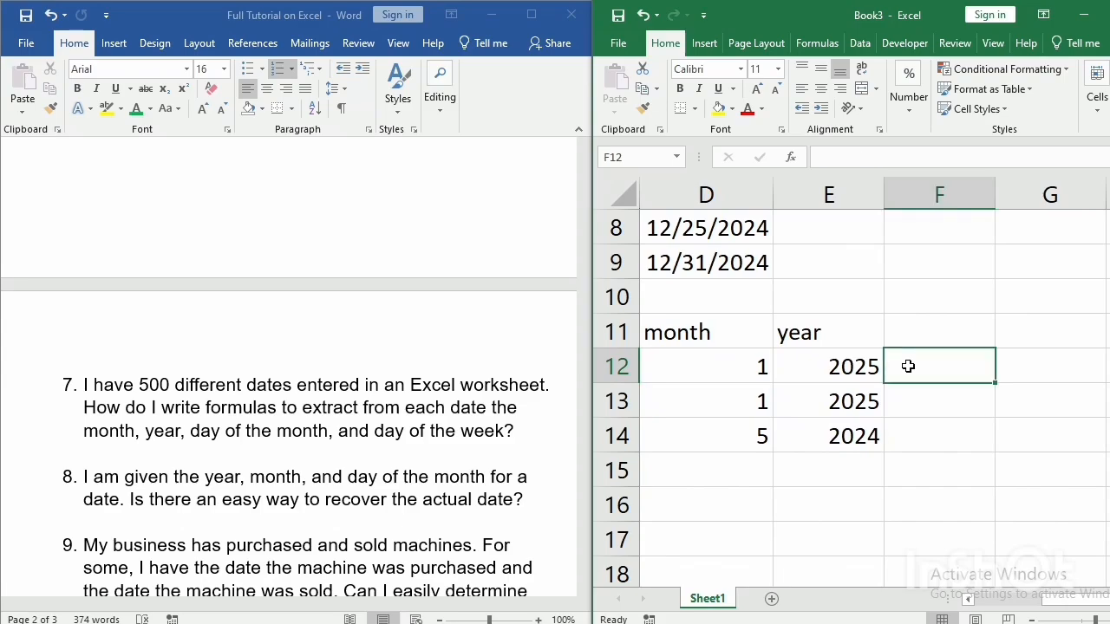
{"action": "type", "text": "= d"}
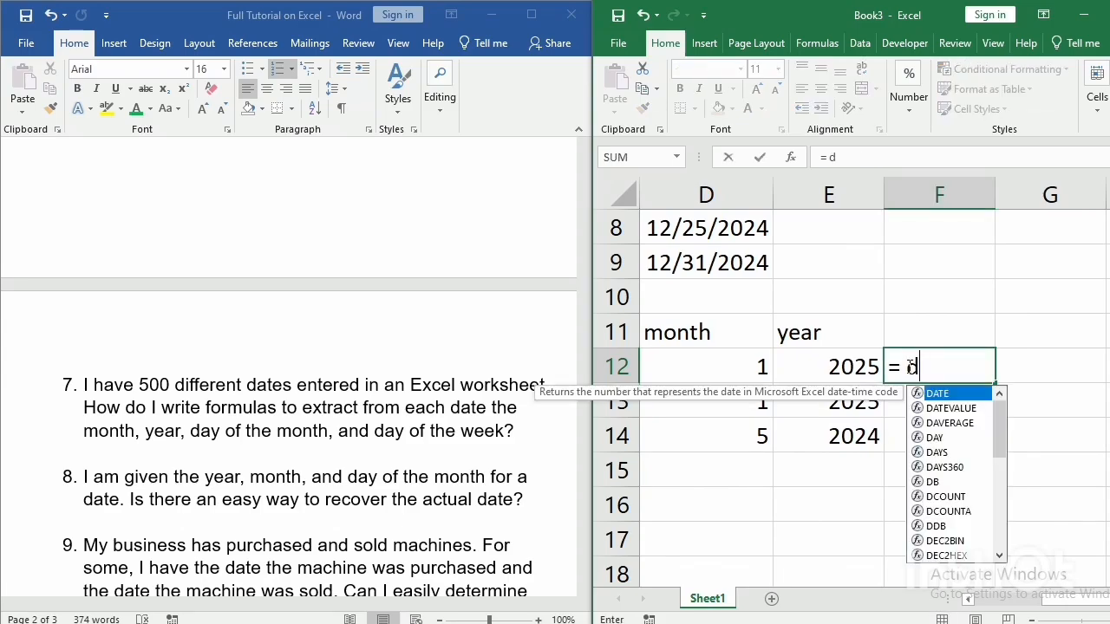
{"action": "key", "text": "BackSpace"}
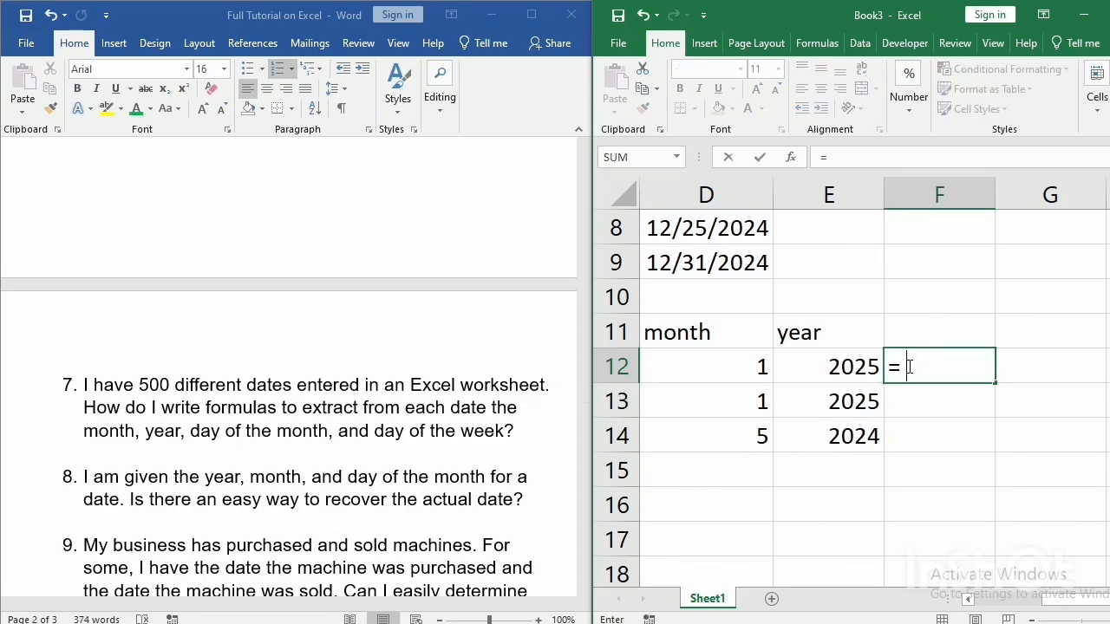
{"action": "type", "text": "week"}
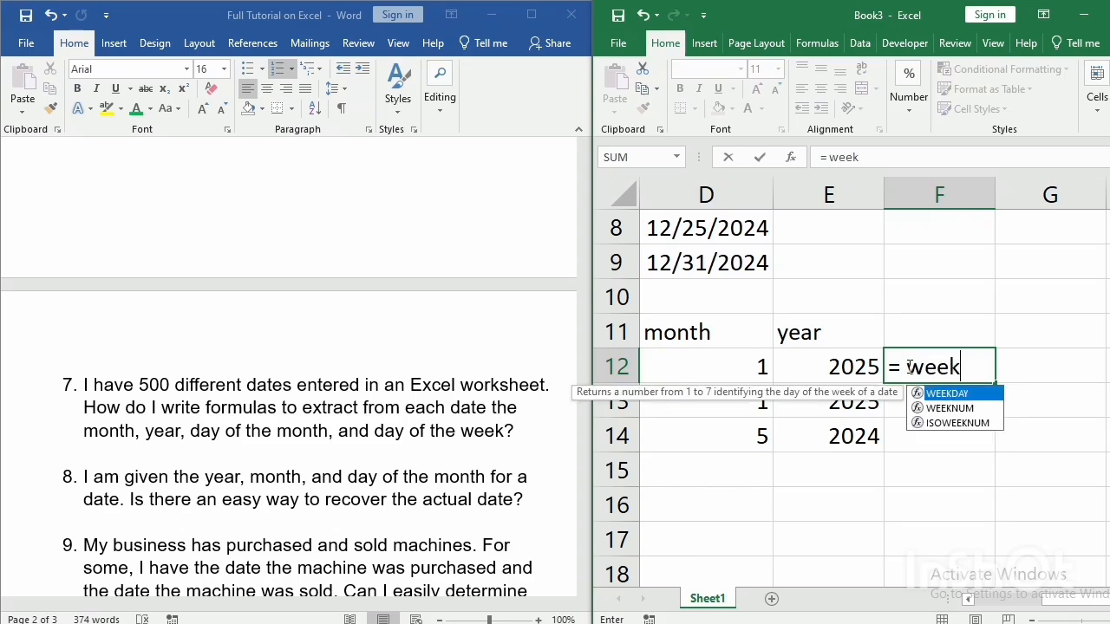
{"action": "type", "text": "day"}
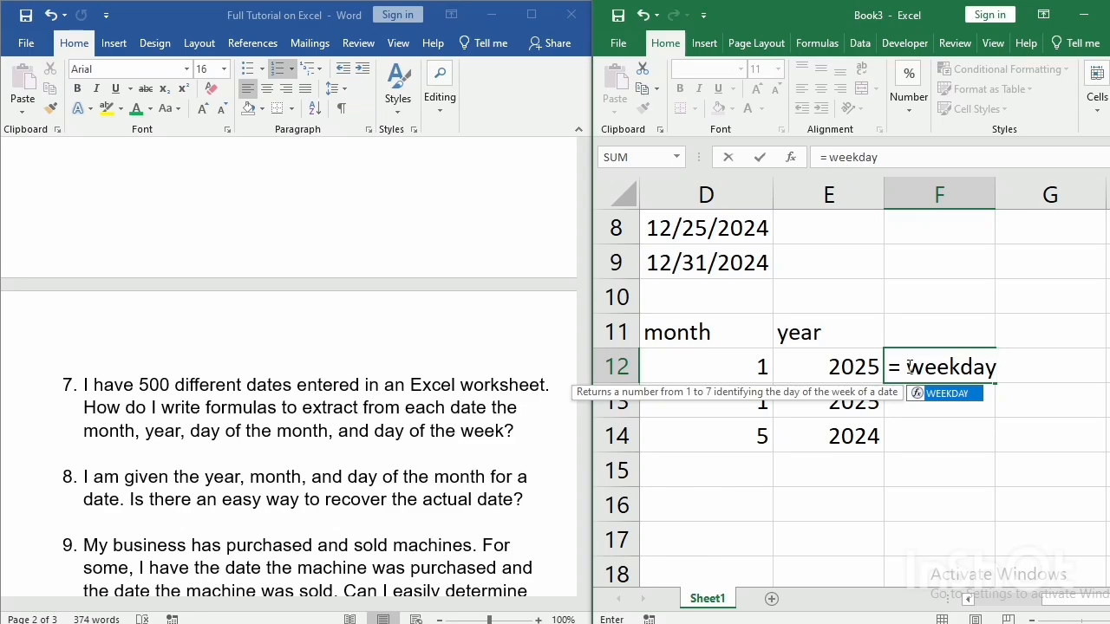
{"action": "type", "text": "("}
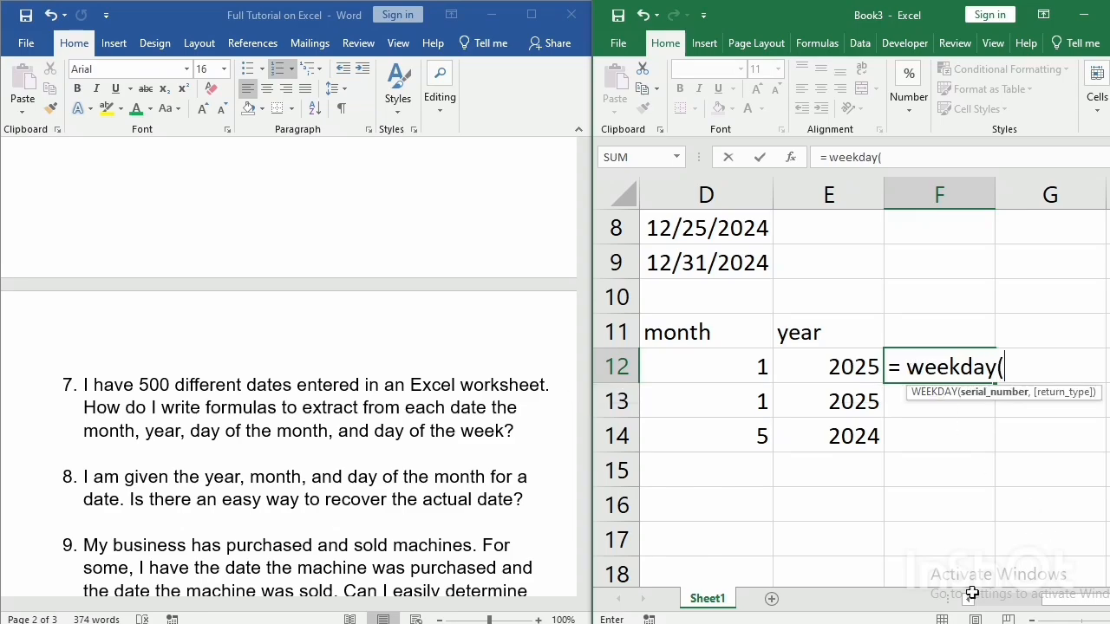
{"action": "left_click", "coordinate": [970, 599]}
{"action": "left_click", "coordinate": [970, 598]}
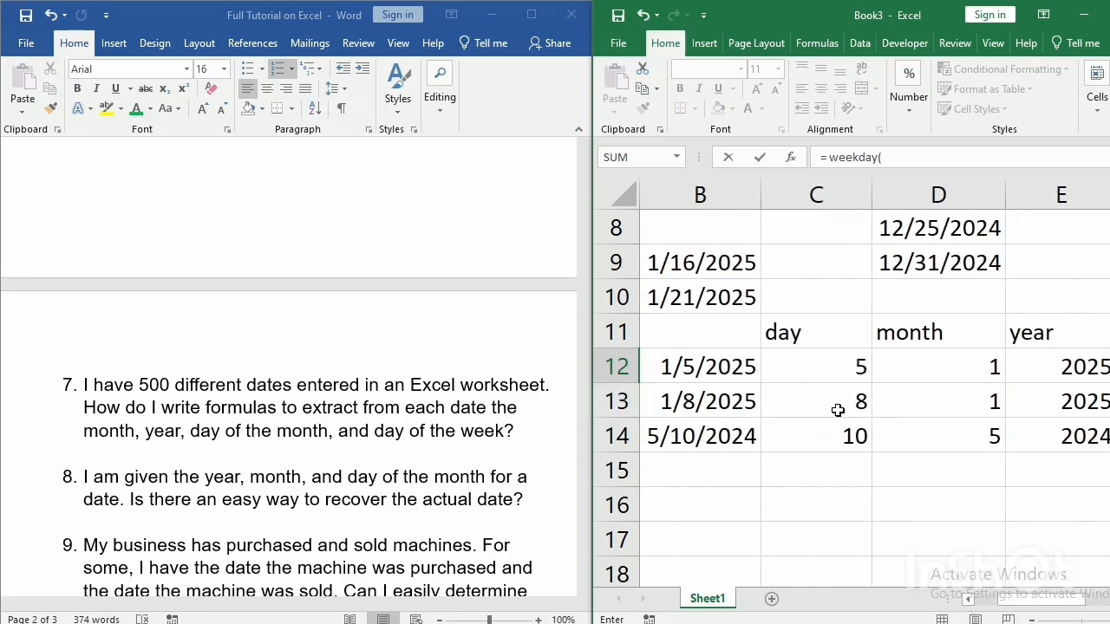
{"action": "left_click", "coordinate": [704, 368]}
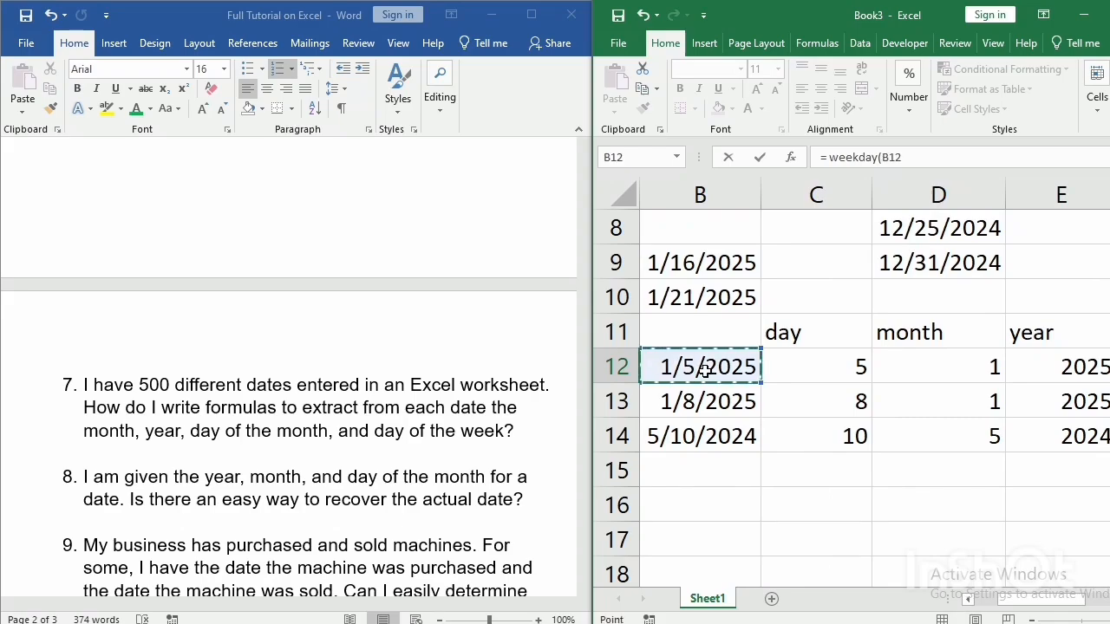
{"action": "key", "text": "Return"}
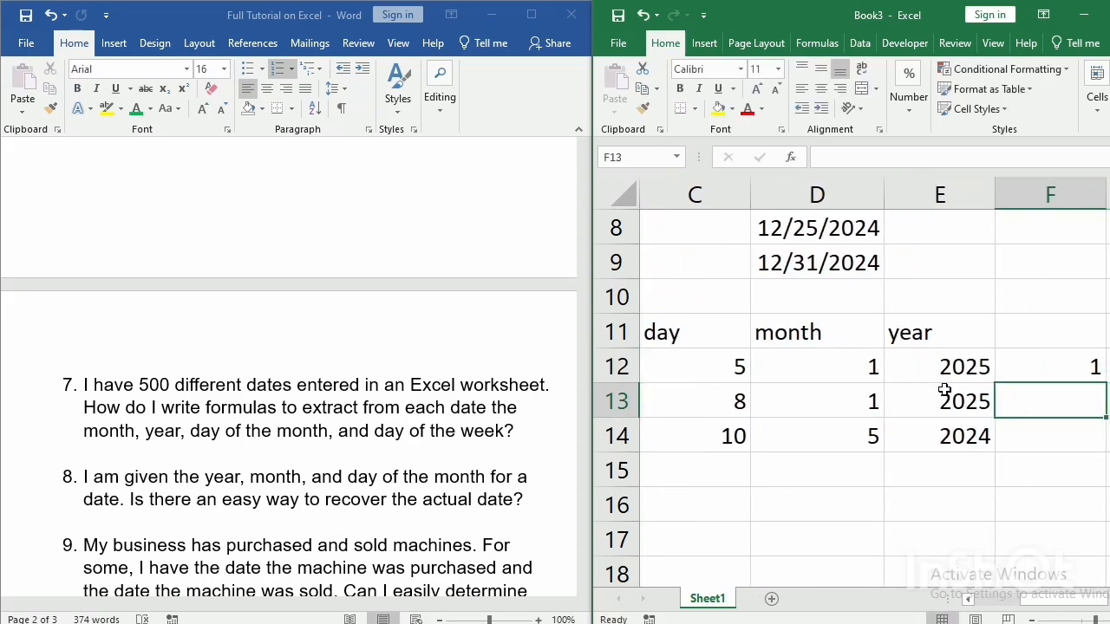
{"action": "left_click", "coordinate": [1065, 364]}
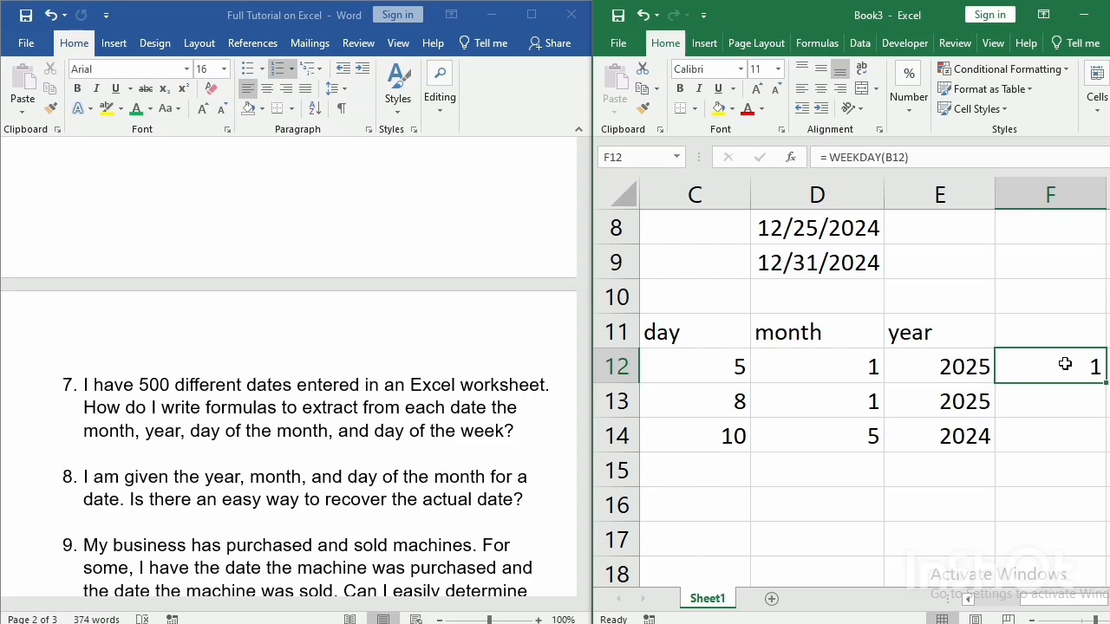
{"action": "double_click", "coordinate": [1065, 364]}
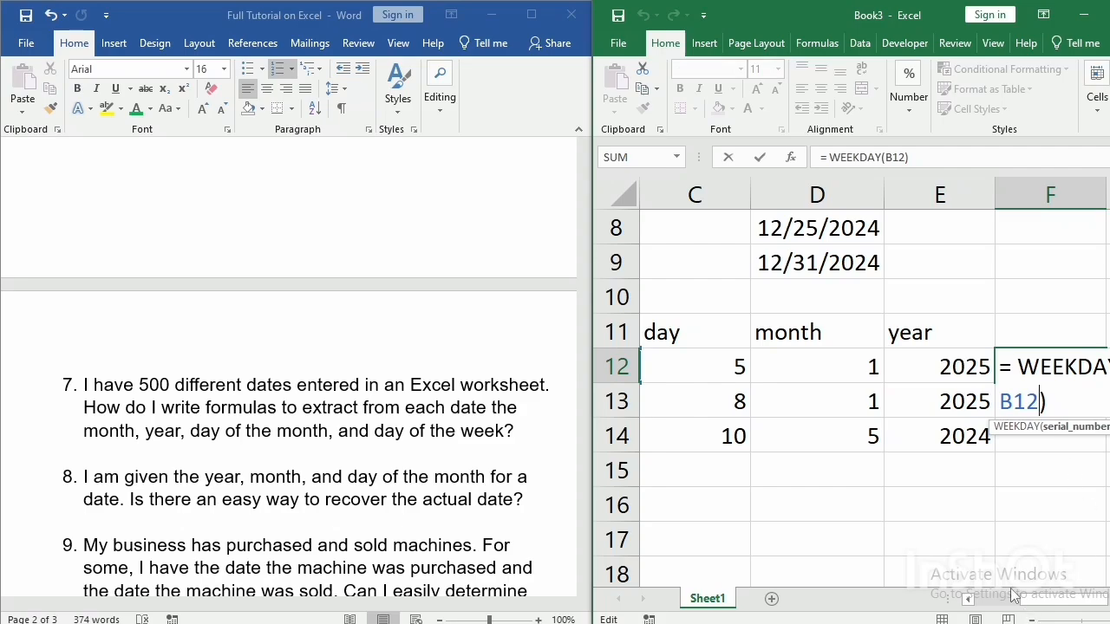
{"action": "key", "text": "Return"}
Replace the formula in cell F12 with =WEEKDAY(B12,1), using return type 1 to number days from Sunday through Saturday.
{"action": "left_click", "coordinate": [1032, 619]}
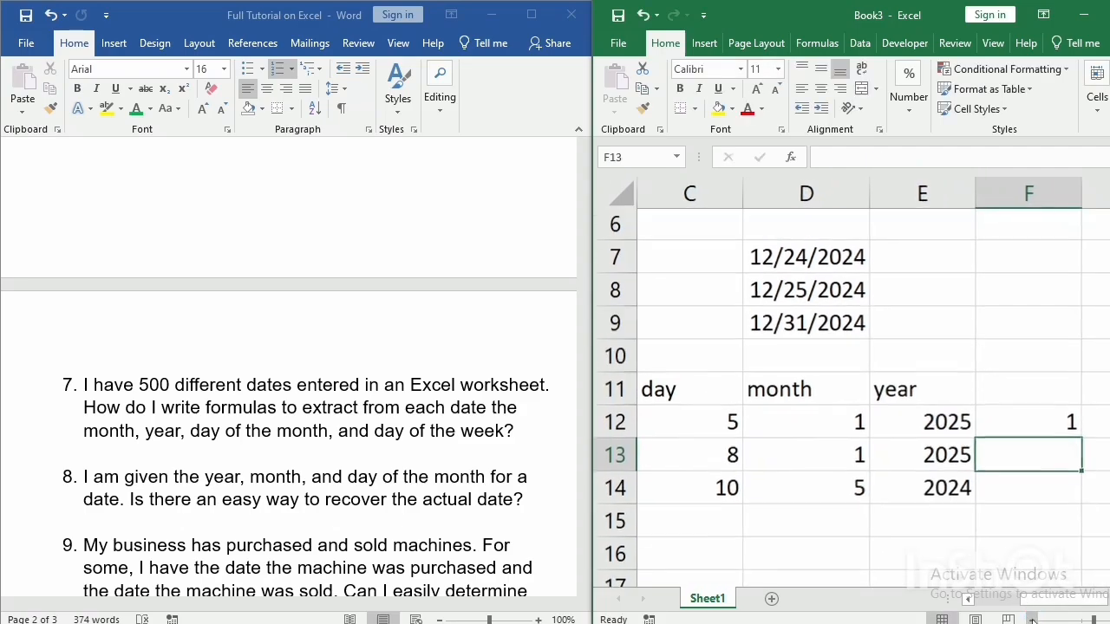
{"action": "left_click", "coordinate": [1022, 423]}
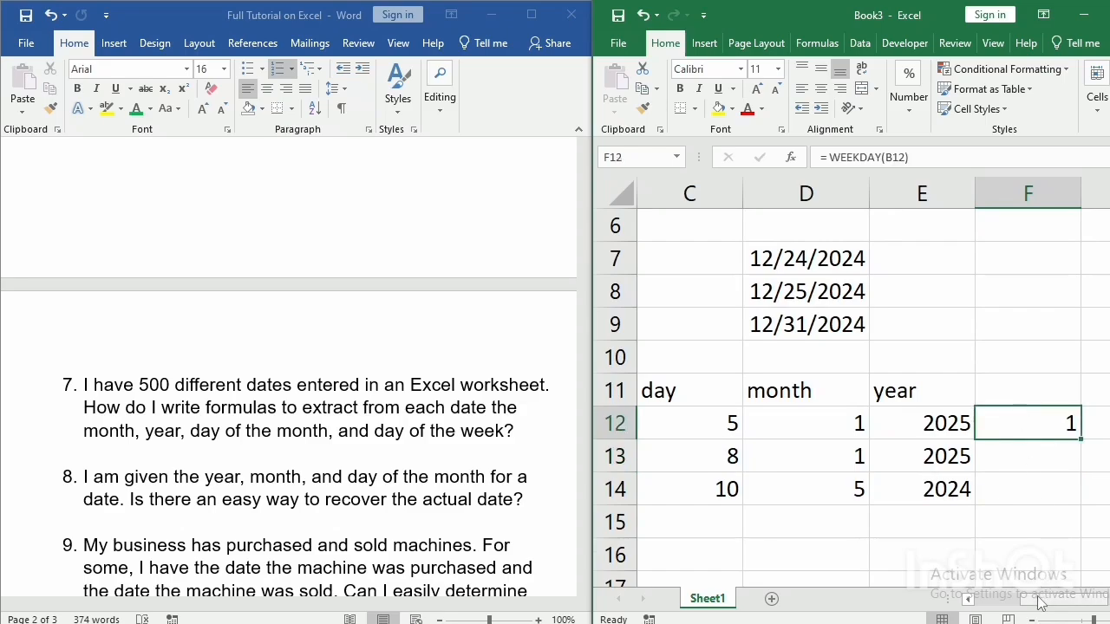
{"action": "left_click_drag", "start_coordinate": [1039, 600], "coordinate": [1063, 607]}
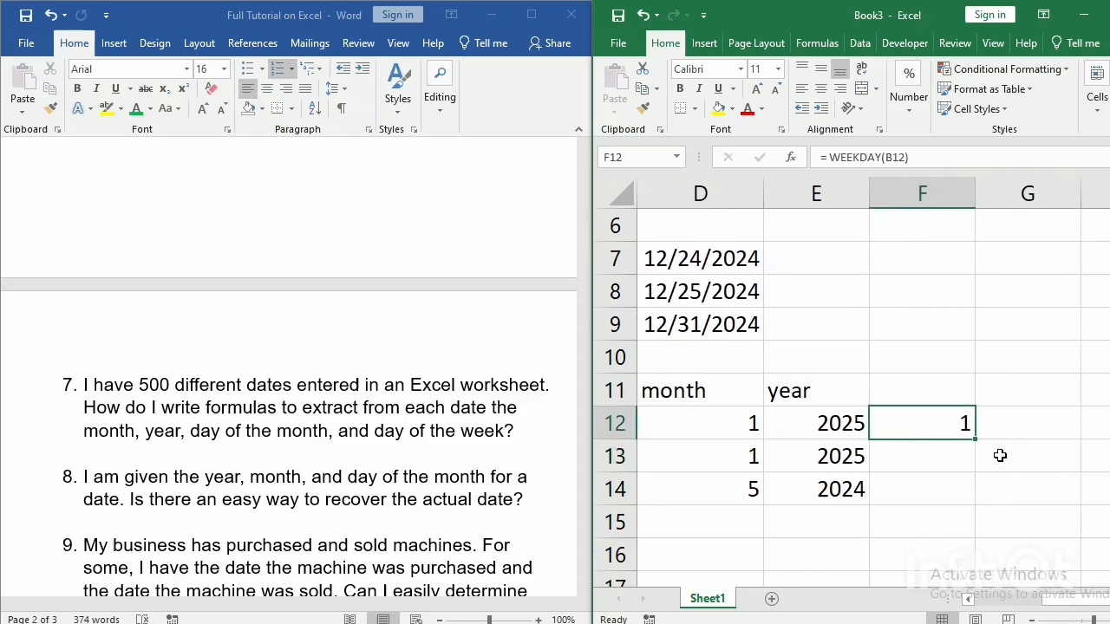
{"action": "key", "text": "Delete"}
{"action": "type", "text": "="}
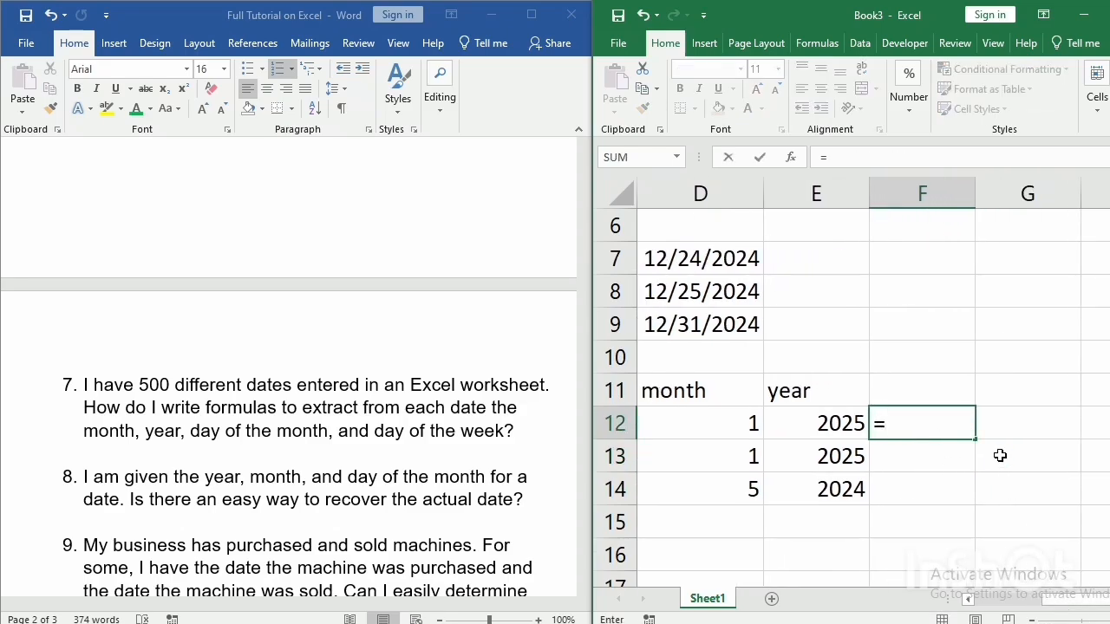
{"action": "type", "text": " wee"}
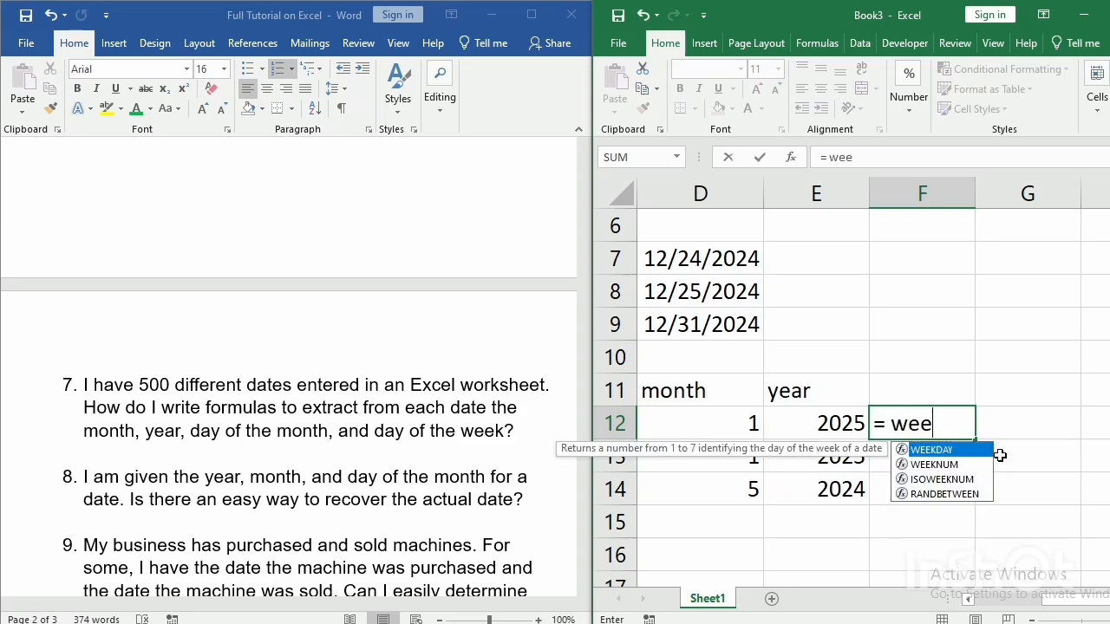
{"action": "type", "text": "kday"}
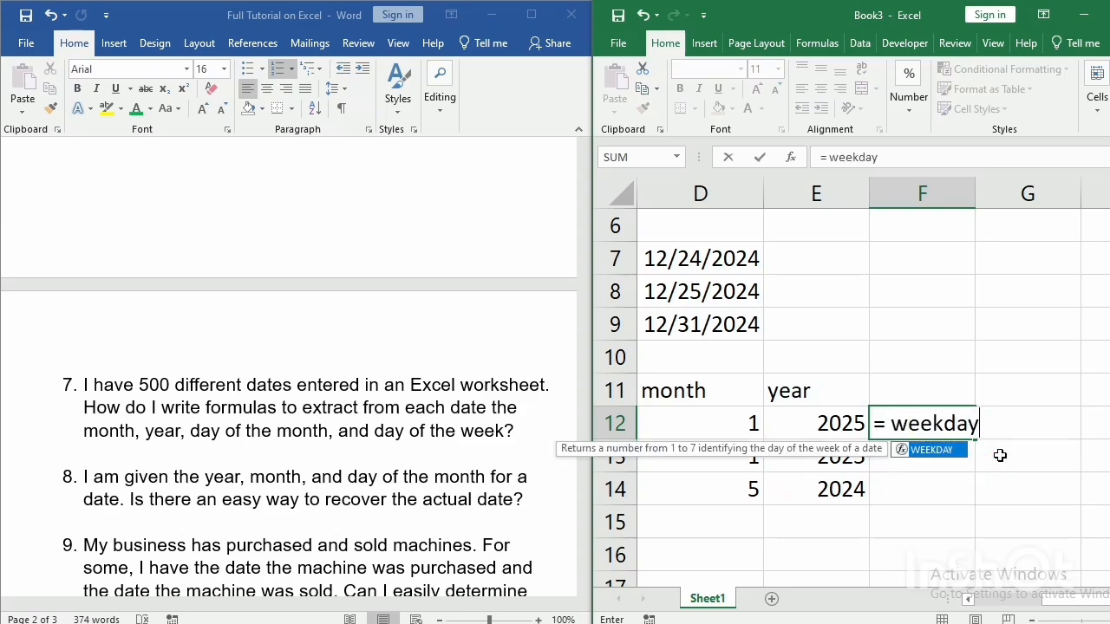
{"action": "type", "text": "("}
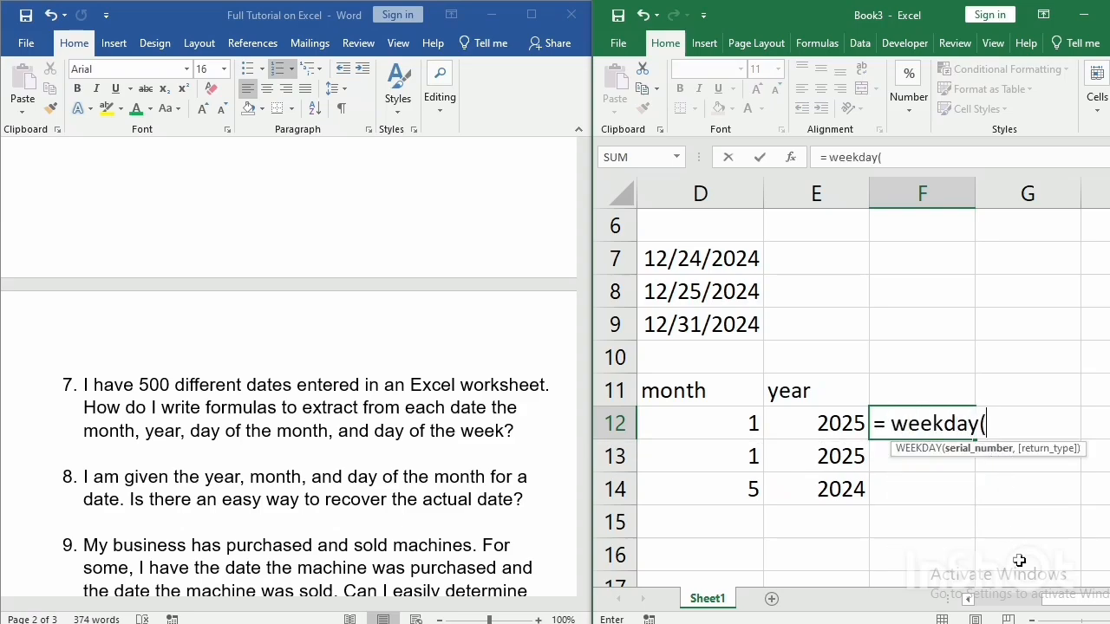
{"action": "left_click_drag", "start_coordinate": [1062, 600], "coordinate": [1023, 599]}
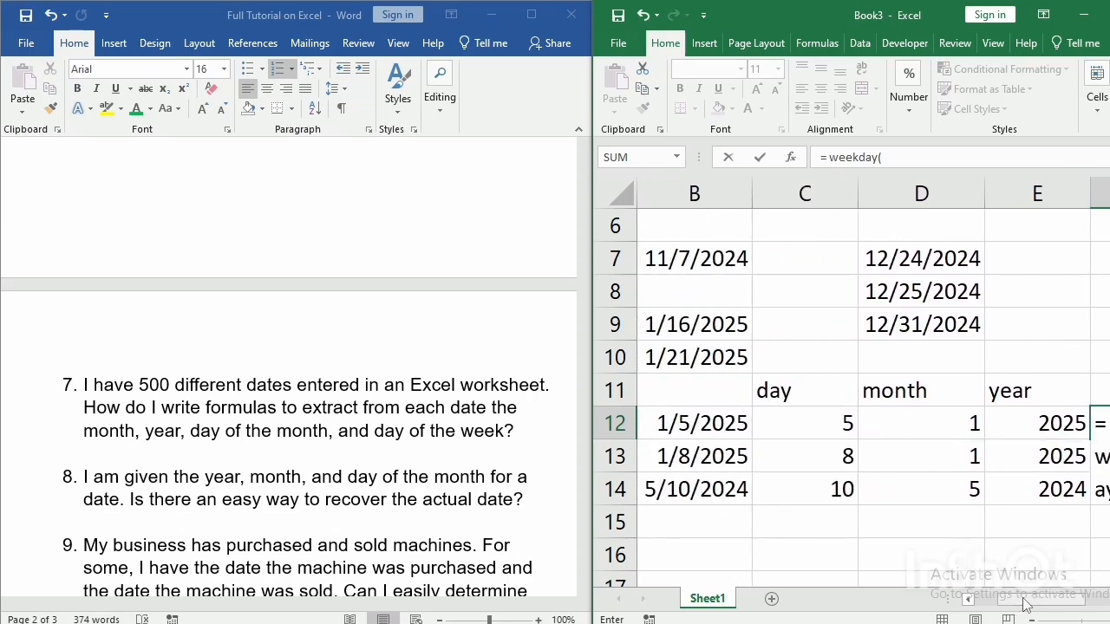
{"action": "left_click", "coordinate": [681, 423]}
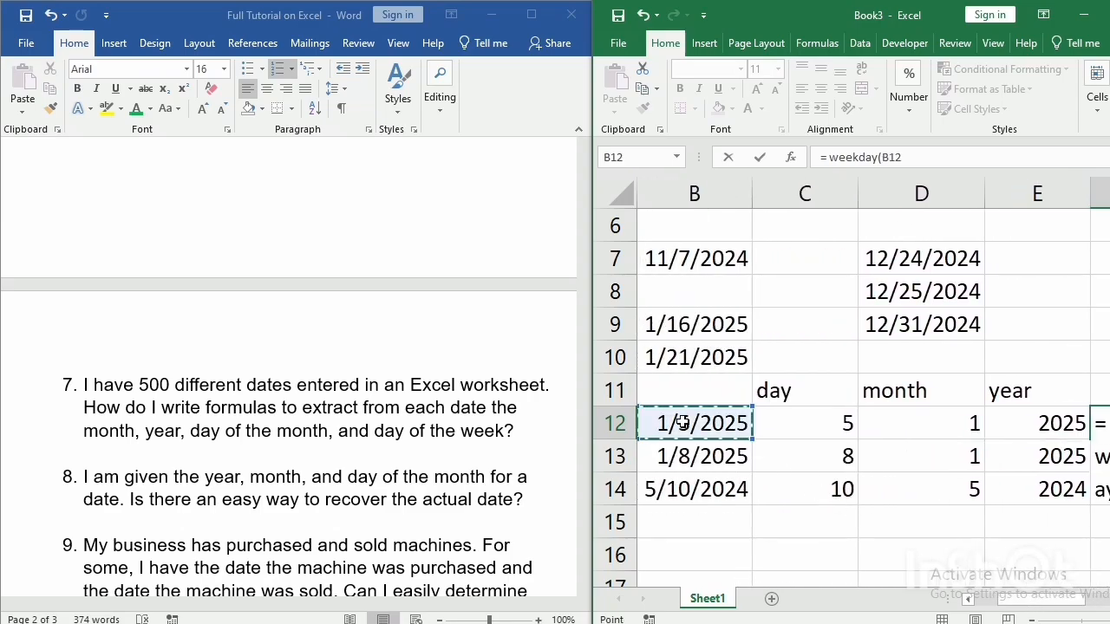
{"action": "type", "text": ","}
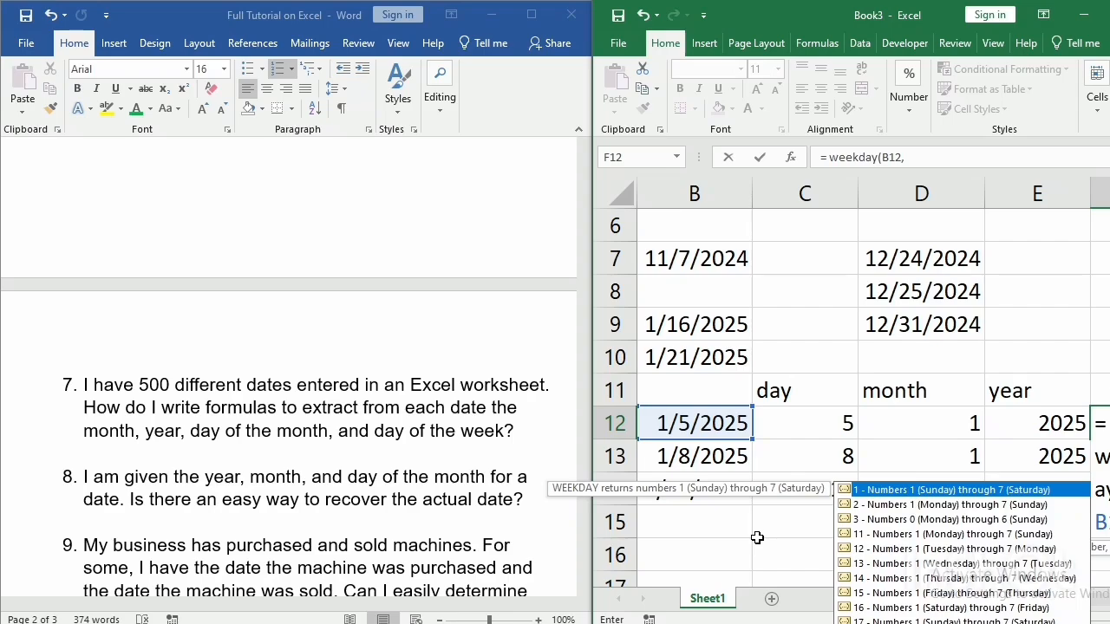
{"action": "key", "text": "Escape"}
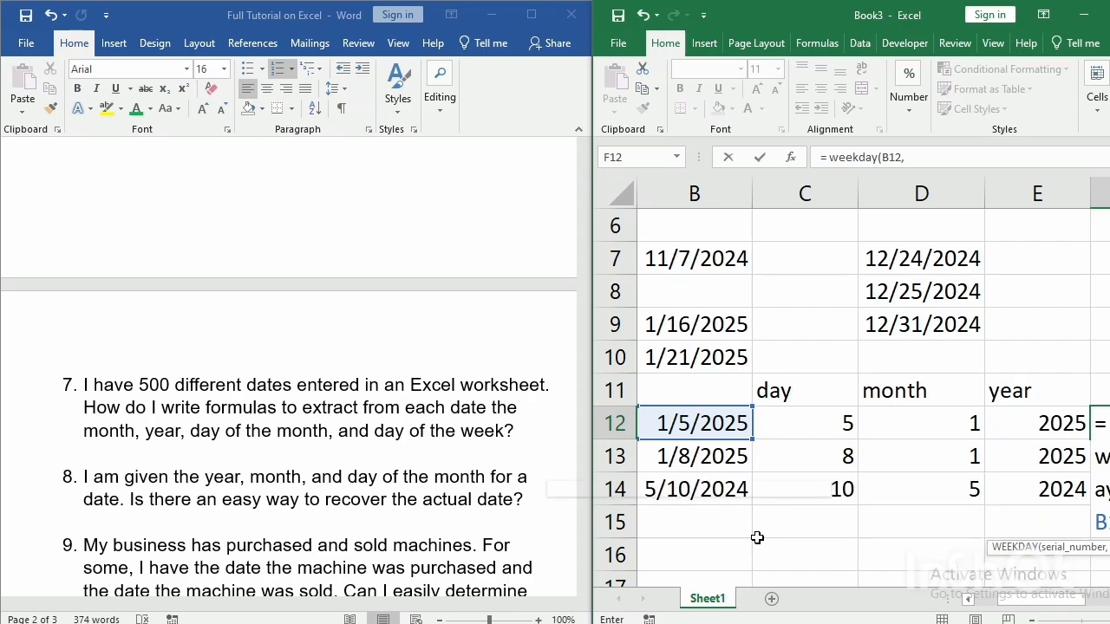
{"action": "key", "text": "BackSpace"}
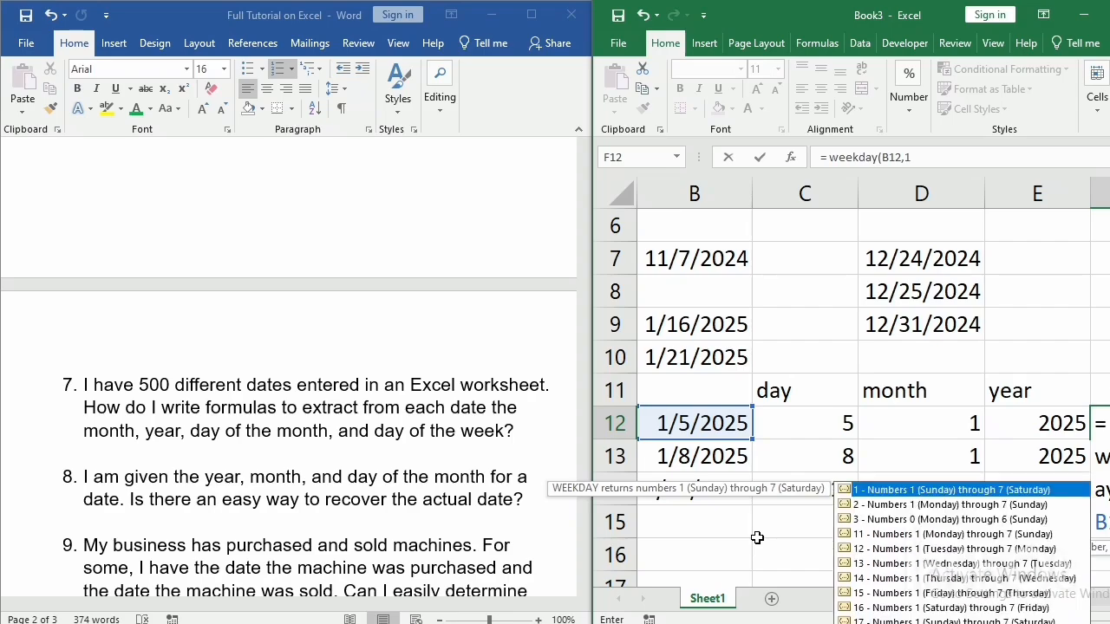
{"action": "type", "text": ")"}
{"action": "key", "text": "Return"}
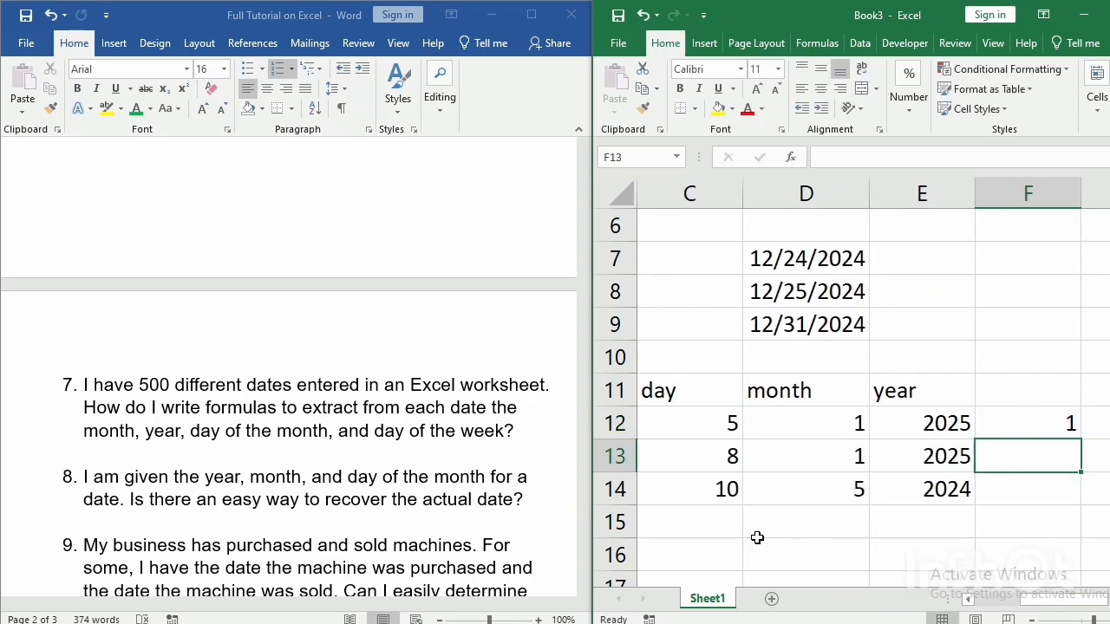
Fill the WEEKDAY formula from cell F12 down to F14 and check the formulas in F13 and F14.
{"action": "left_click", "coordinate": [1013, 427]}
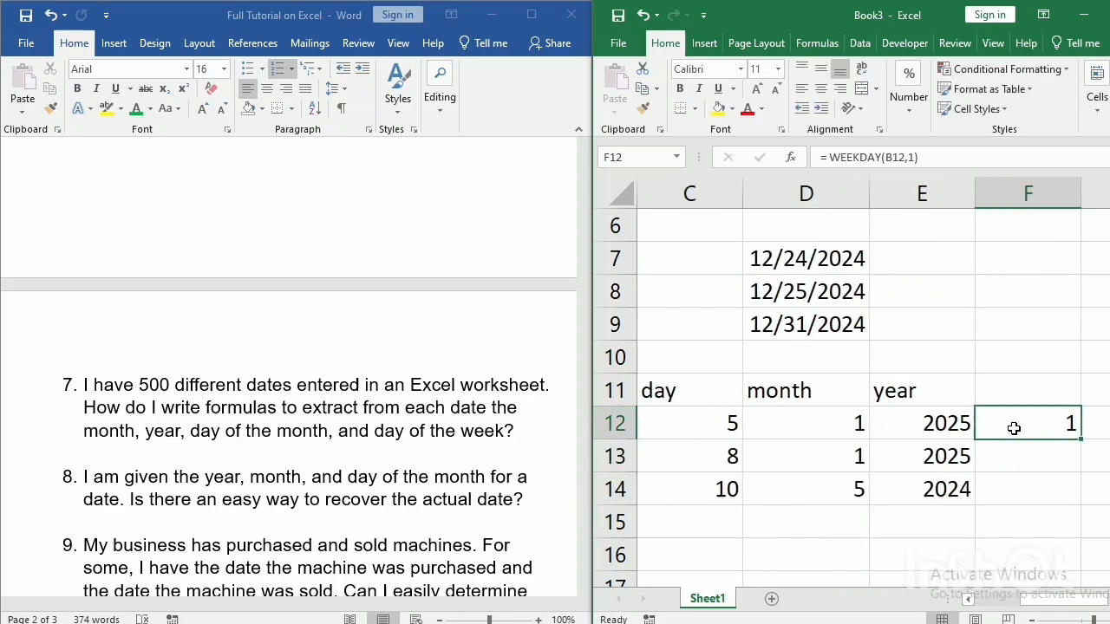
{"action": "left_click_drag", "start_coordinate": [1082, 440], "coordinate": [1082, 507]}
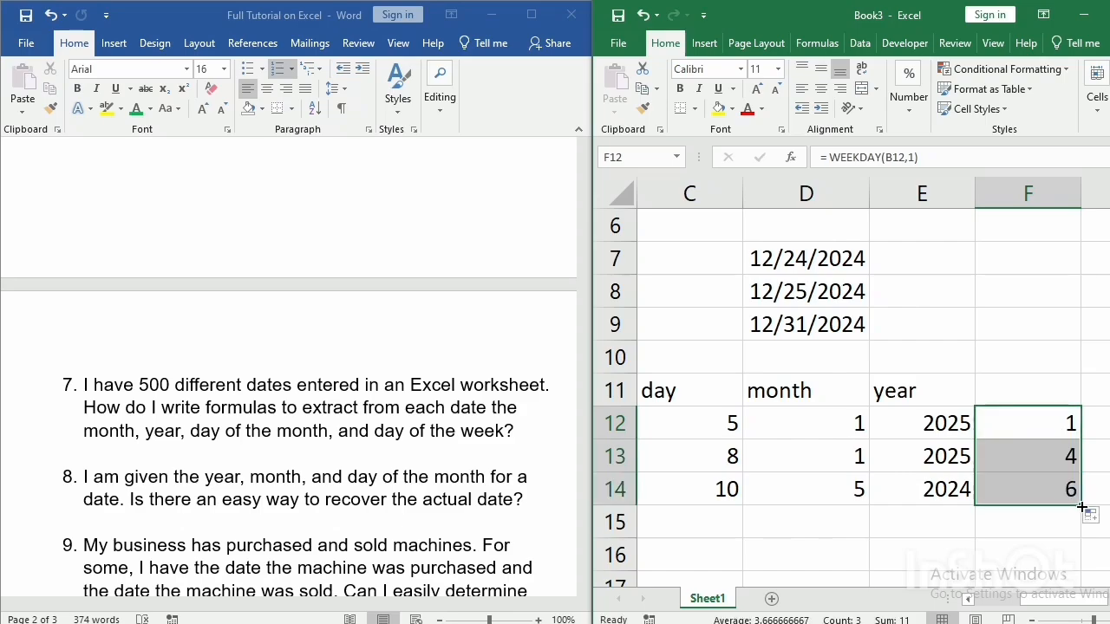
{"action": "left_click", "coordinate": [1032, 457]}
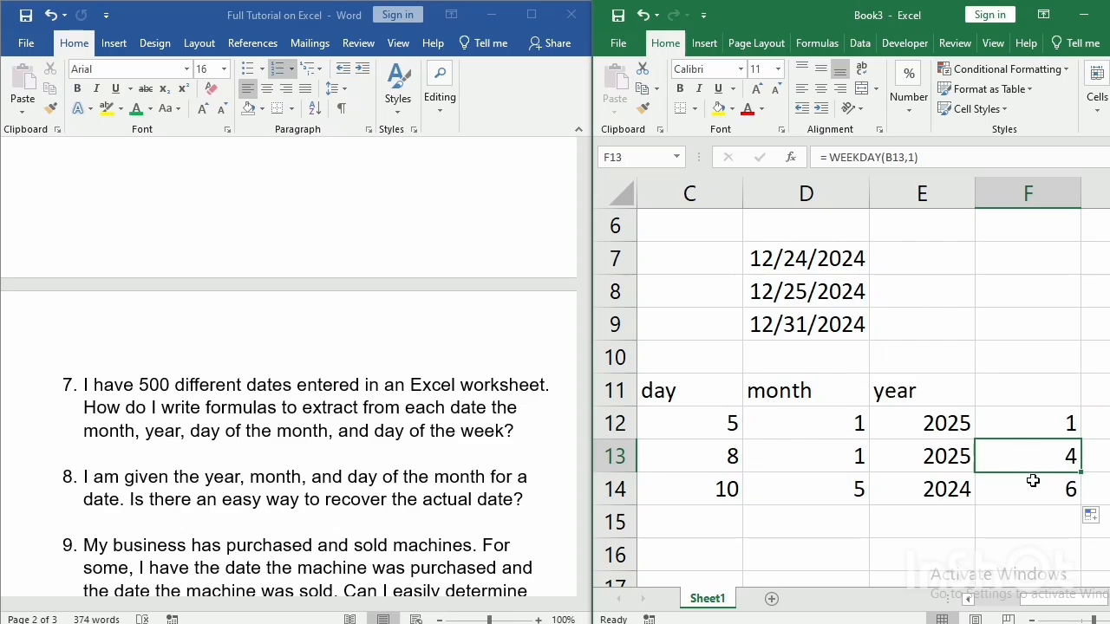
{"action": "left_click", "coordinate": [1034, 487]}
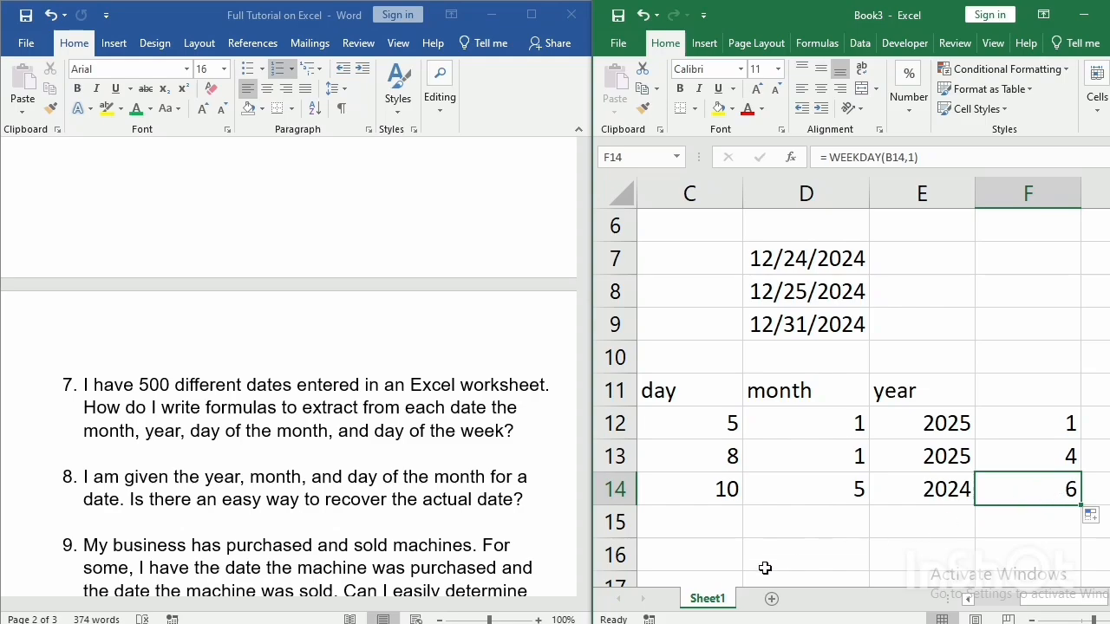
Switch to the Word document and read the remaining date questions, from question 8 on recovering a date to question 10.
{"action": "left_click", "coordinate": [400, 500]}
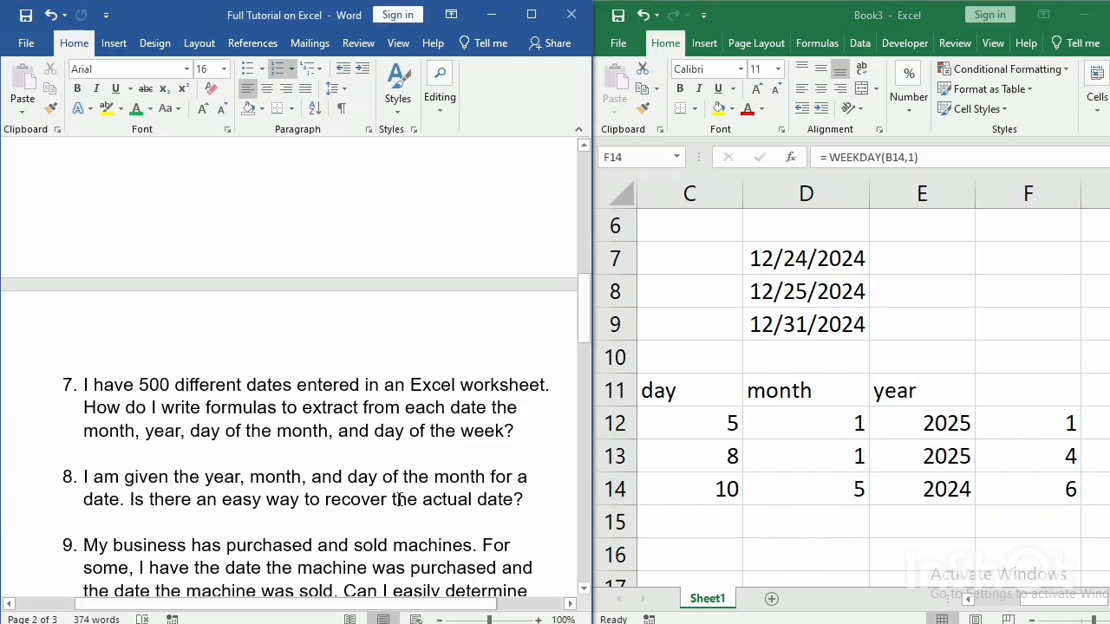
{"action": "scroll", "coordinate": [400, 500], "scroll_direction": "down", "scroll_amount": 2}
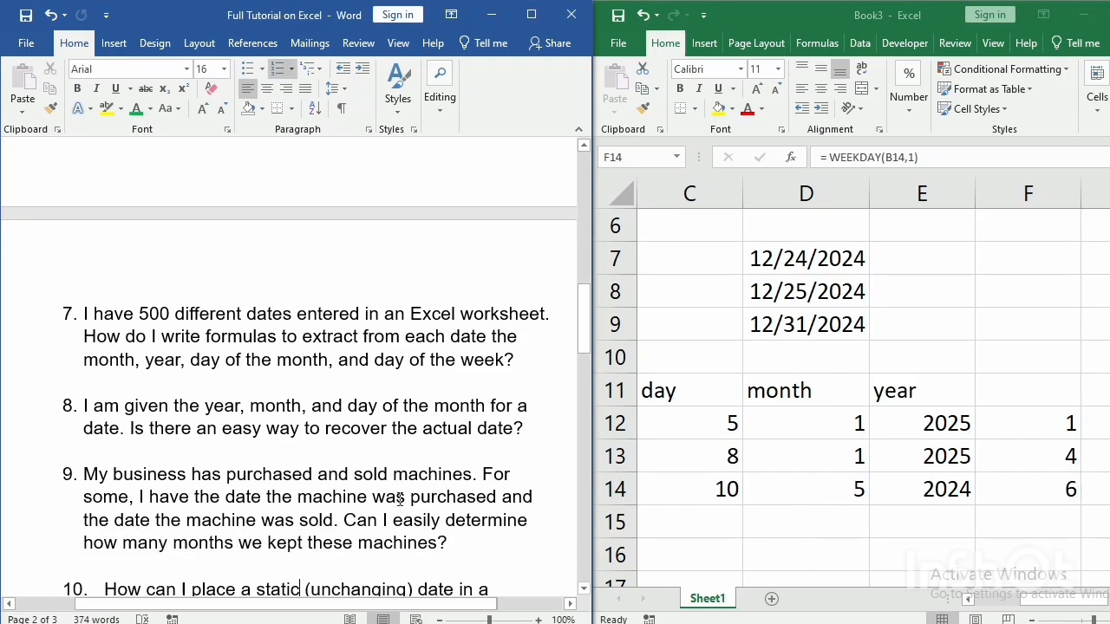
{"action": "scroll", "coordinate": [400, 500], "scroll_direction": "down", "scroll_amount": 4}
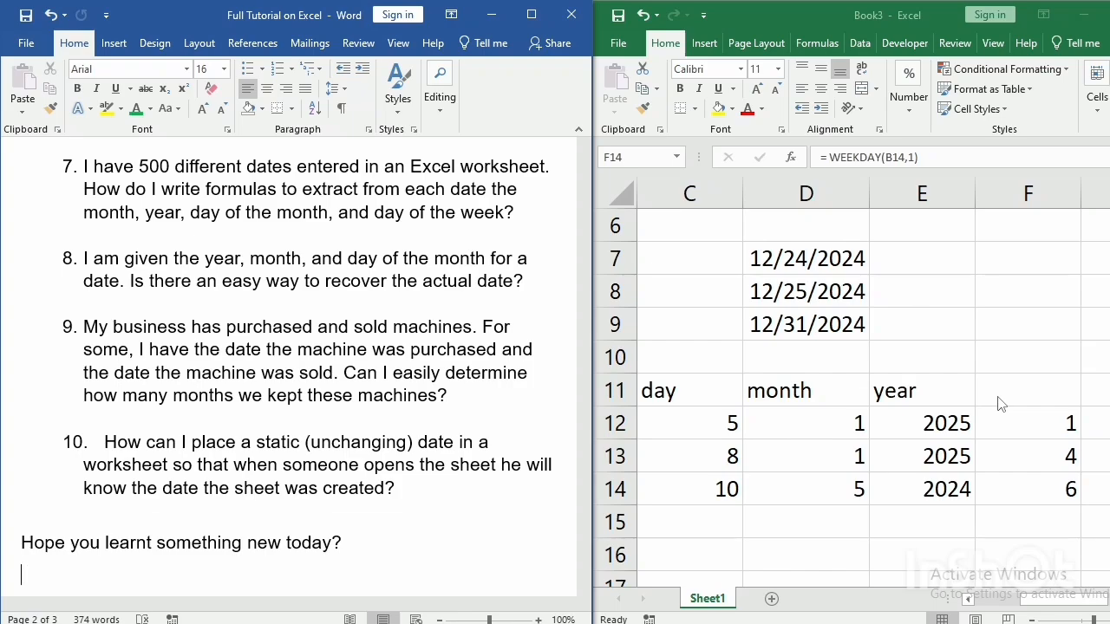
{"action": "left_click", "coordinate": [996, 421]}
{"action": "left_click_drag", "start_coordinate": [997, 421], "coordinate": [1020, 487]}
{"action": "key", "text": "BackSpace"}
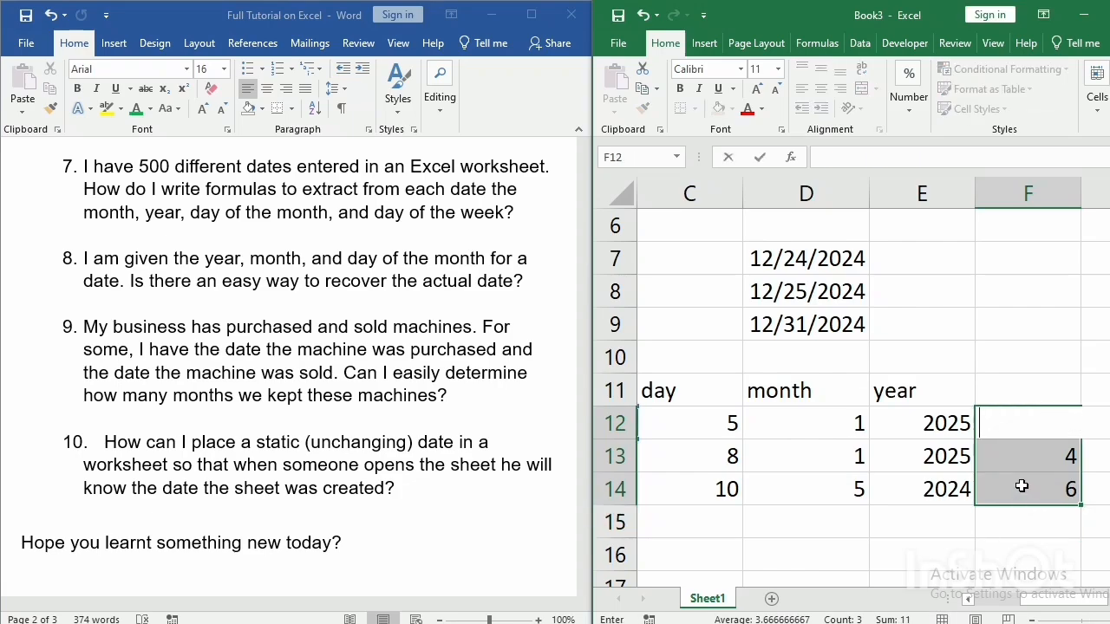
{"action": "left_click", "coordinate": [1101, 482]}
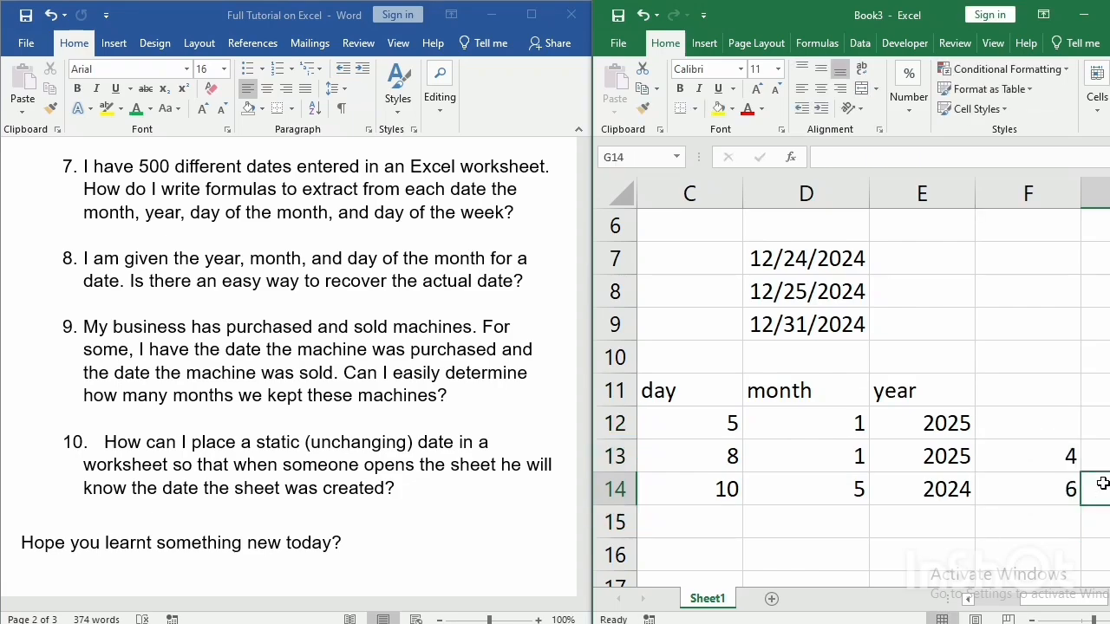
{"action": "key", "text": "ctrl+z"}
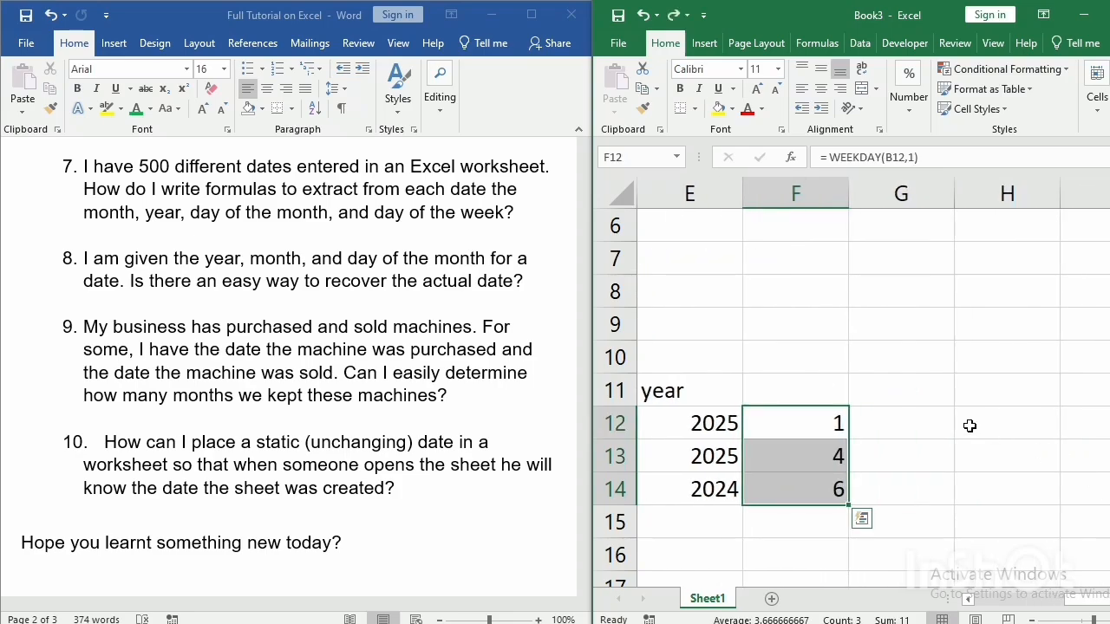
{"action": "left_click", "coordinate": [921, 432]}
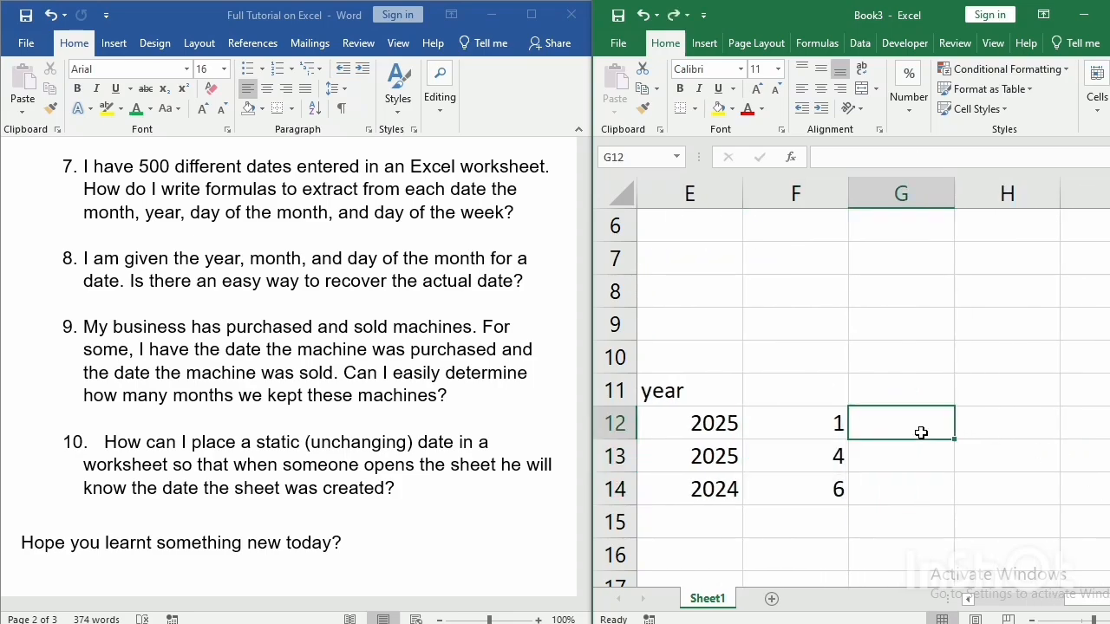
Rebuild the first date in cell C16 from its year, month and day cells with =DATE(E12,D12,C12).
{"action": "left_click", "coordinate": [1030, 620]}
{"action": "left_click", "coordinate": [1030, 621]}
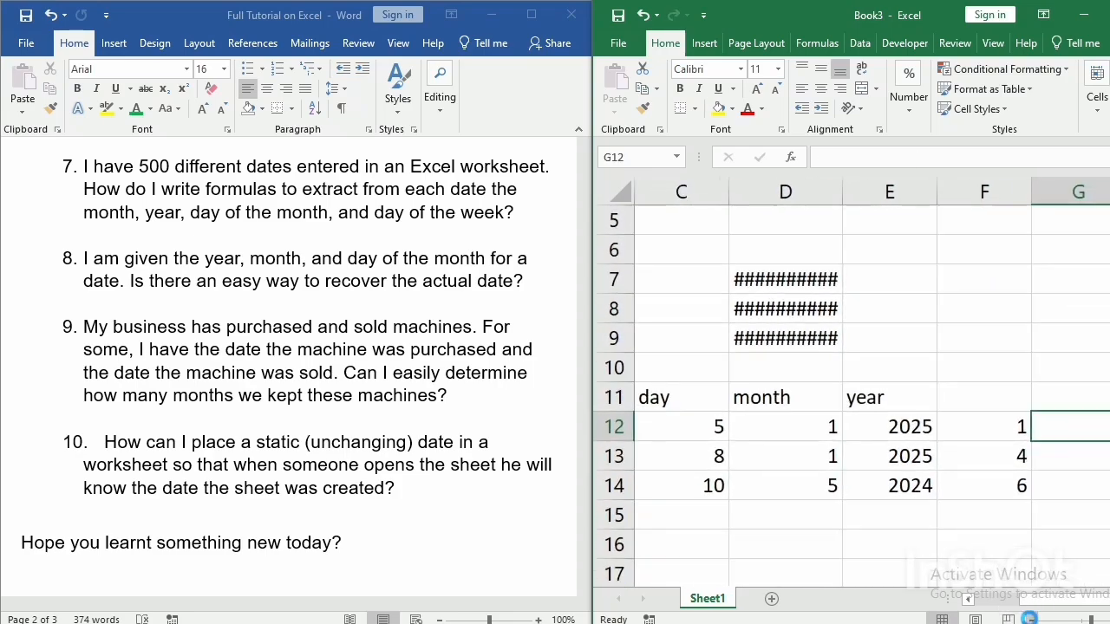
{"action": "left_click", "coordinate": [1030, 621]}
{"action": "left_click", "coordinate": [1030, 621]}
{"action": "left_click", "coordinate": [752, 551]}
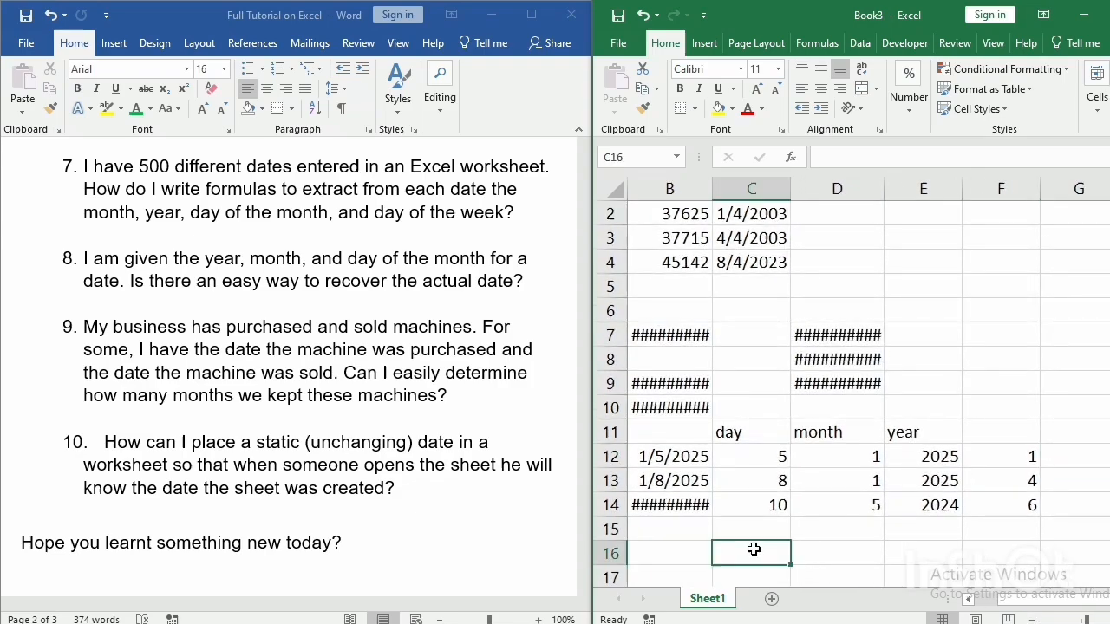
{"action": "type", "text": "= date"}
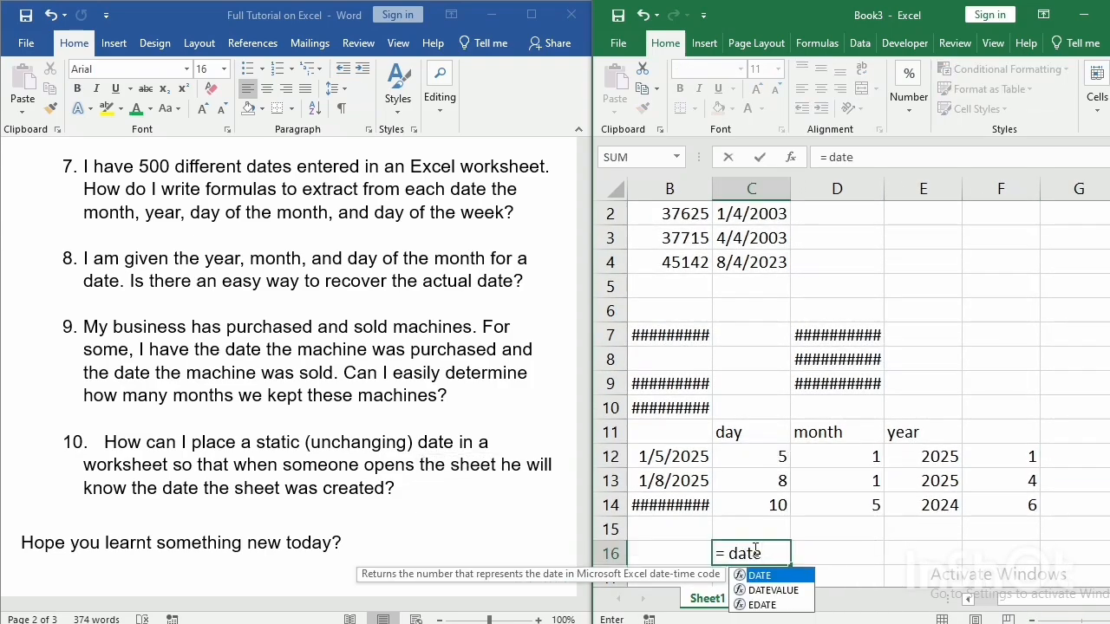
{"action": "type", "text": "("}
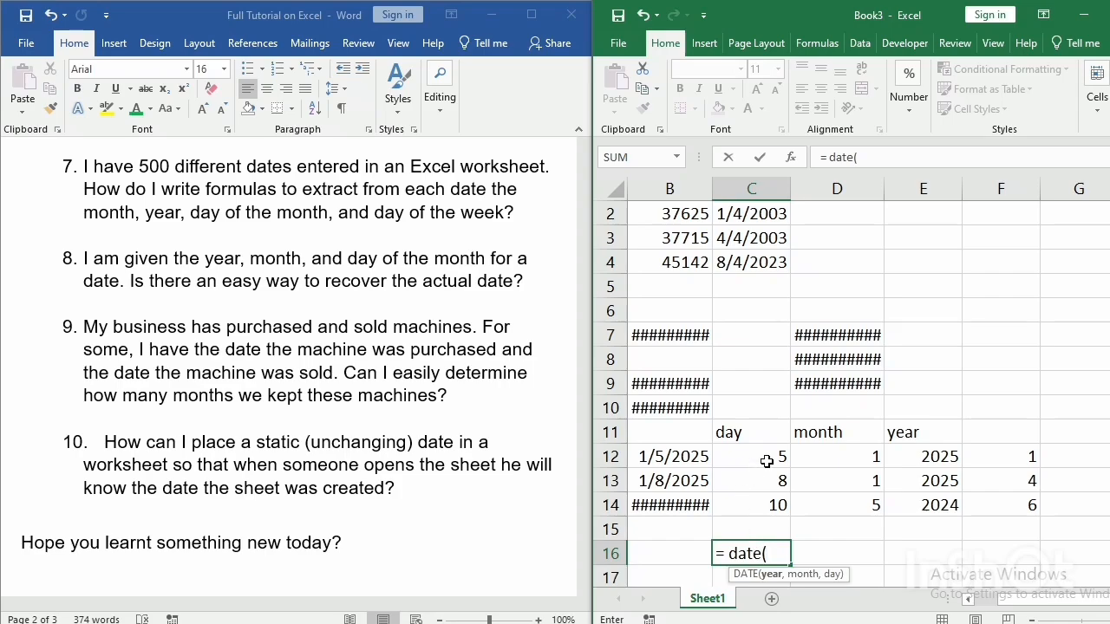
{"action": "left_click", "coordinate": [918, 459]}
{"action": "type", "text": ","}
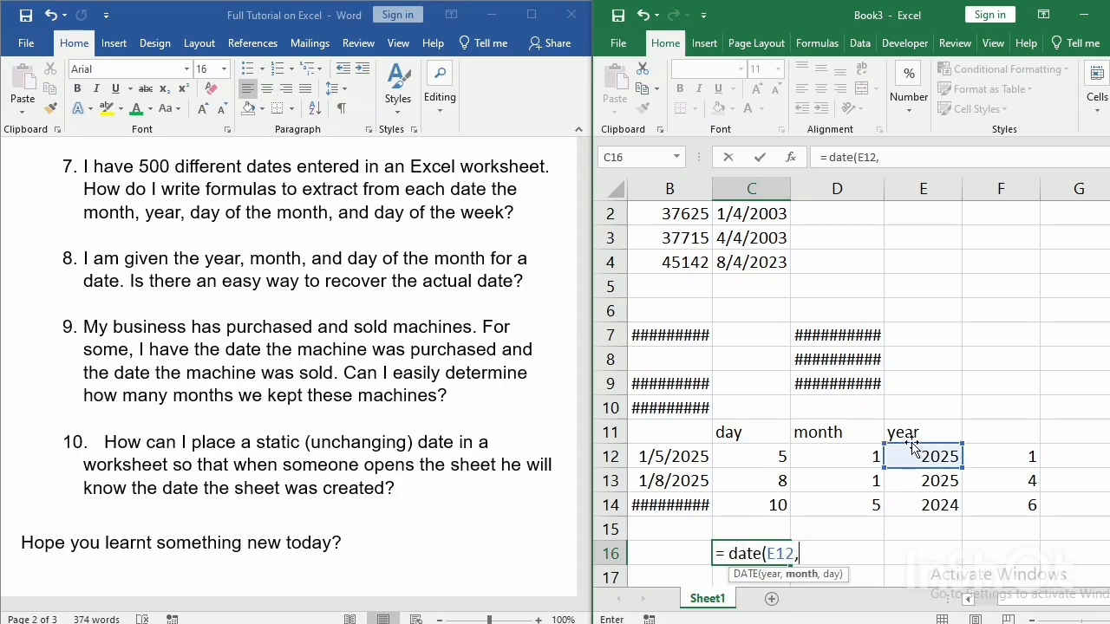
{"action": "left_click", "coordinate": [867, 456]}
{"action": "type", "text": ","}
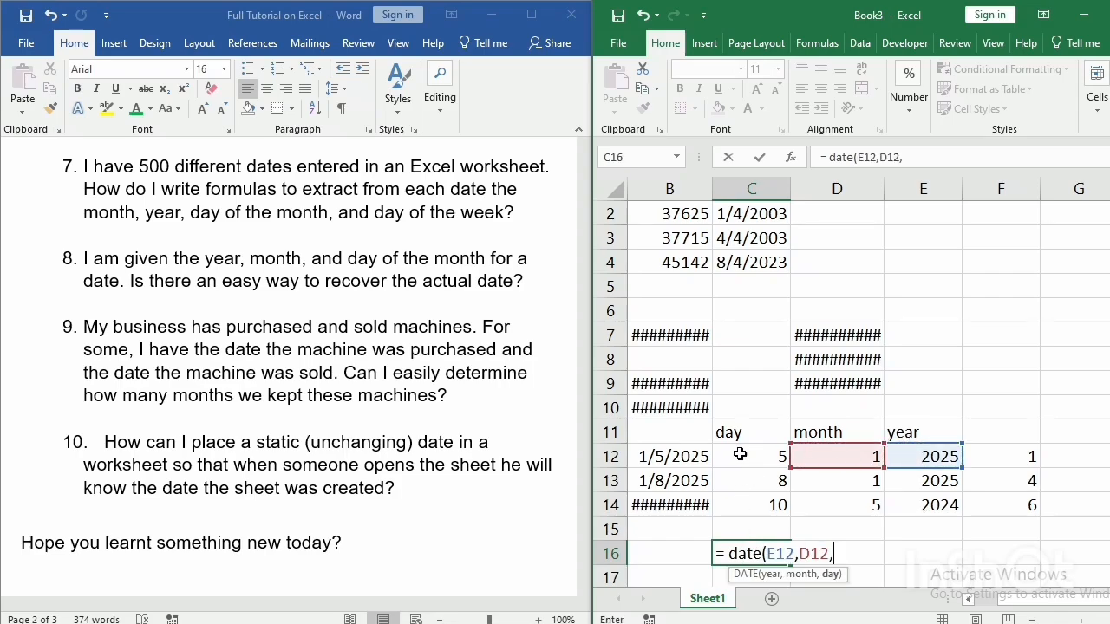
{"action": "left_click", "coordinate": [738, 455]}
{"action": "type", "text": ")"}
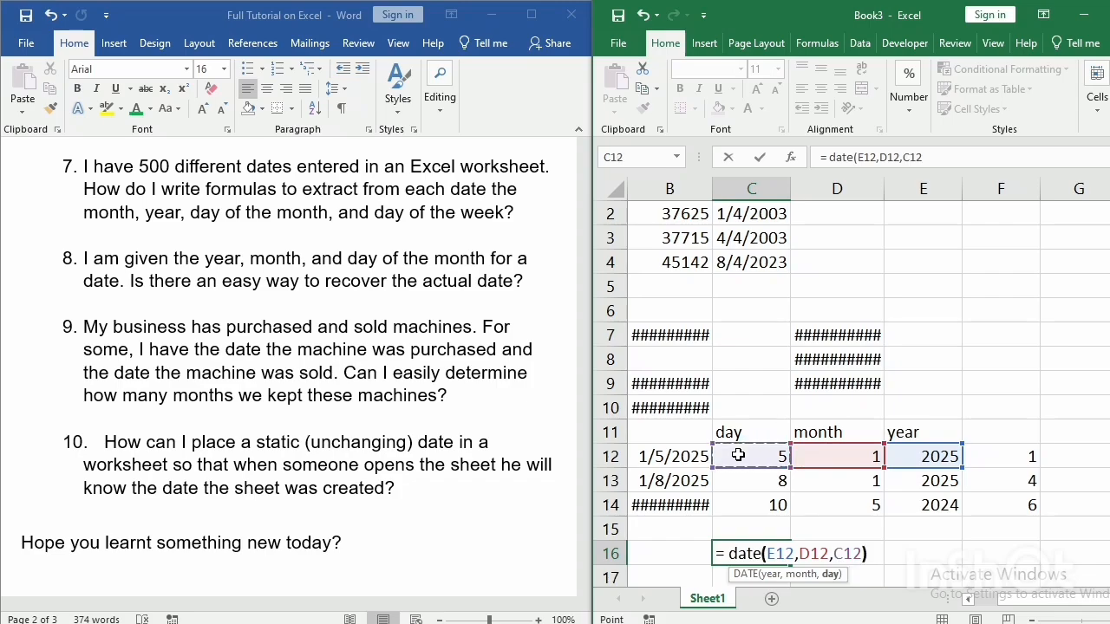
{"action": "key", "text": "Return"}
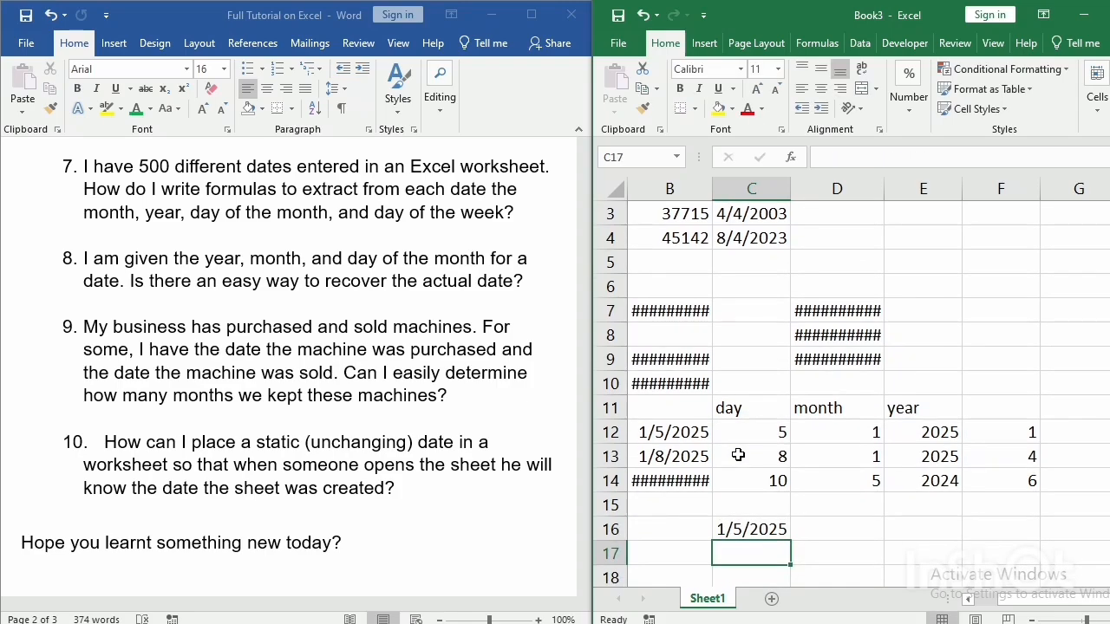